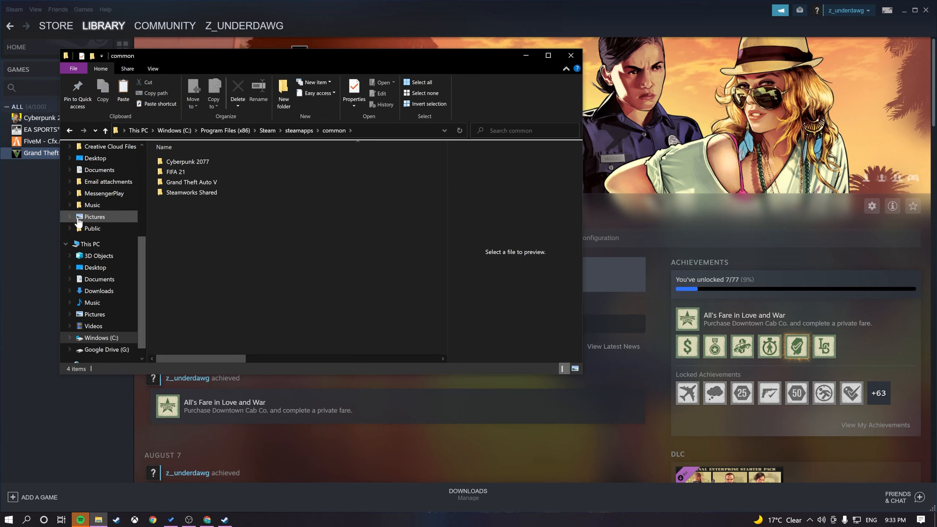
# Open the Grand Theft Auto V installation folder from Quick access, look through its files, and minimise the File Explorer and Steam windows.
pyautogui.scroll(2, 124, 201)
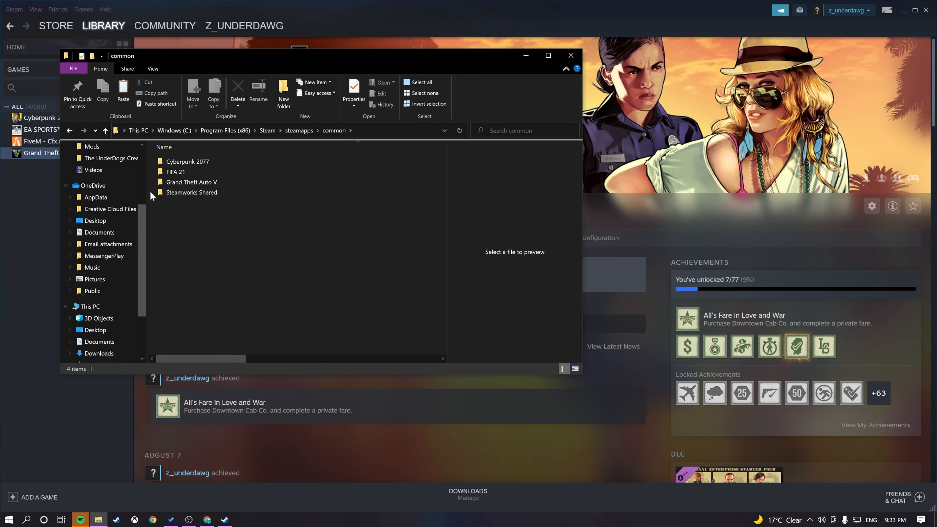
pyautogui.scroll(3, 125, 194)
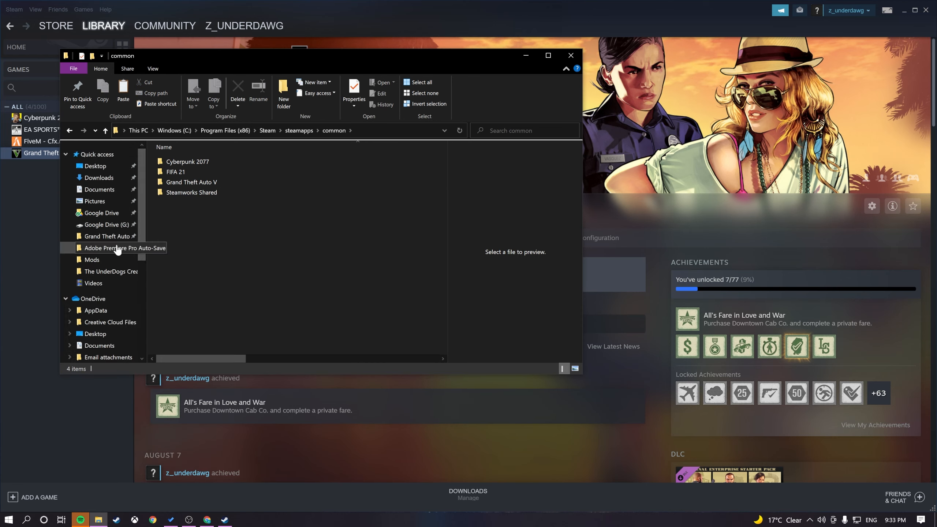
pyautogui.click(111, 236)
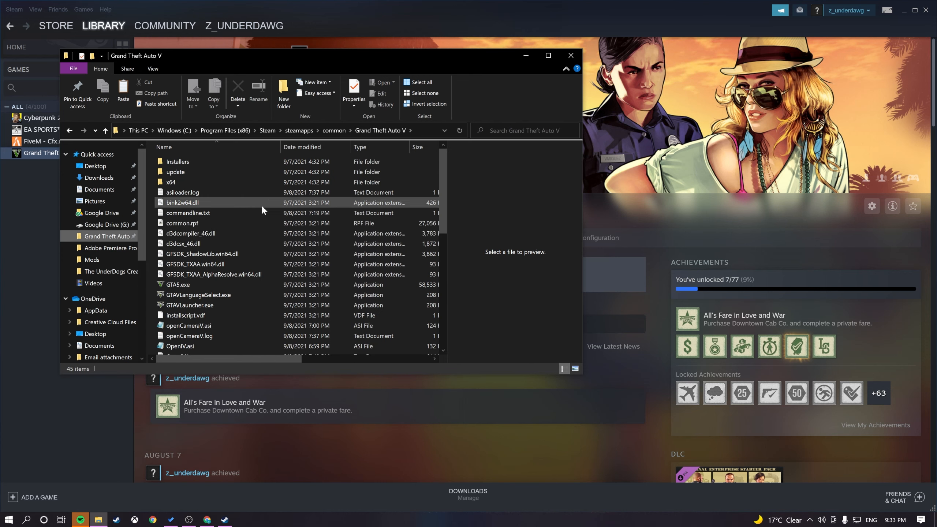
pyautogui.scroll(-4, 387, 187)
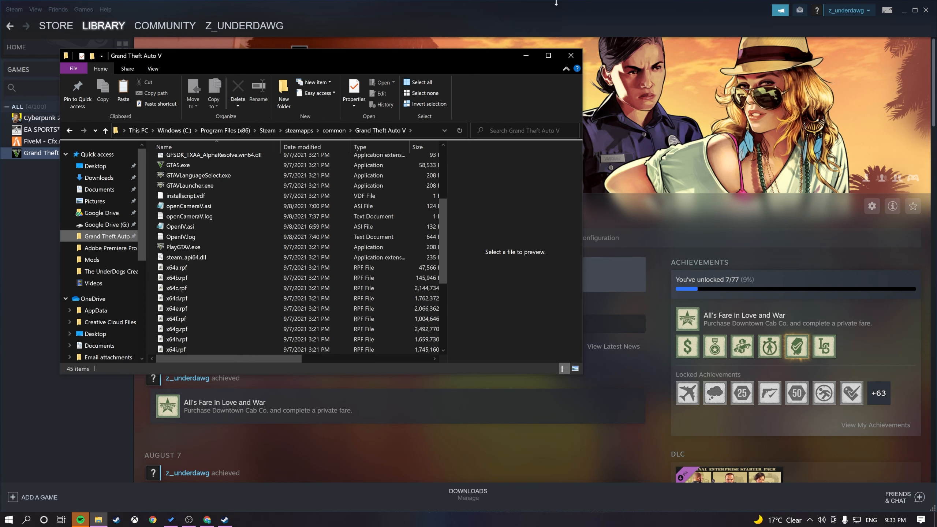
pyautogui.click(534, 58)
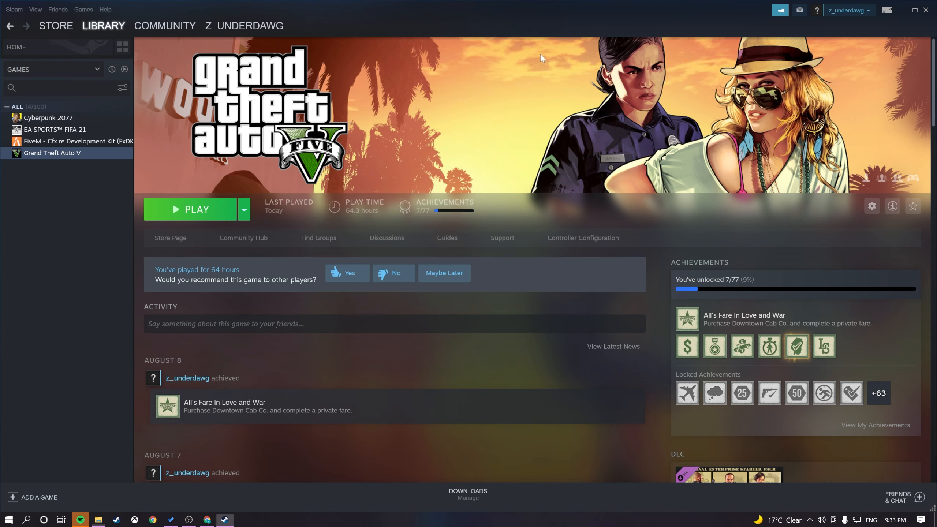
pyautogui.click(904, 13)
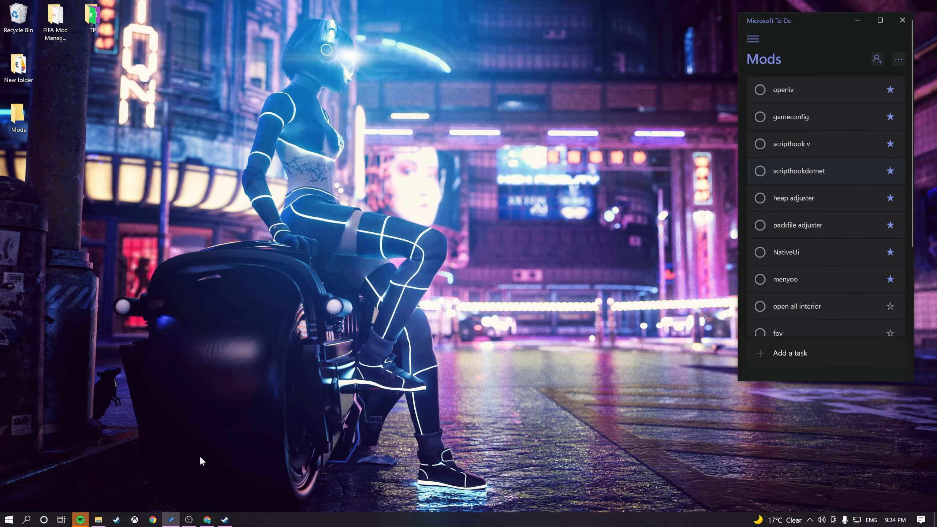
# Switch to Chrome and download OpenIV 4.0 from its website, saving ovisetup.exe in the Mods folder on the Desktop.
pyautogui.click(206, 520)
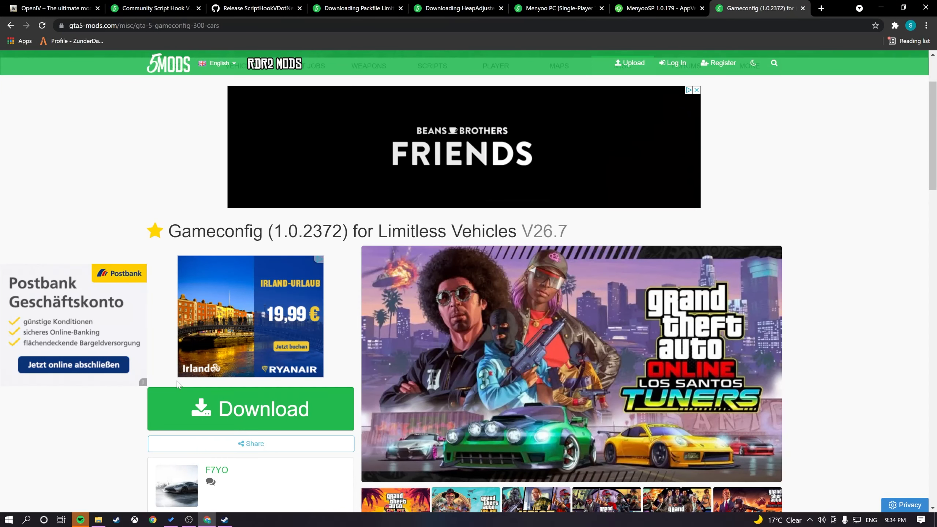
pyautogui.click(39, 4)
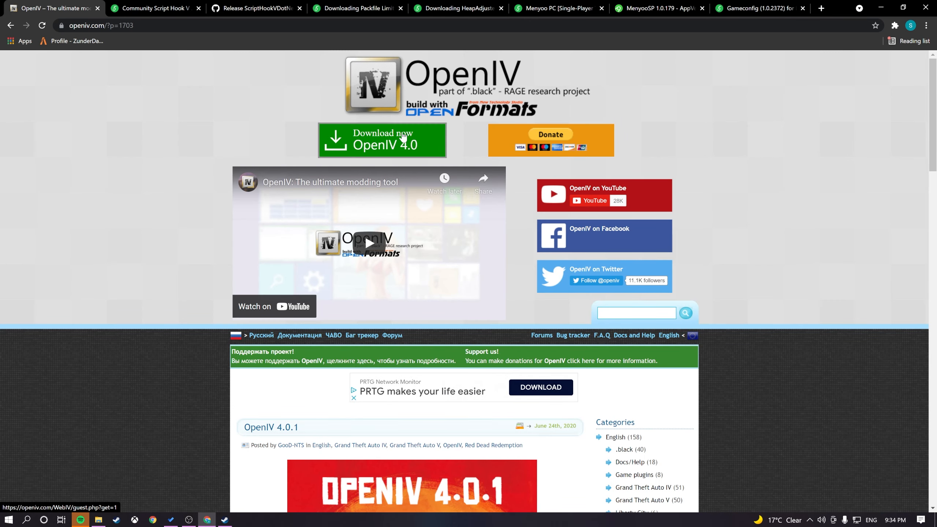
pyautogui.click(402, 138)
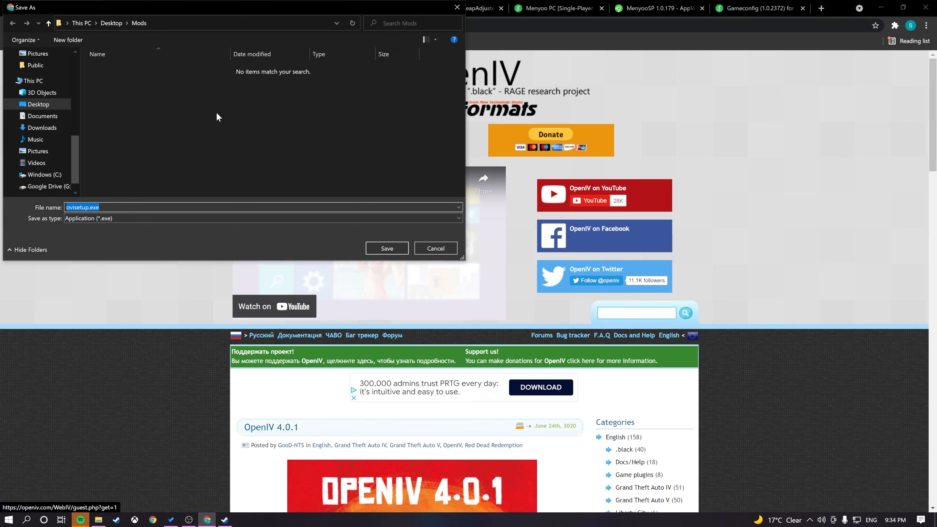
pyautogui.click(397, 250)
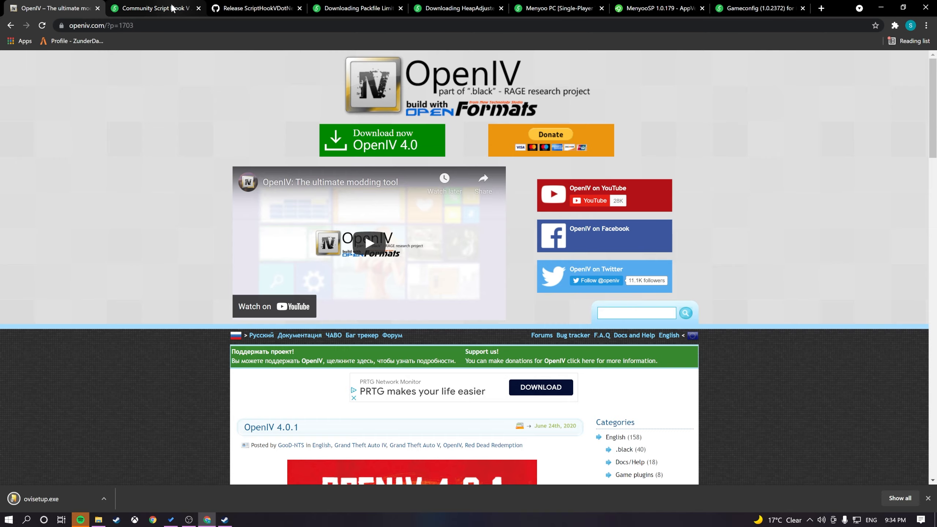
# Go from the Community Script Hook V .NET 3.1.0 mod page to its GitHub releases page.
pyautogui.click(190, 9)
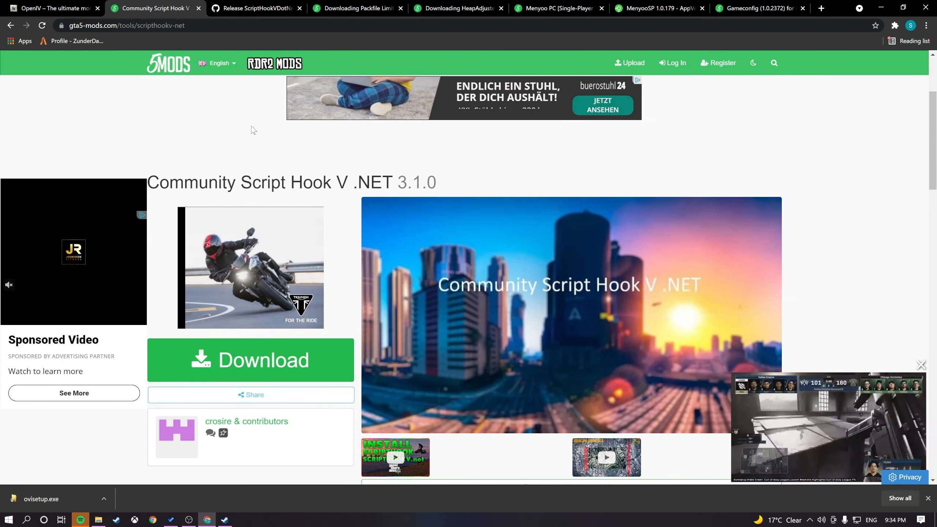
pyautogui.scroll(3, 251, 125)
pyautogui.scroll(-5, 295, 190)
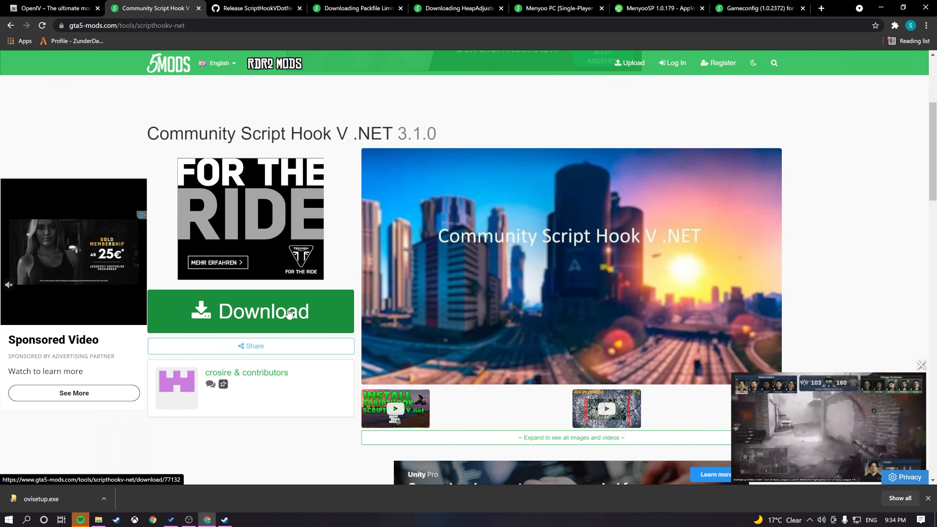
pyautogui.click(280, 316)
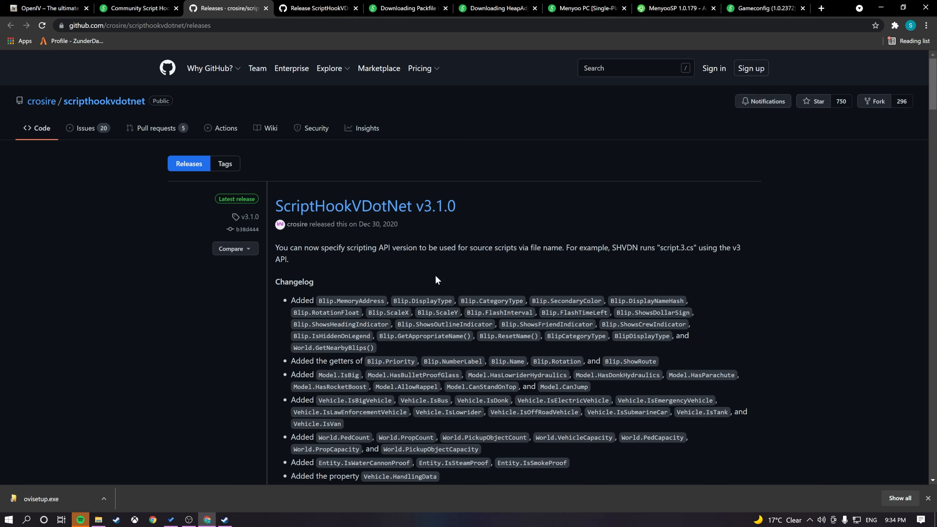
# Open the latest ScriptHookVDotNet release, v3.1.0, and save its ScriptHookVDotNet.zip asset in the Mods folder.
pyautogui.scroll(-15, 445, 277)
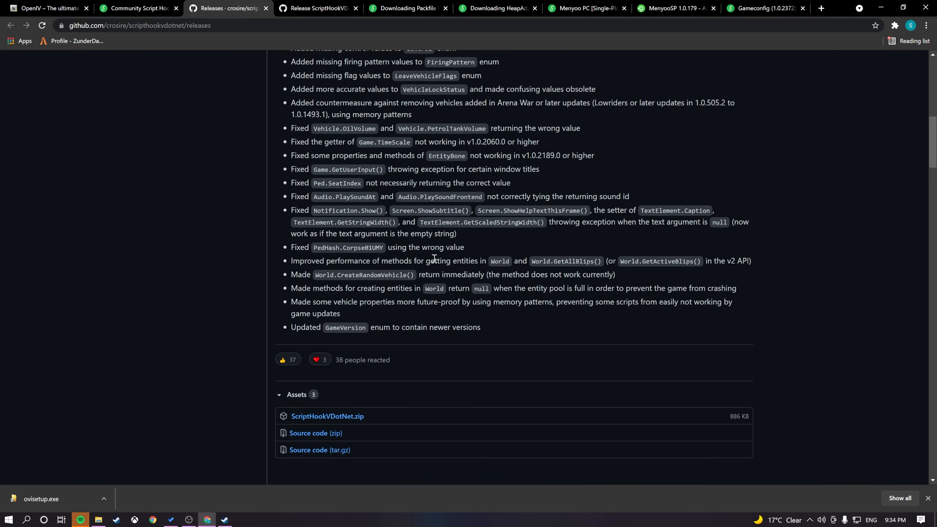
pyautogui.scroll(15, 187, 240)
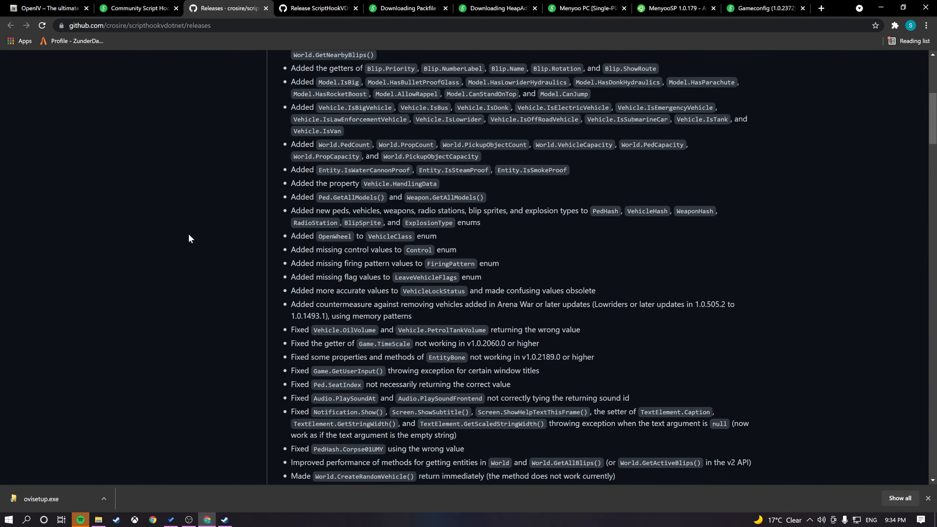
pyautogui.click(235, 203)
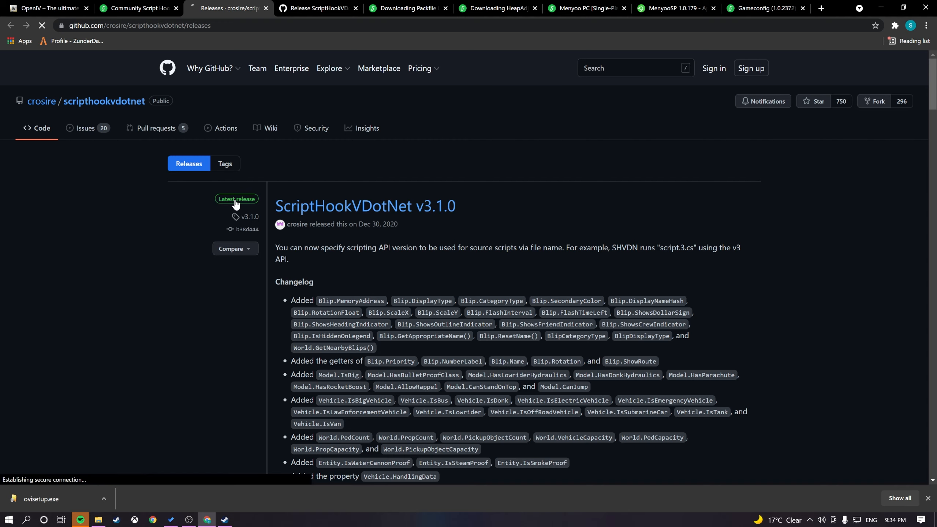
pyautogui.scroll(-10, 198, 338)
pyautogui.scroll(-3, 199, 340)
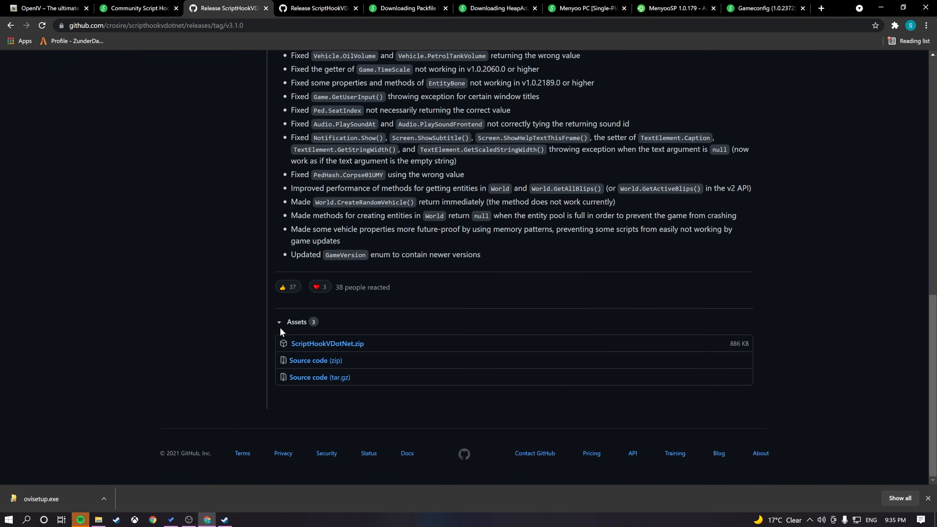
pyautogui.click(349, 343)
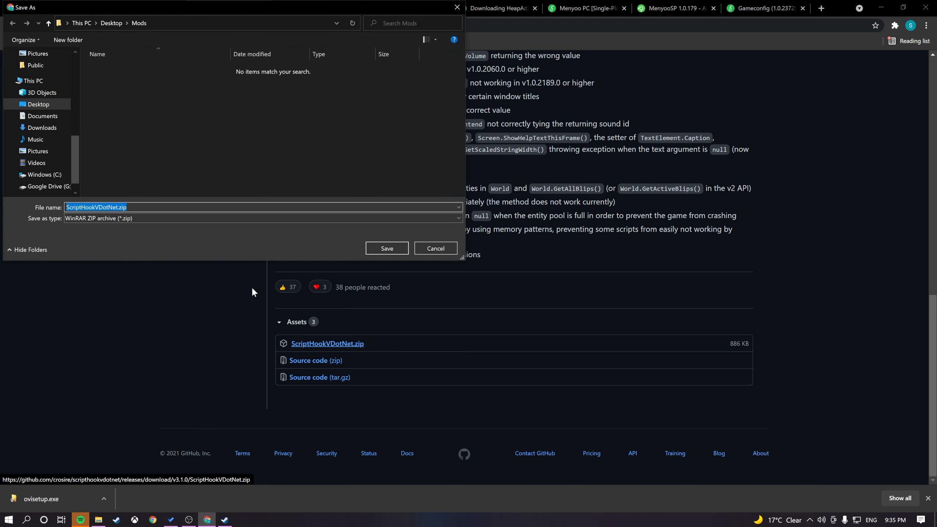
pyautogui.click(371, 248)
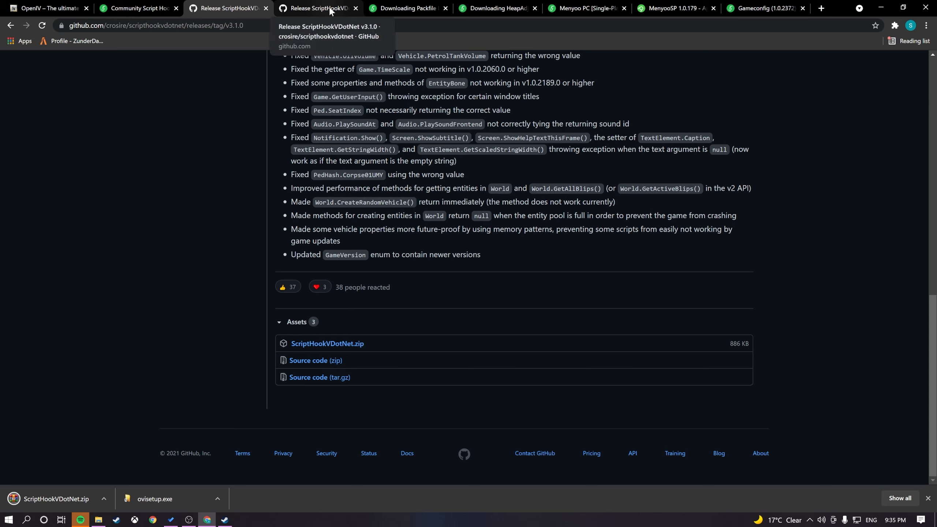
# Return to the Packfile Limit Adjuster 1.1 mod page and download c901a6-PackfileLimitAdjuster.rar into the Mods folder.
pyautogui.click(404, 7)
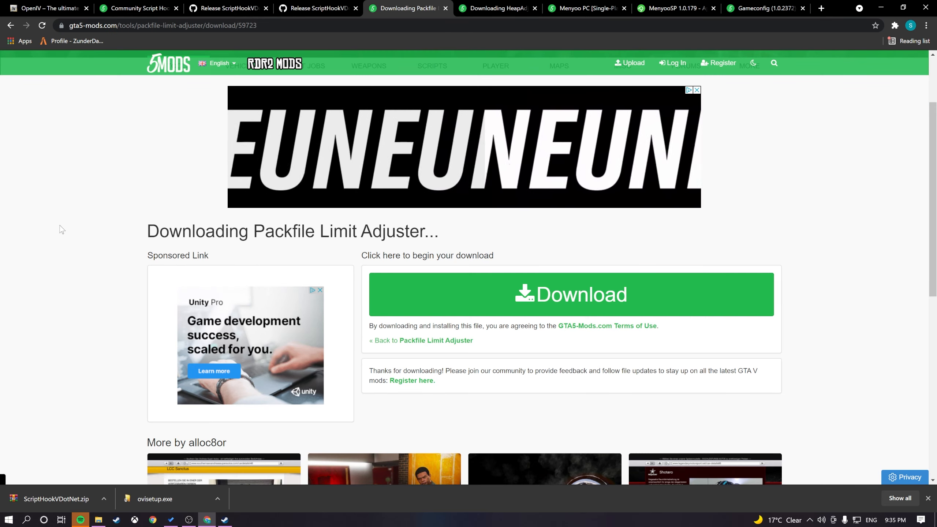
pyautogui.scroll(-4, 62, 227)
pyautogui.scroll(5, 62, 231)
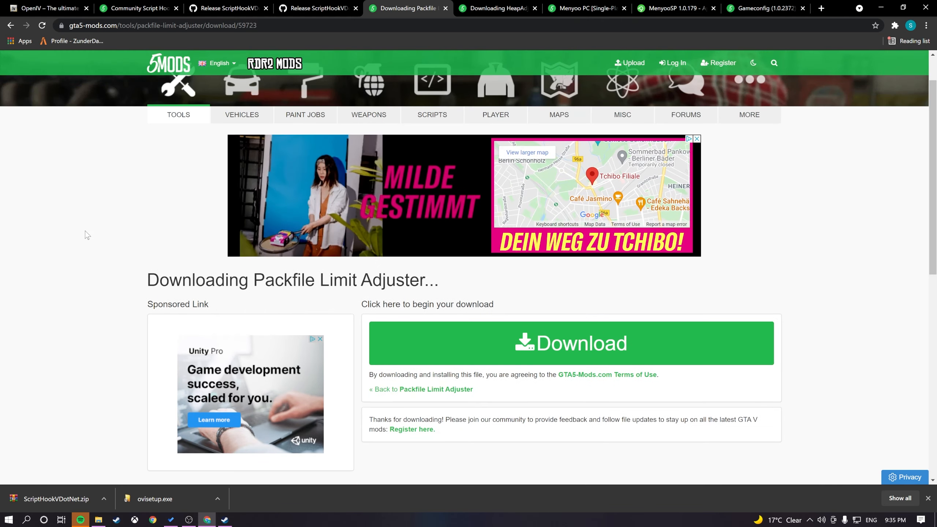
pyautogui.click(11, 25)
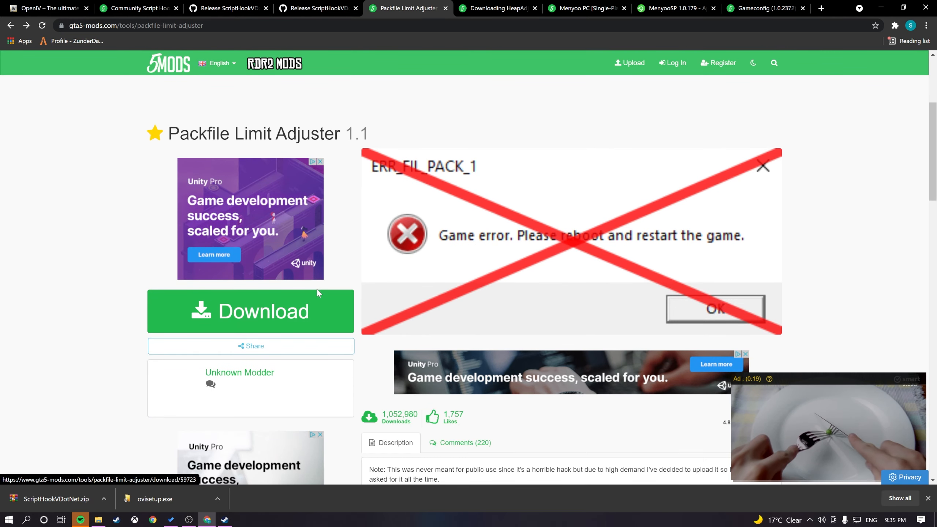
pyautogui.click(318, 308)
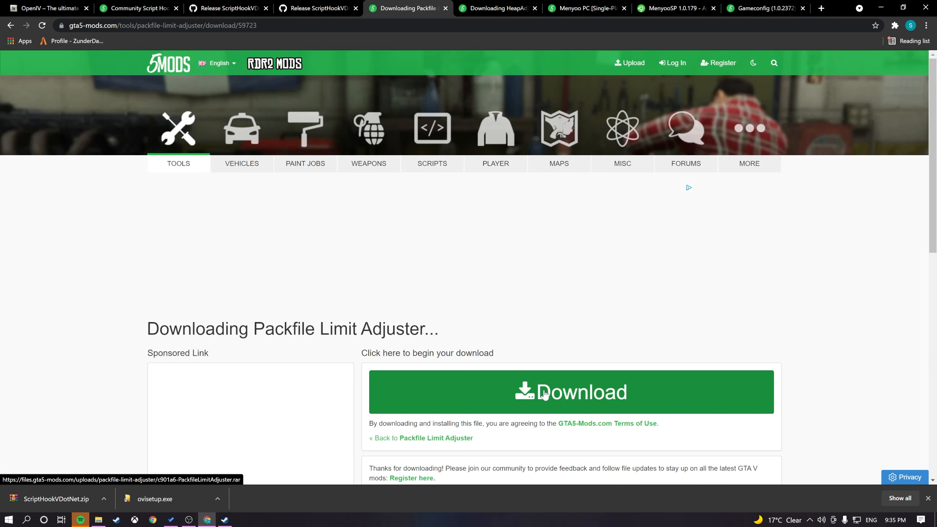
pyautogui.click(535, 392)
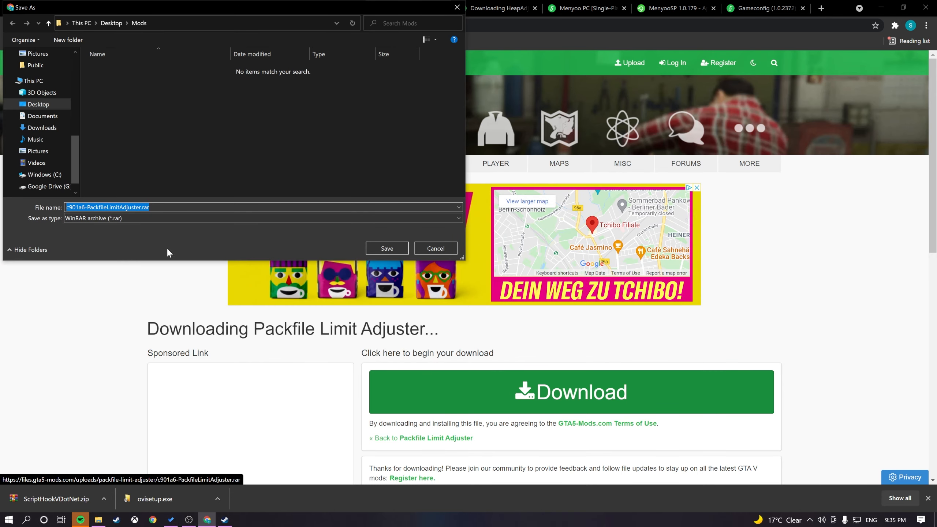
pyautogui.click(386, 248)
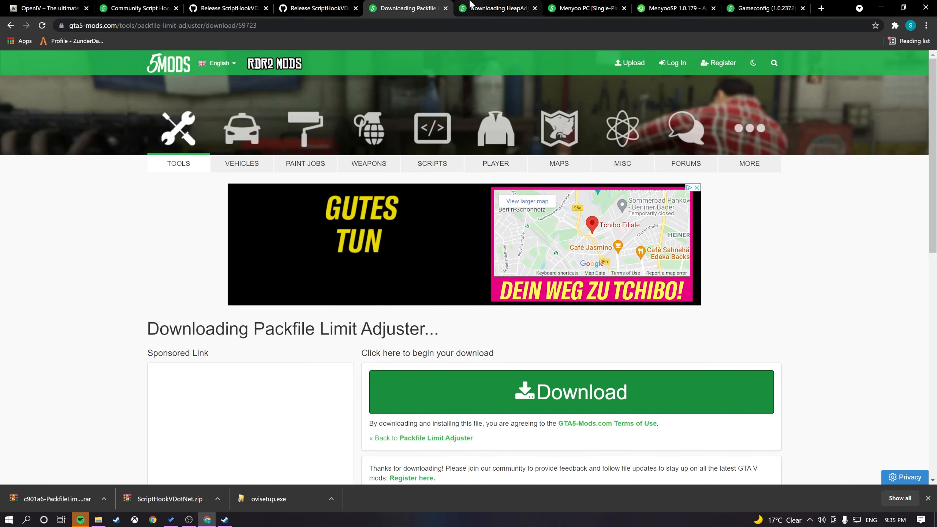
# Return to the HeapAdjuster 1.0 mod page and download 225d5d-HeapAdjuster-ini.zip into the Mods folder.
pyautogui.click(483, 5)
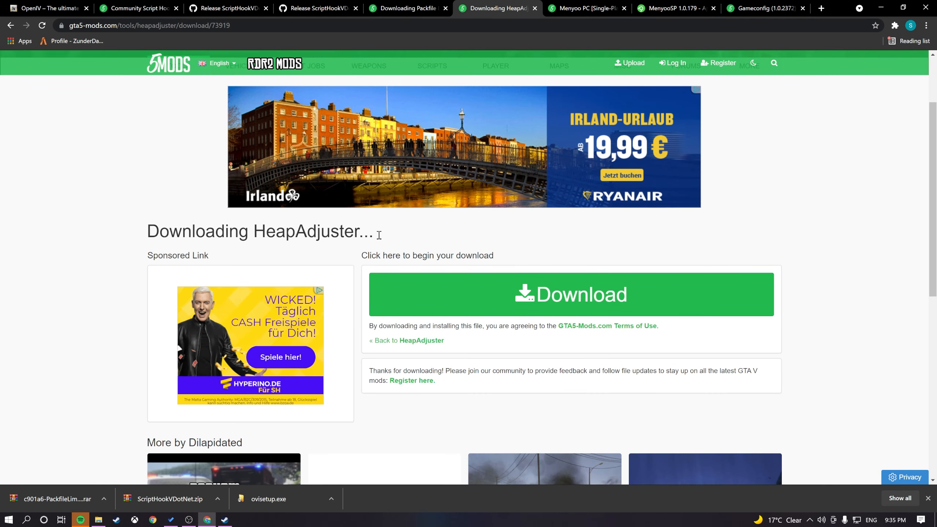
pyautogui.hotkey('alt', 'Left')
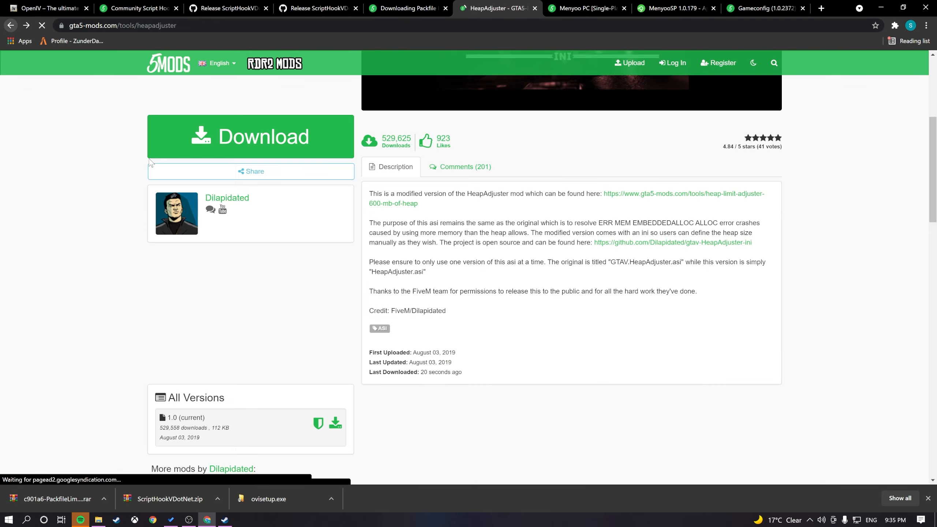
pyautogui.scroll(6, 407, 337)
pyautogui.scroll(-4, 590, 288)
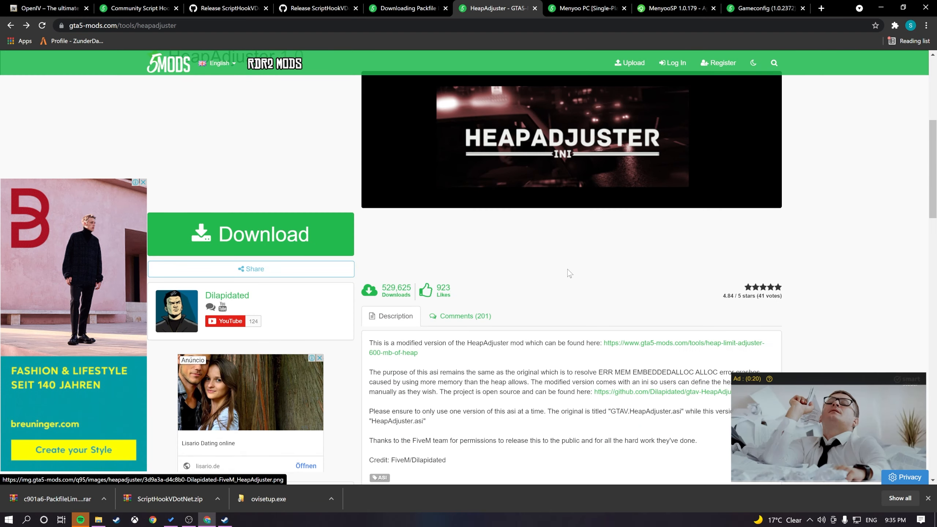
pyautogui.scroll(4, 490, 282)
pyautogui.scroll(-2, 289, 342)
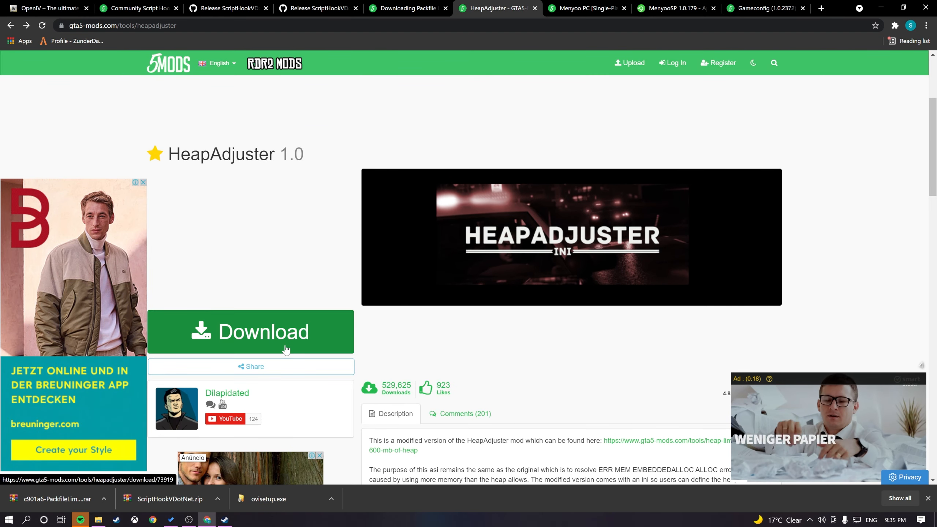
pyautogui.click(290, 343)
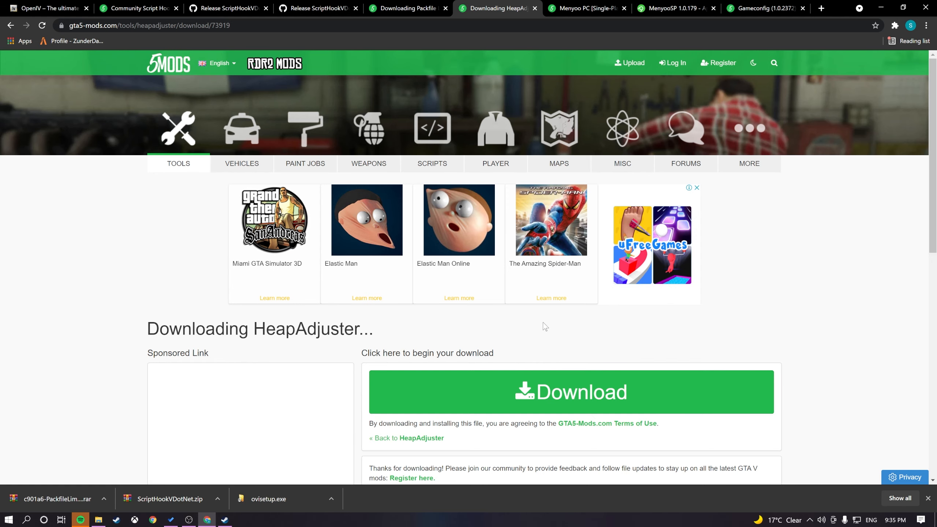
pyautogui.scroll(-1, 563, 322)
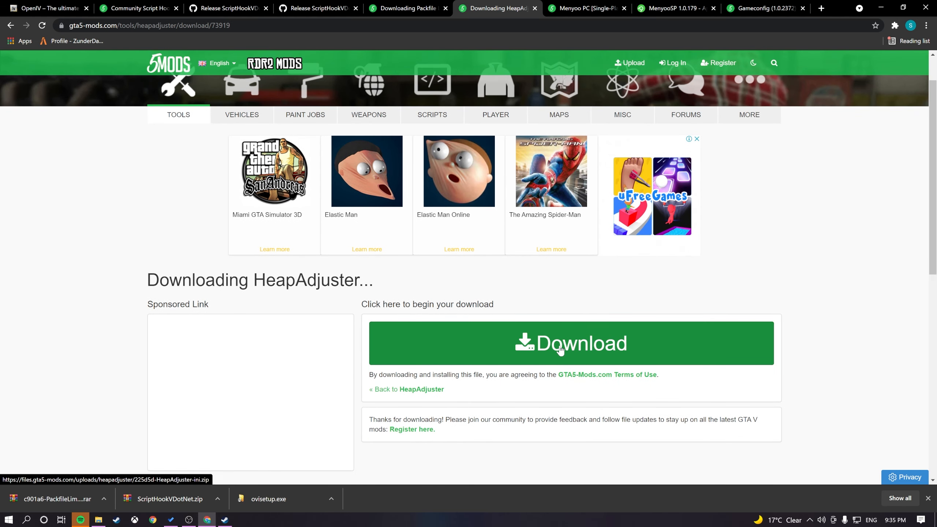
pyautogui.click(560, 350)
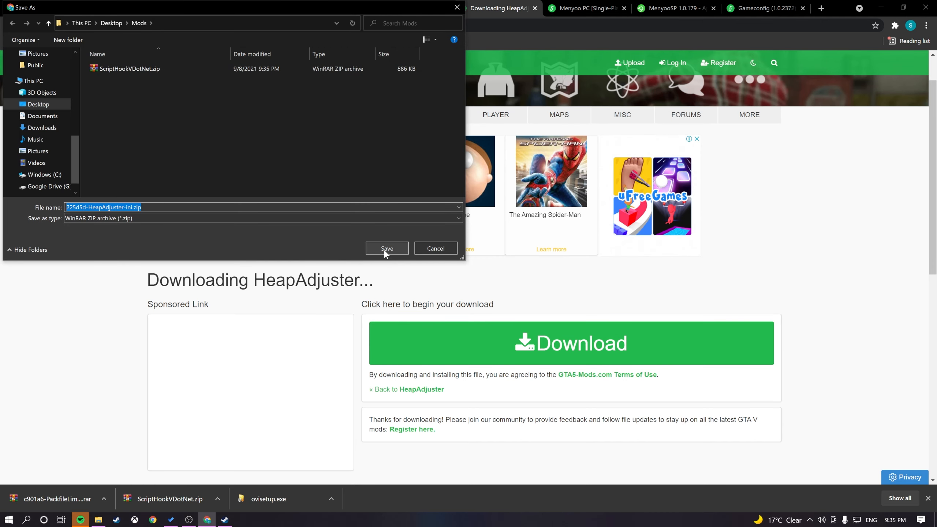
pyautogui.click(384, 248)
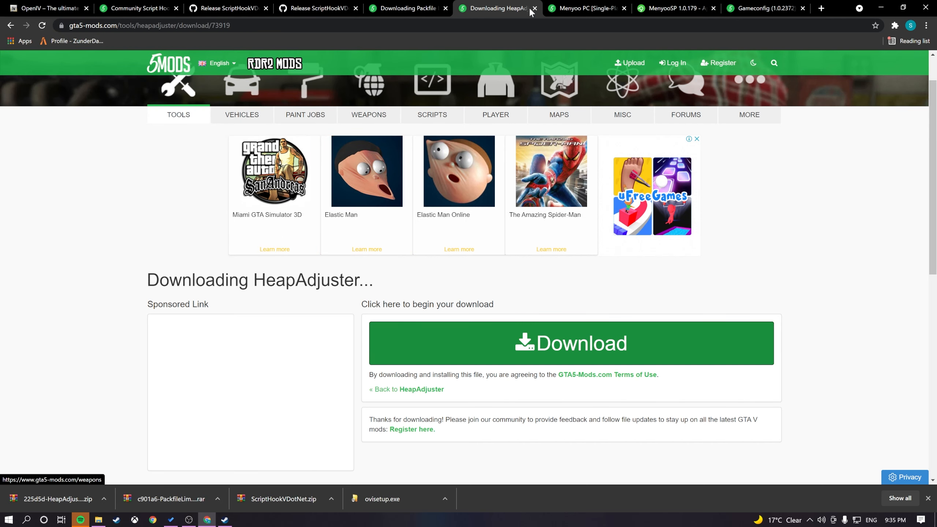
# Go to the Gameconfig (1.0.2372) for Limitless Vehicles V26.7 mod page and download 4ce261-GTAV Config v26.7.rar into the Mods folder.
pyautogui.click(572, 7)
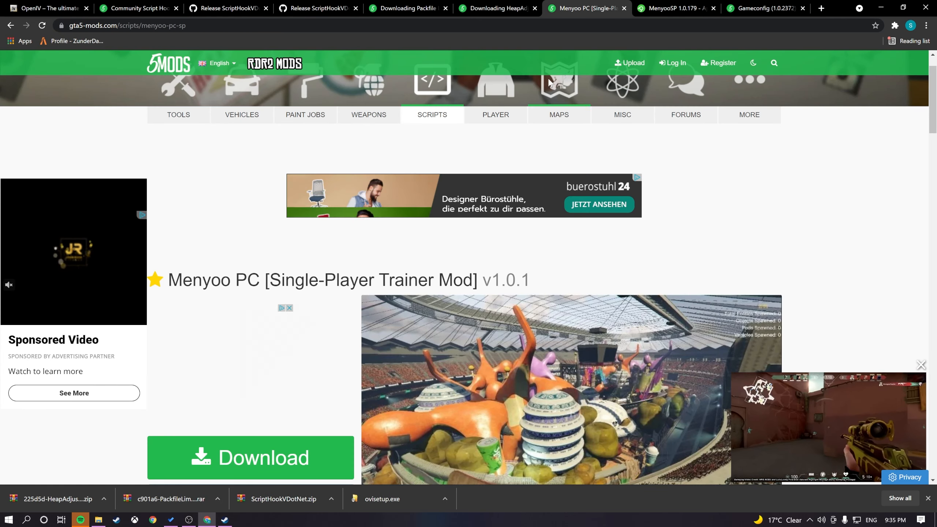
pyautogui.click(782, 8)
pyautogui.scroll(-6, 659, 192)
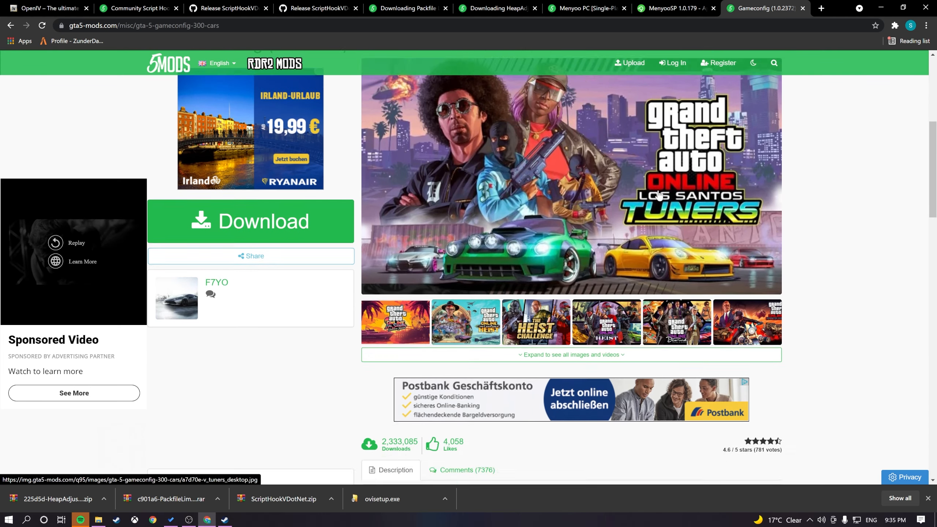
pyautogui.scroll(5, 484, 239)
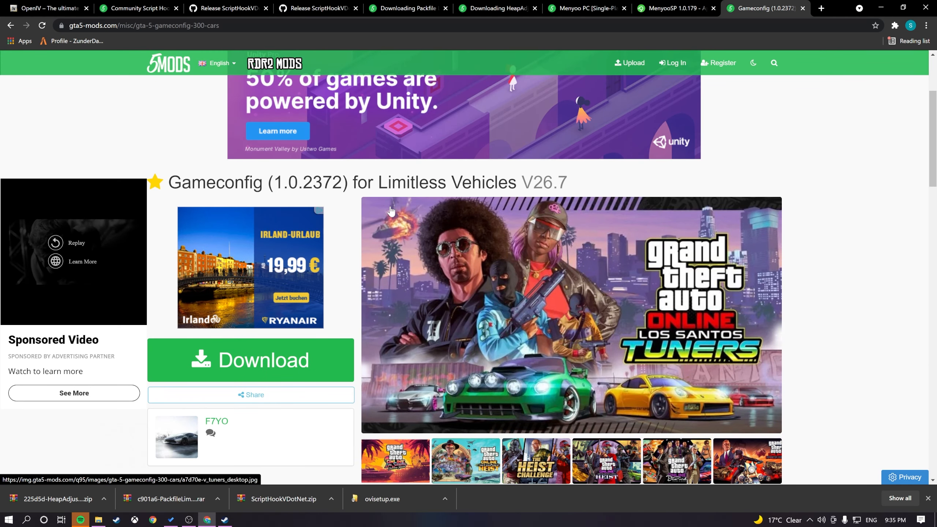
pyautogui.click(272, 365)
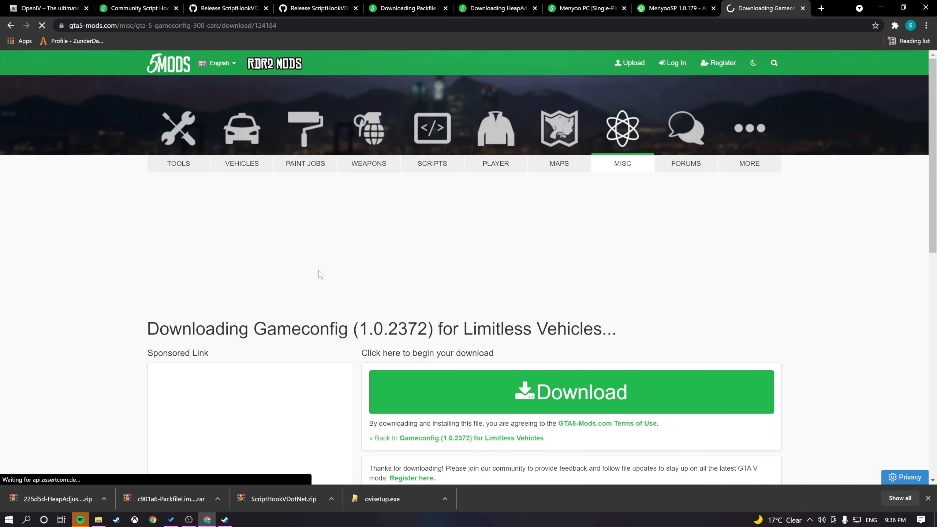
pyautogui.scroll(-2, 436, 275)
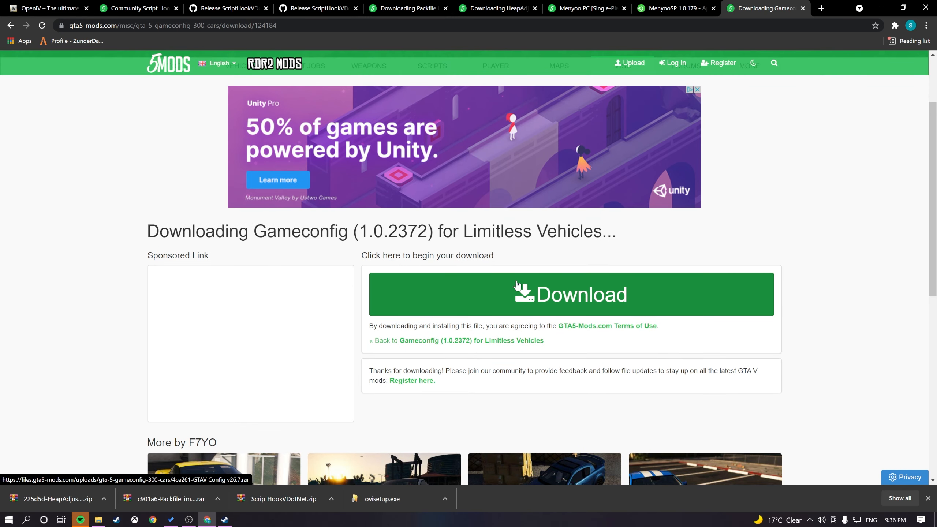
pyautogui.click(527, 292)
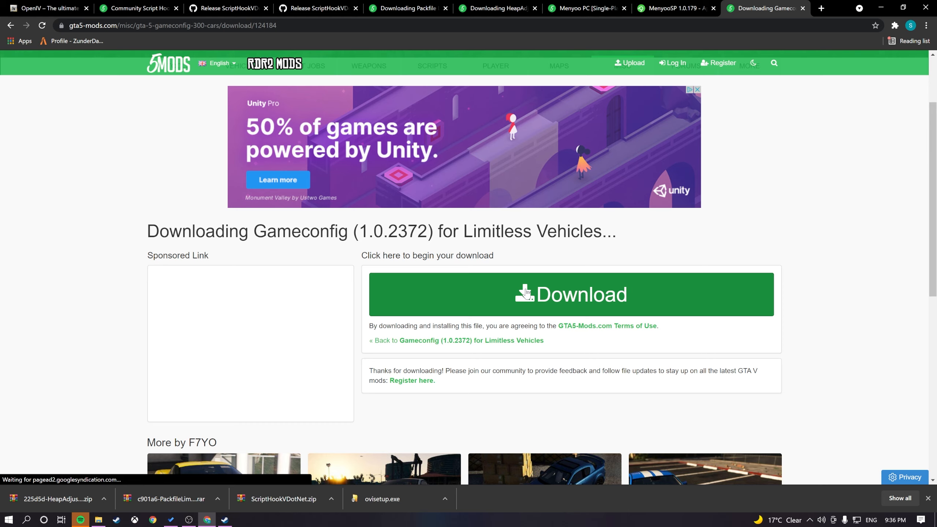
pyautogui.click(526, 292)
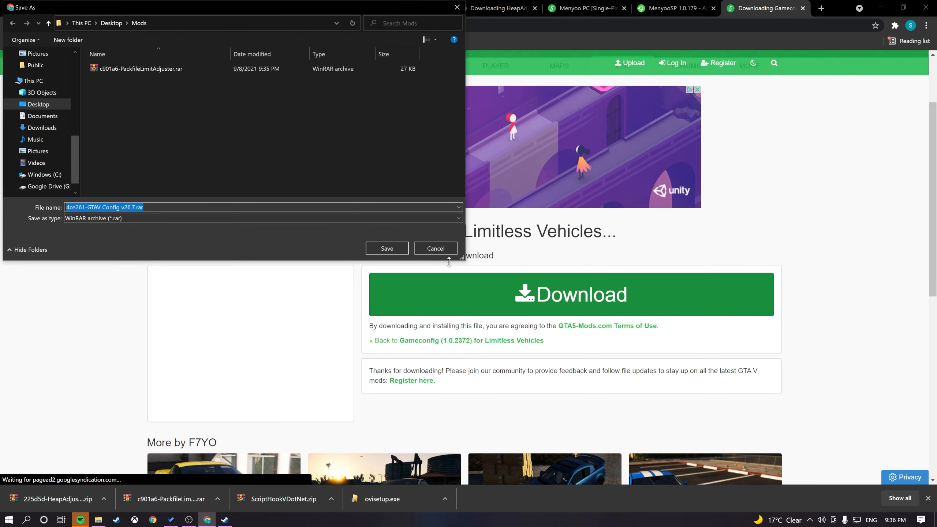
pyautogui.click(387, 248)
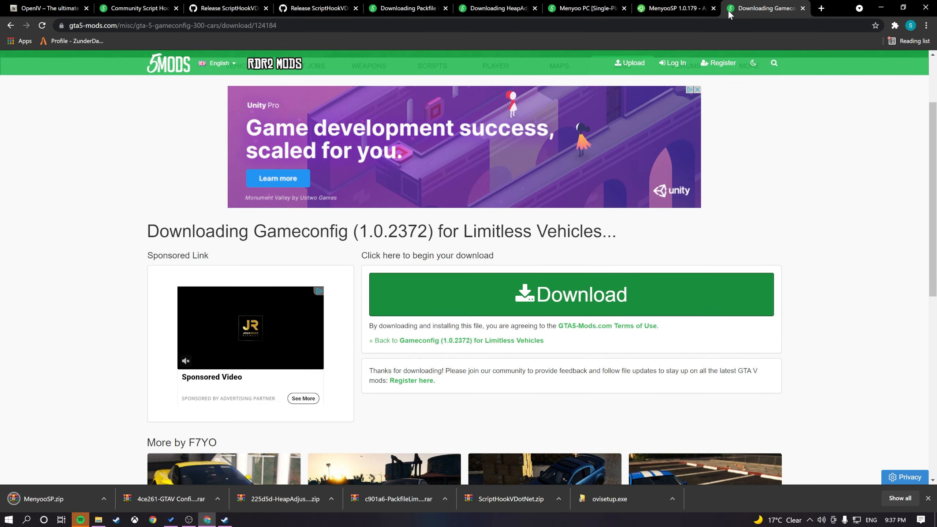
# Open the Mods folder on the desktop in File Explorer and check which mod files have been downloaded.
pyautogui.scroll(-10, 640, 191)
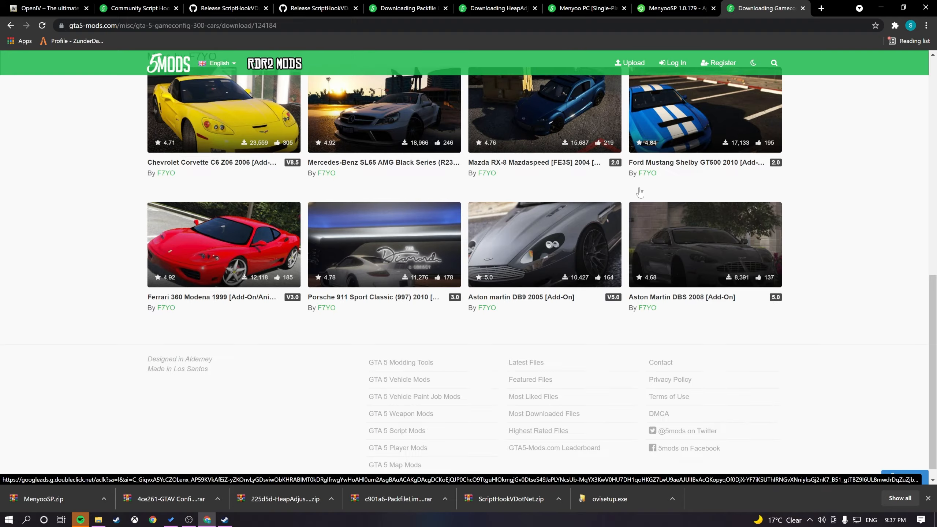
pyautogui.scroll(10, 789, 156)
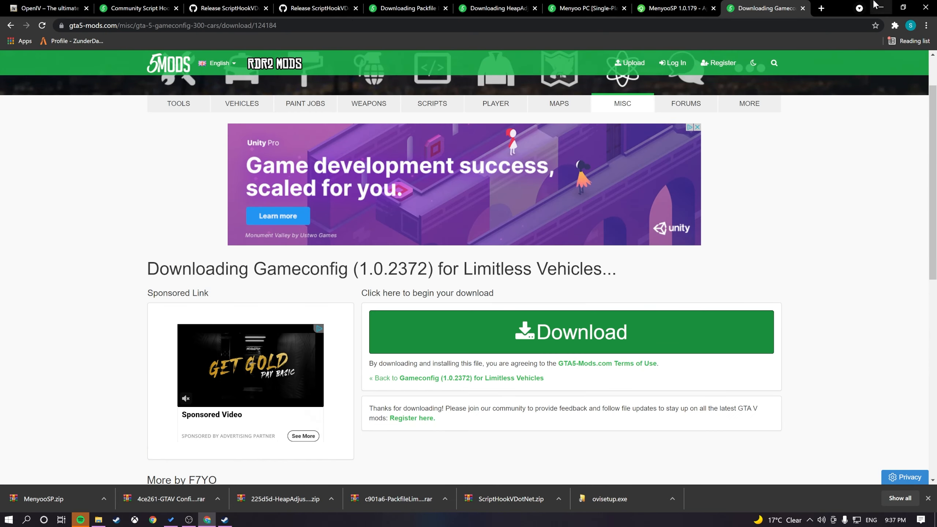
pyautogui.click(878, 6)
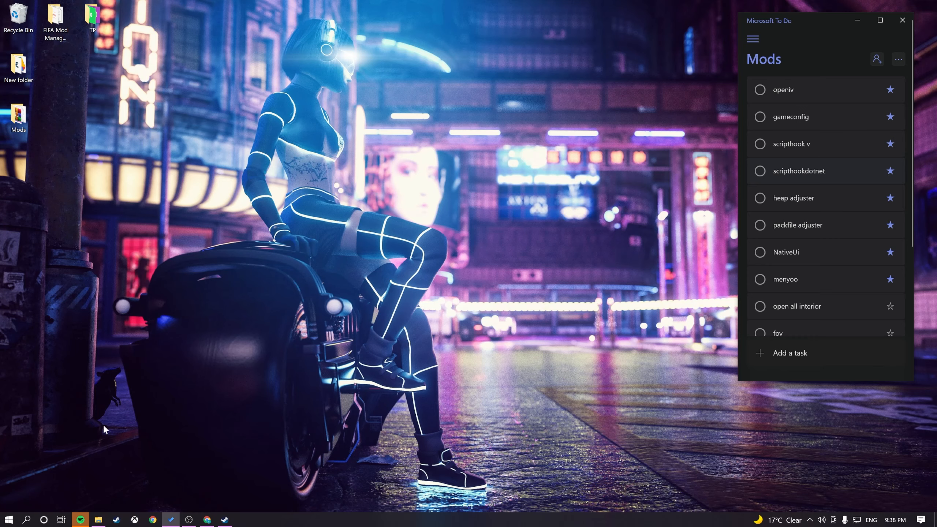
pyautogui.doubleClick(26, 128)
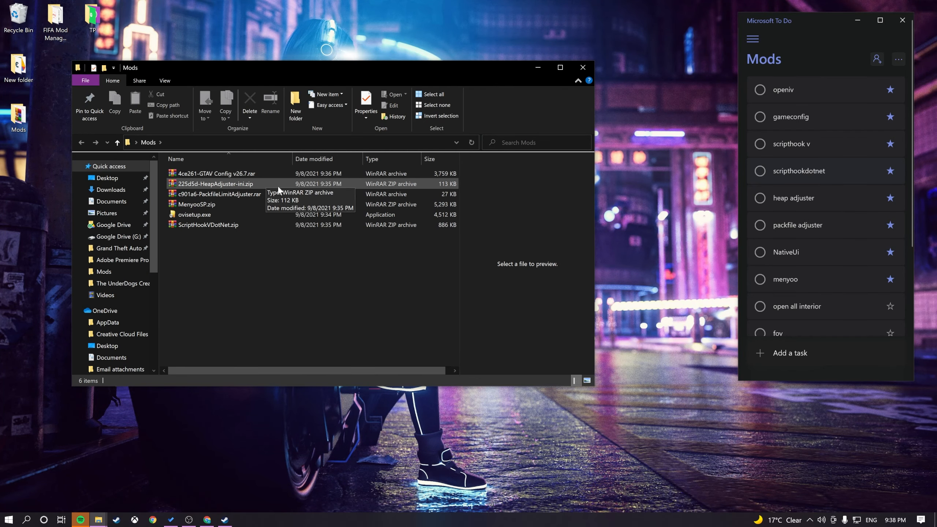
pyautogui.click(267, 224)
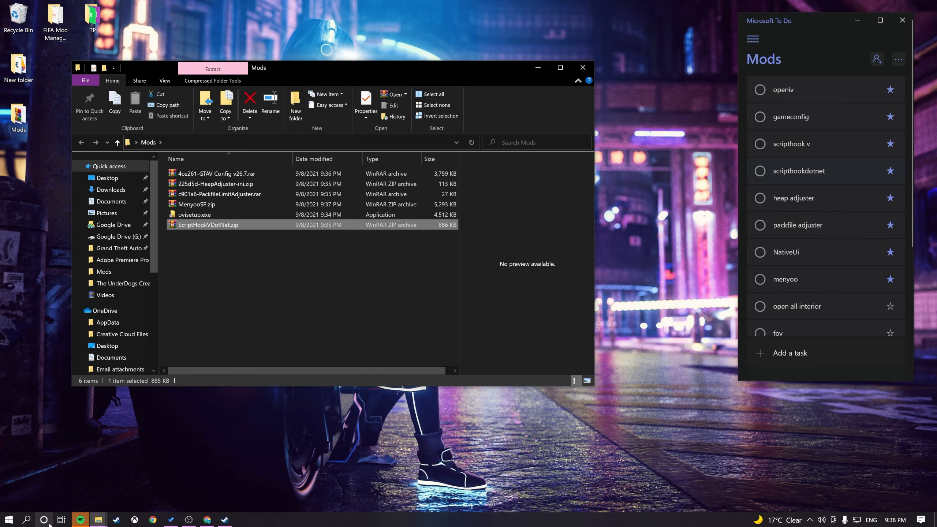
# Switch back to Chrome, search Google for "native ui latest version" in a new tab, and open the Guad/NativeUI releases page on GitHub.
pyautogui.click(209, 521)
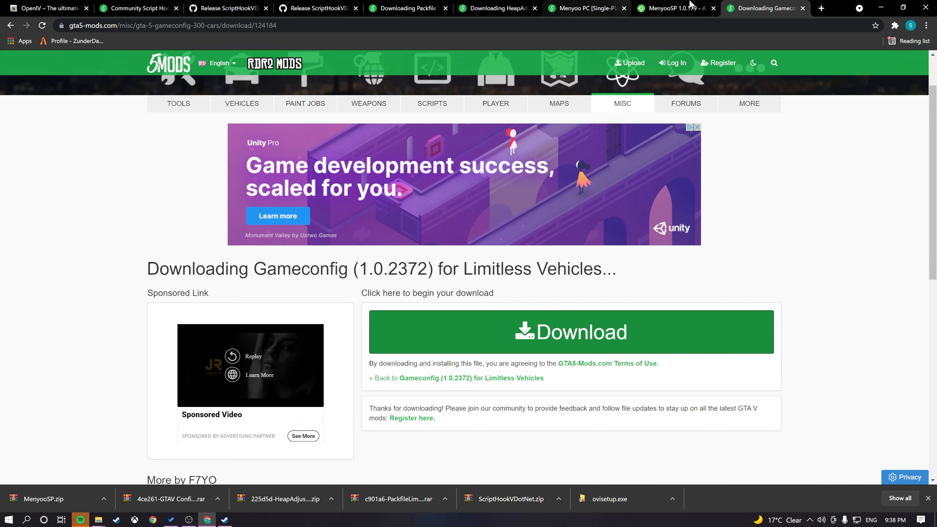
pyautogui.click(821, 9)
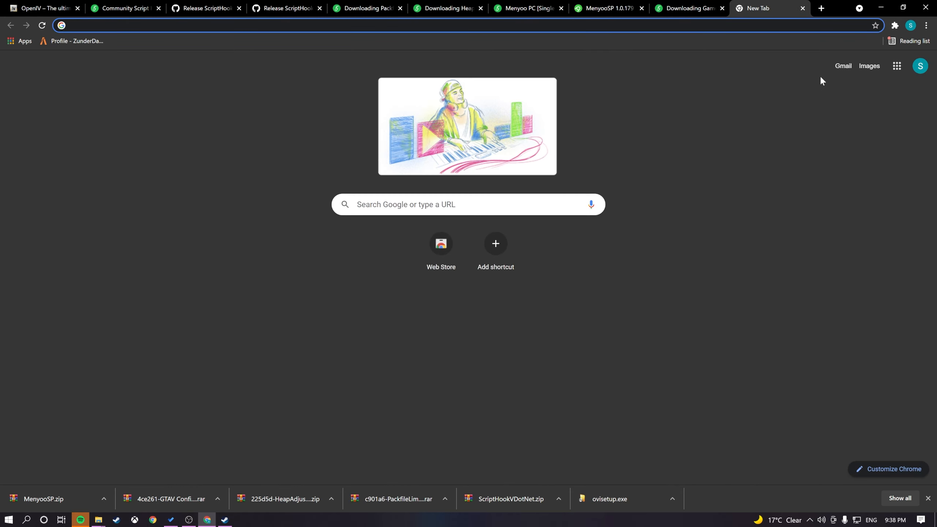
pyautogui.write('na')
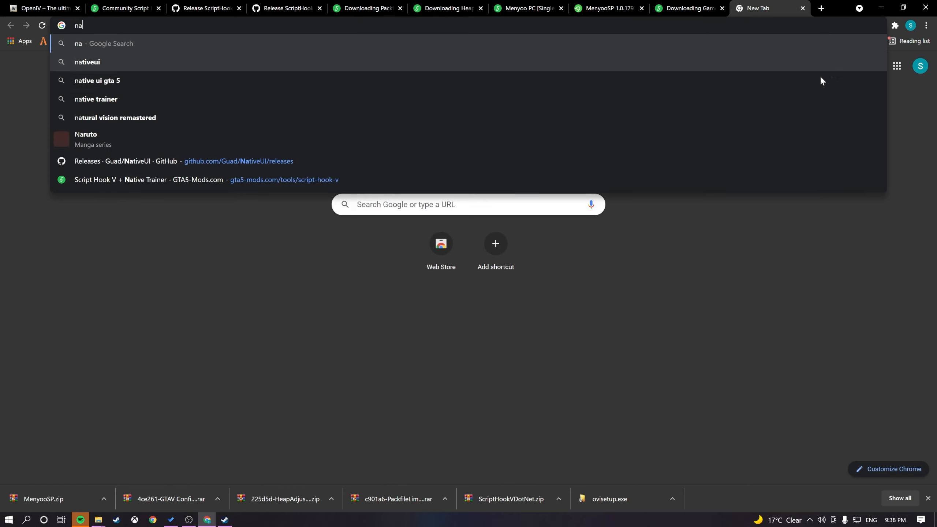
pyautogui.write('tive ui')
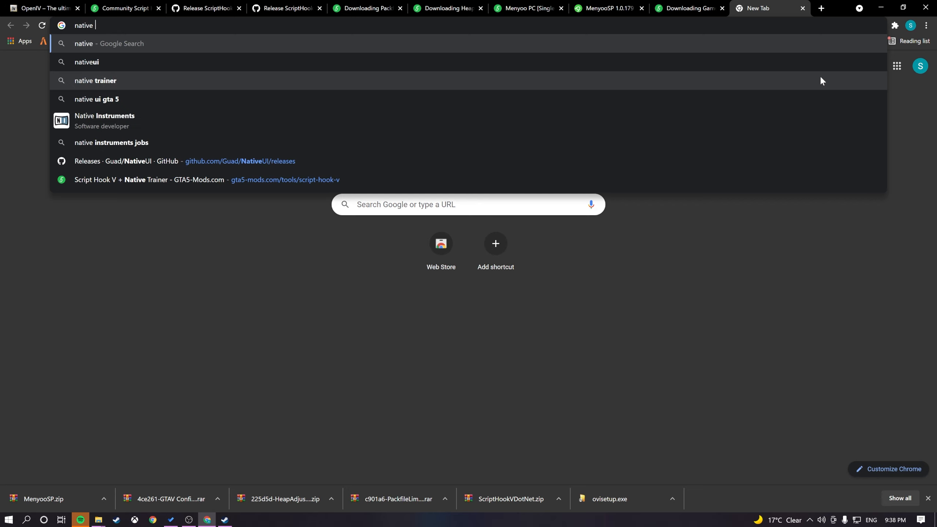
pyautogui.write('latest')
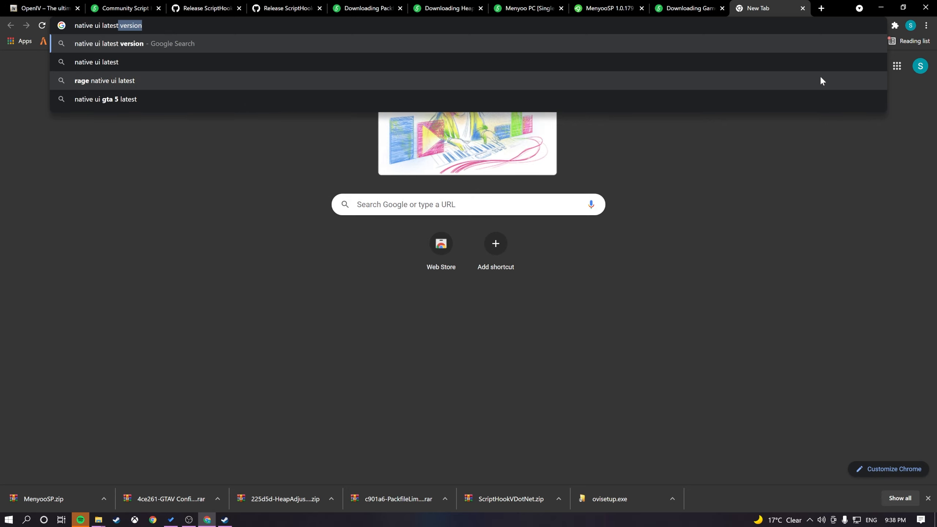
pyautogui.press('Return')
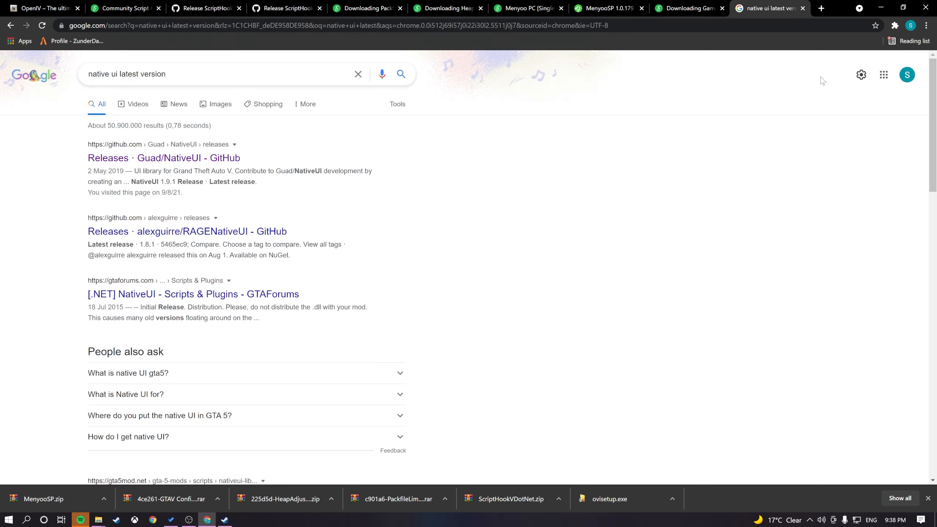
pyautogui.click(214, 158)
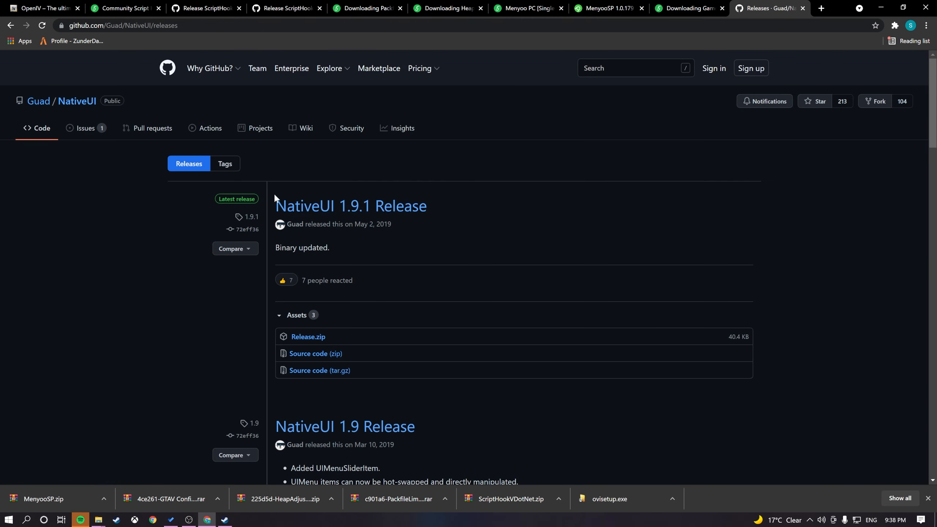
# Open the latest NativeUI 1.9.1 release and save its Release.zip asset in the Mods folder.
pyautogui.click(247, 229)
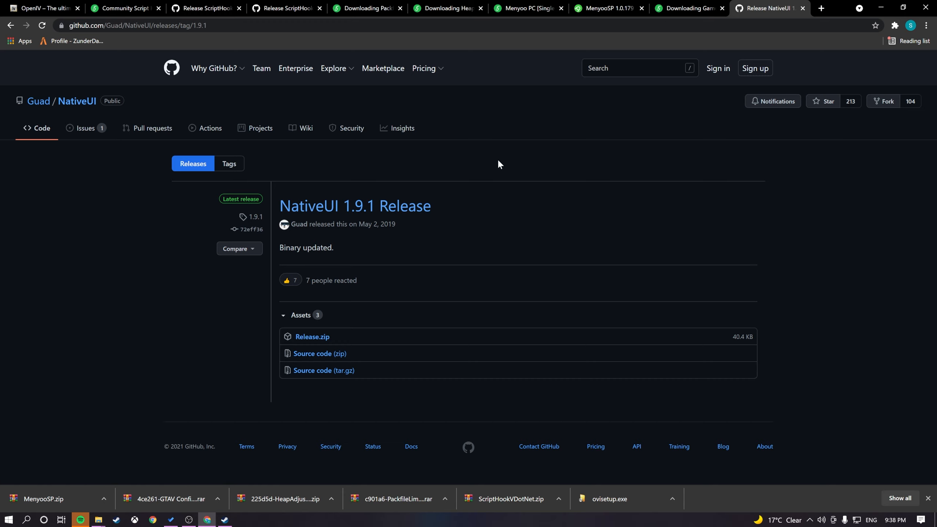
pyautogui.click(324, 337)
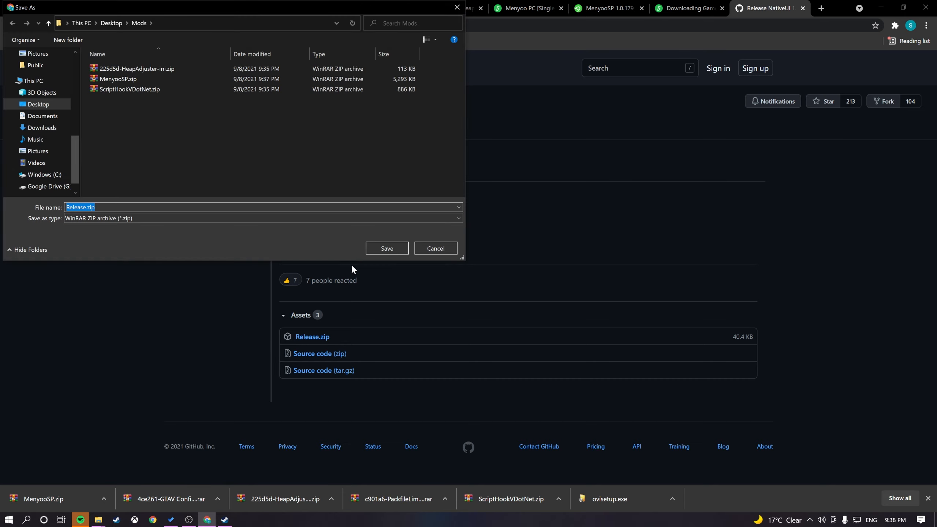
pyautogui.click(378, 245)
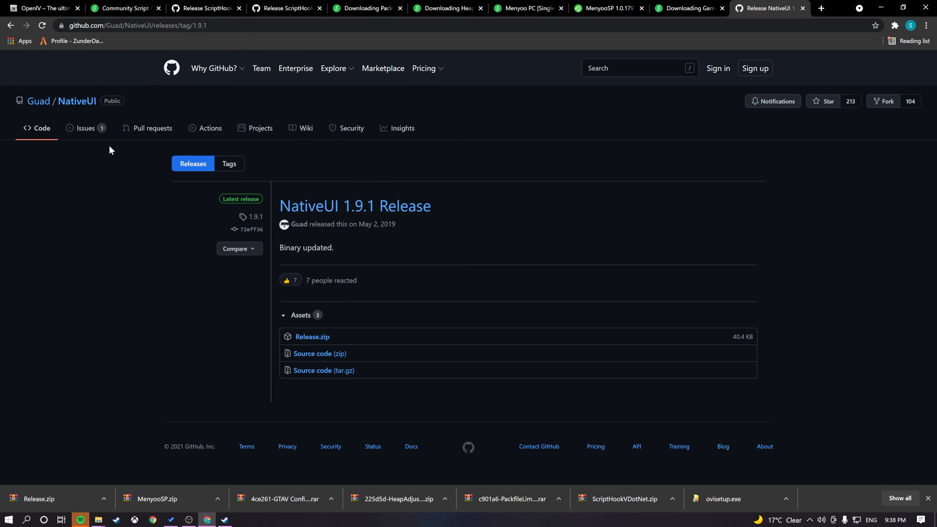
# Examine the NativeUI wiki home page and the installation requirements on the Community Script Hook V .NET mod page.
pyautogui.click(302, 128)
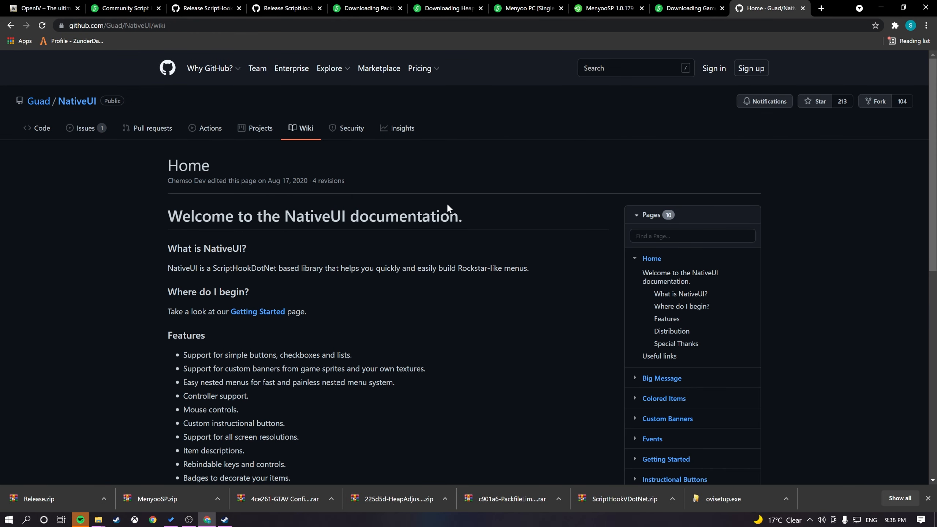
pyautogui.scroll(-10, 471, 272)
pyautogui.scroll(10, 472, 272)
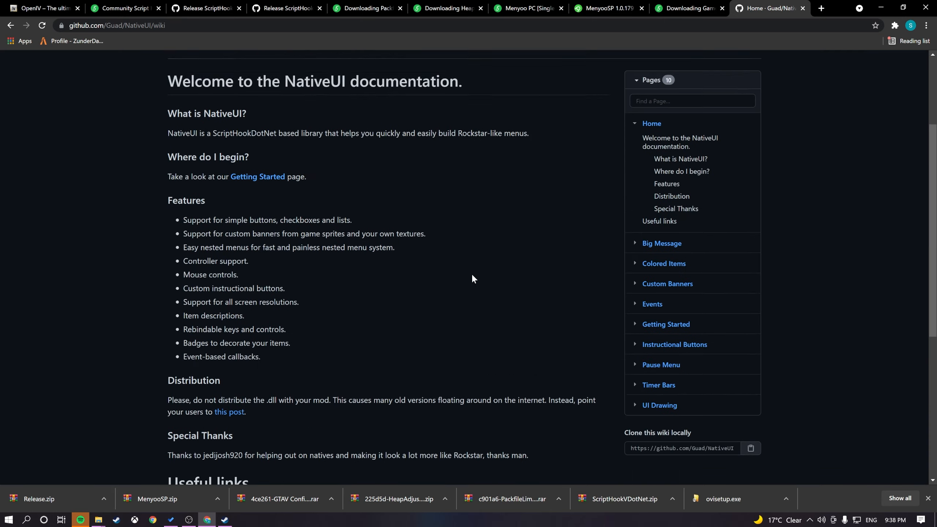
pyautogui.click(609, 6)
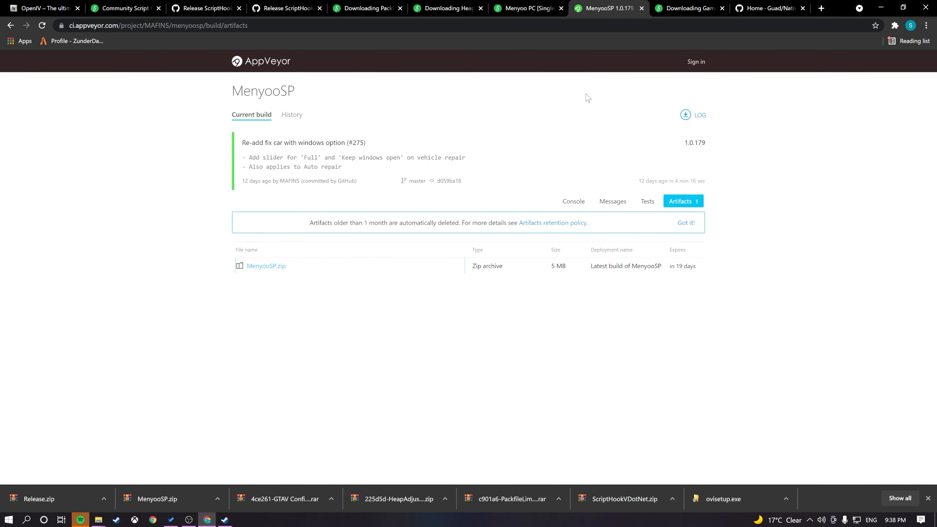
pyautogui.click(528, 8)
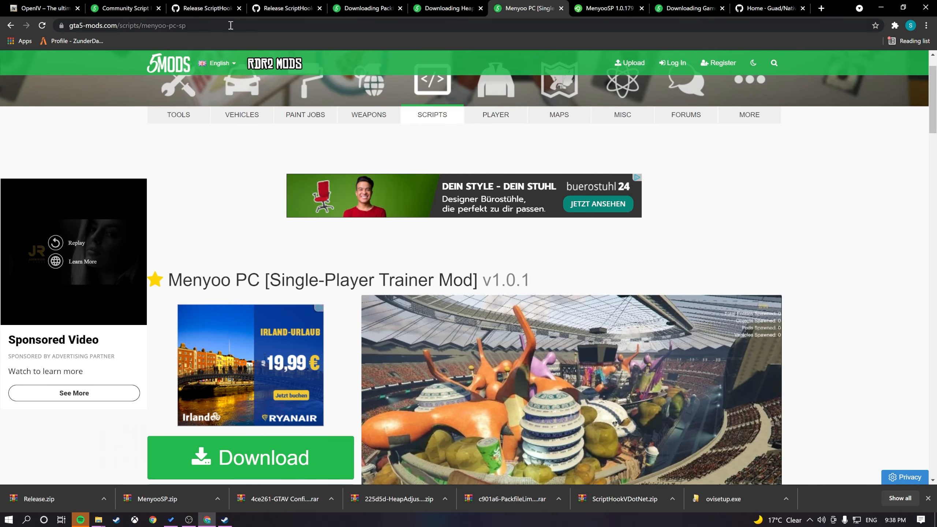
pyautogui.click(100, 8)
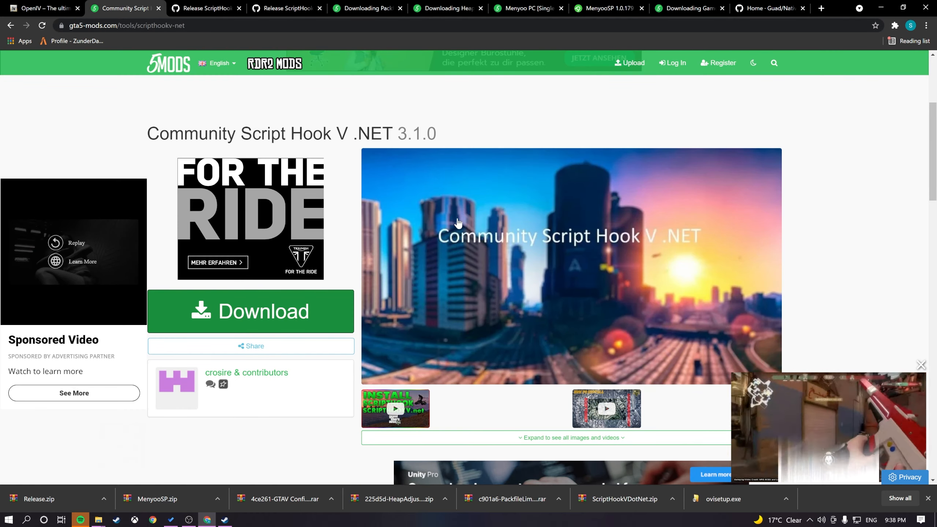
pyautogui.scroll(-8, 458, 221)
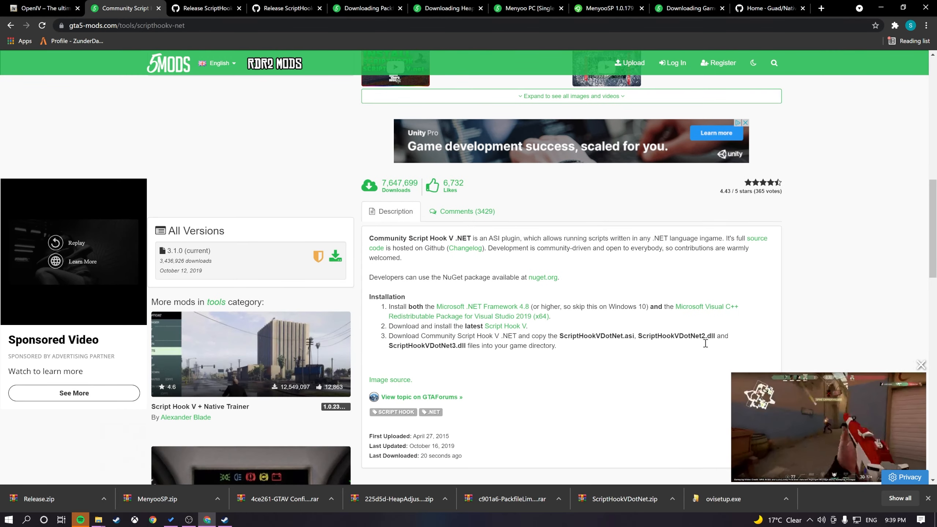
pyautogui.scroll(-3, 694, 340)
pyautogui.scroll(11, 599, 274)
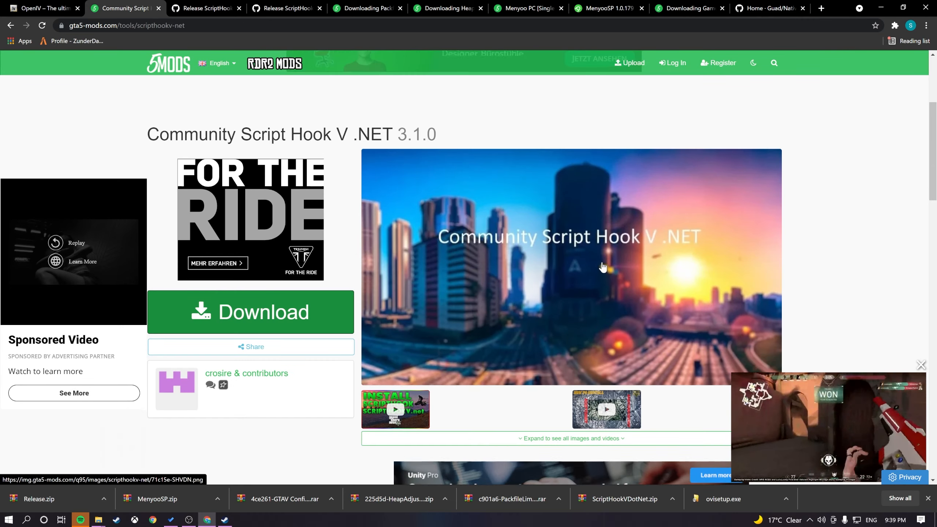
pyautogui.scroll(4, 602, 266)
# Review the MenyooSP build artifacts page and the pinned comment, description and controls on the Menyoo PC mod page.
pyautogui.click(519, 8)
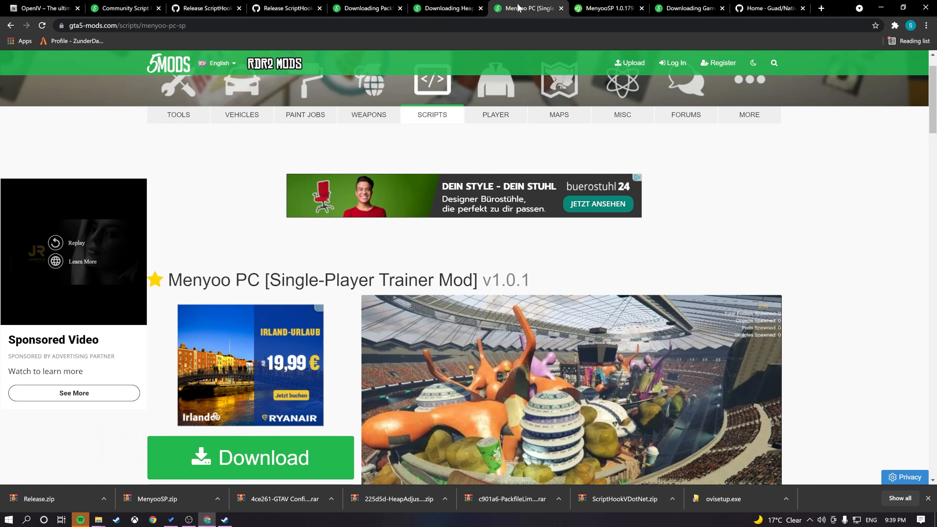
pyautogui.click(604, 7)
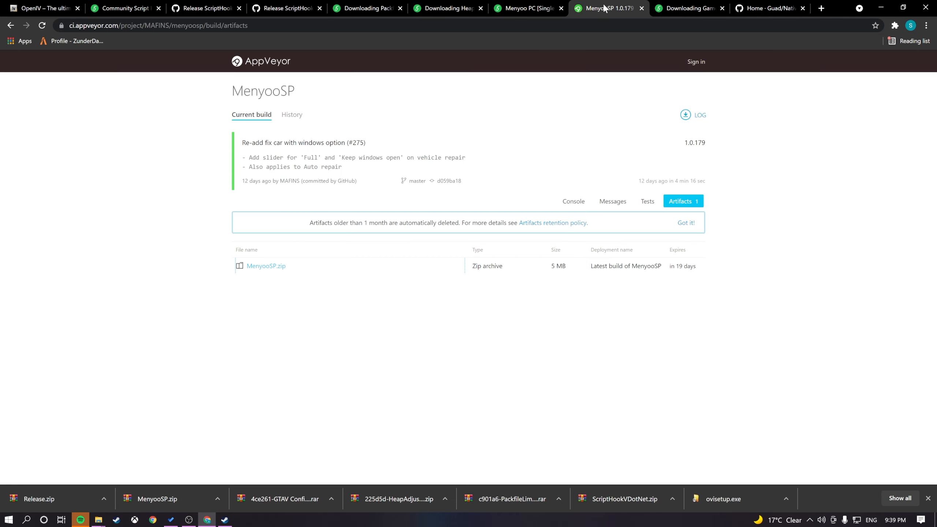
pyautogui.click(537, 7)
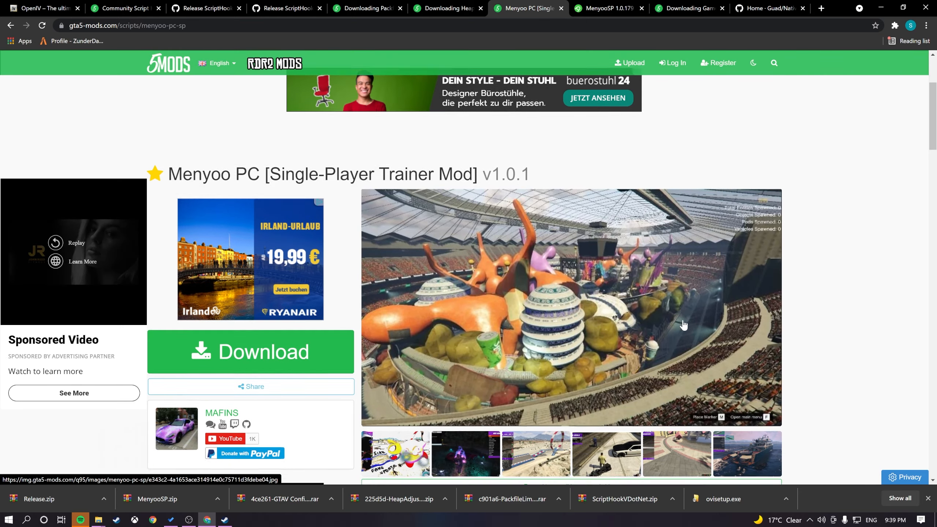
pyautogui.scroll(-10, 683, 325)
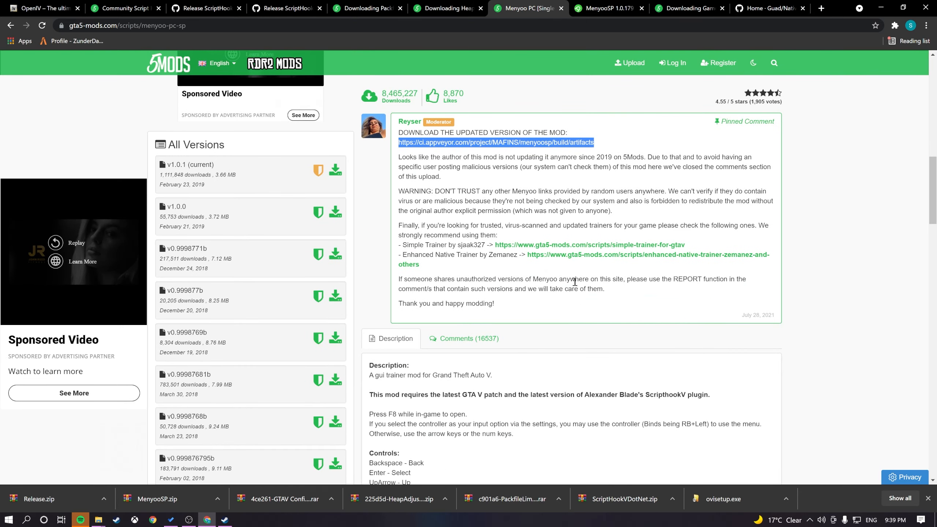
pyautogui.scroll(-10, 575, 281)
pyautogui.scroll(6, 575, 284)
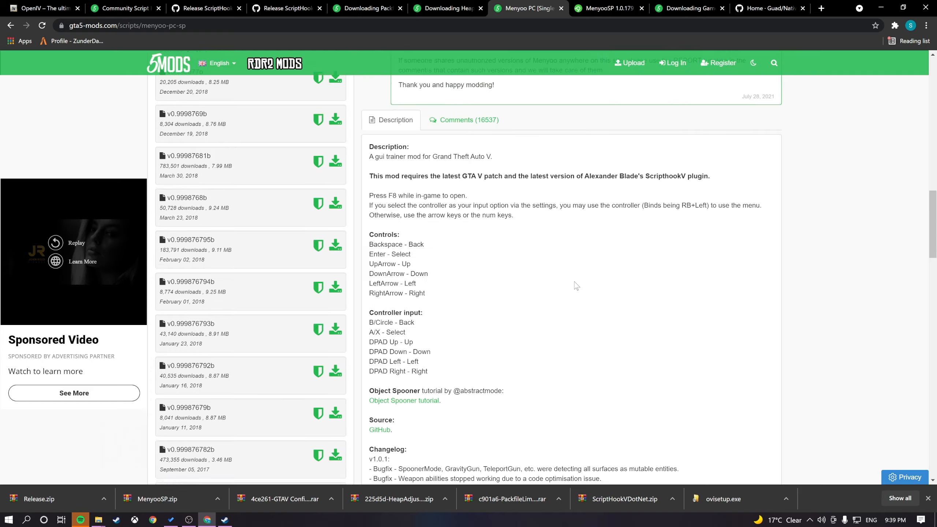
pyautogui.scroll(1, 576, 286)
pyautogui.scroll(10, 558, 302)
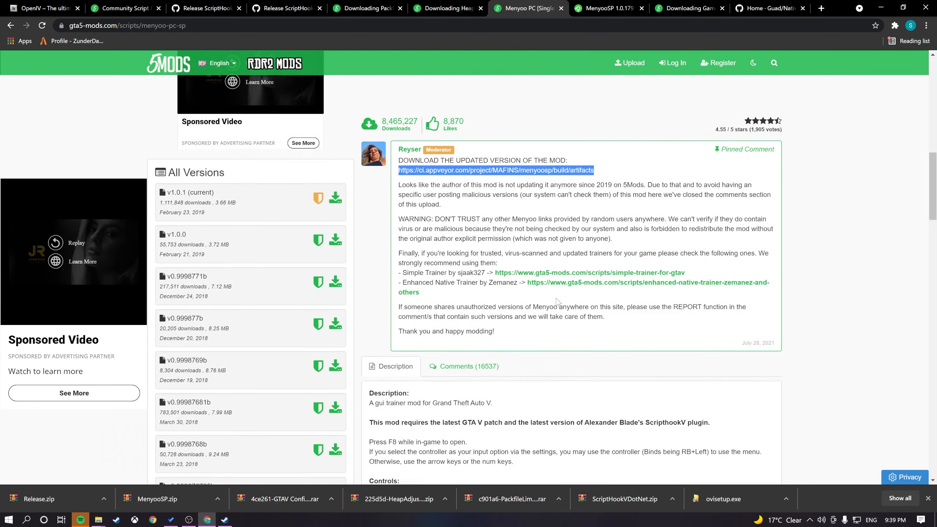
pyautogui.scroll(-10, 557, 302)
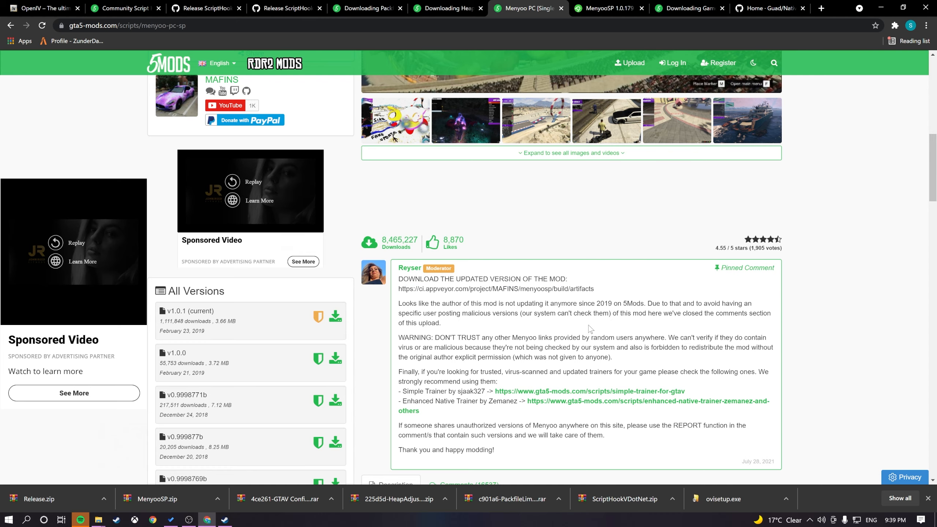
pyautogui.scroll(10, 593, 325)
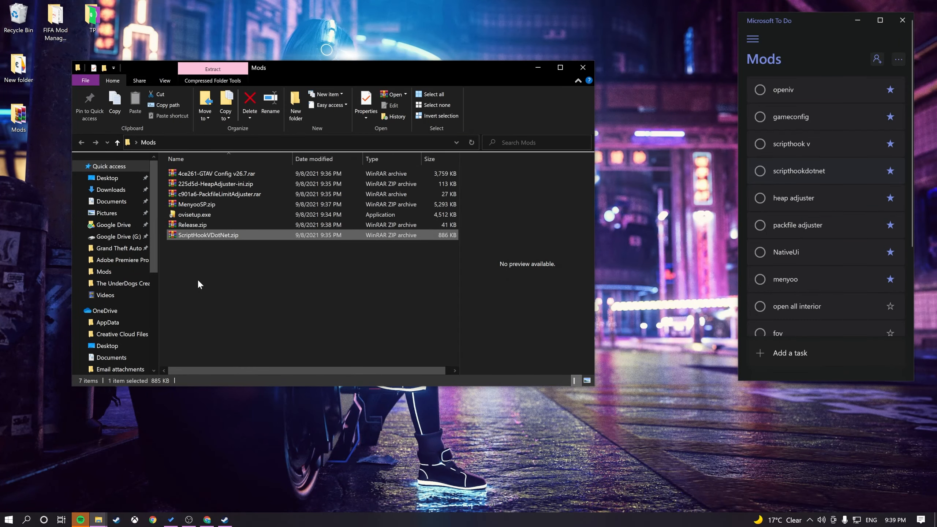
pyautogui.click(198, 283)
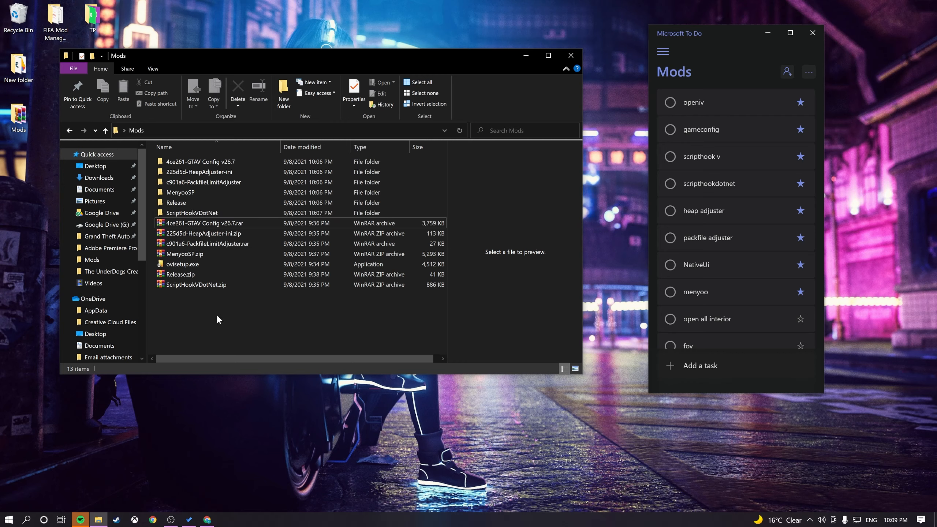
# Permanently delete the six downloaded ZIP and RAR archives from the Mods folder, keeping the extracted folders and ovisetup.exe.
pyautogui.click(183, 254)
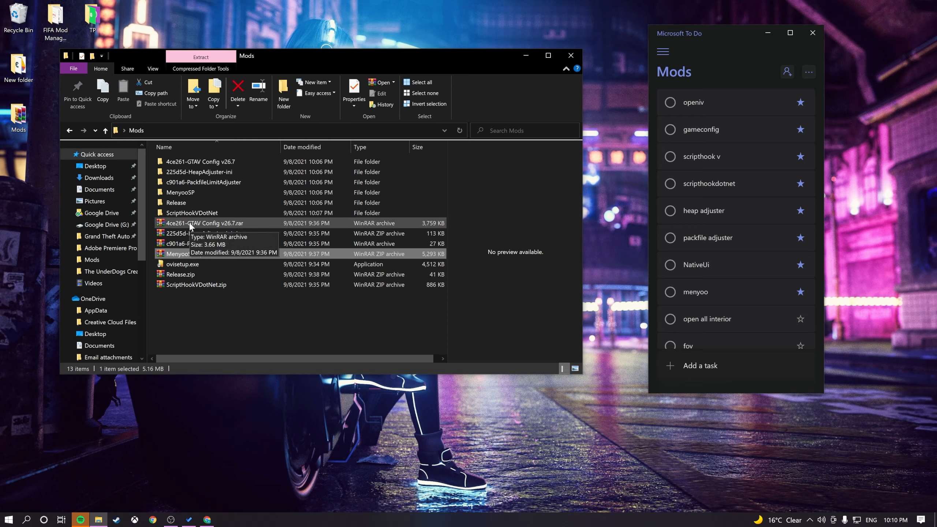
pyautogui.keyDown('shift'); pyautogui.click(190, 224); pyautogui.keyUp('shift')
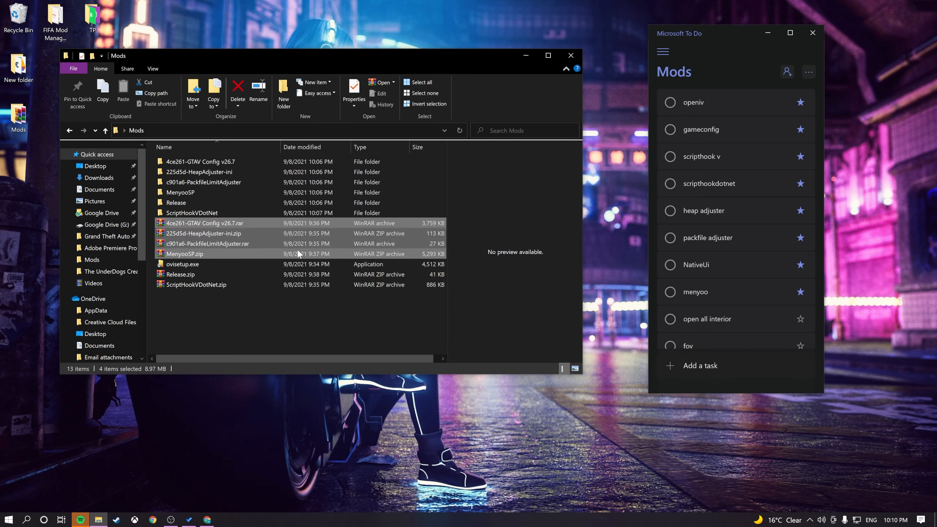
pyautogui.hotkey('shift', 'Delete')
pyautogui.press('Return')
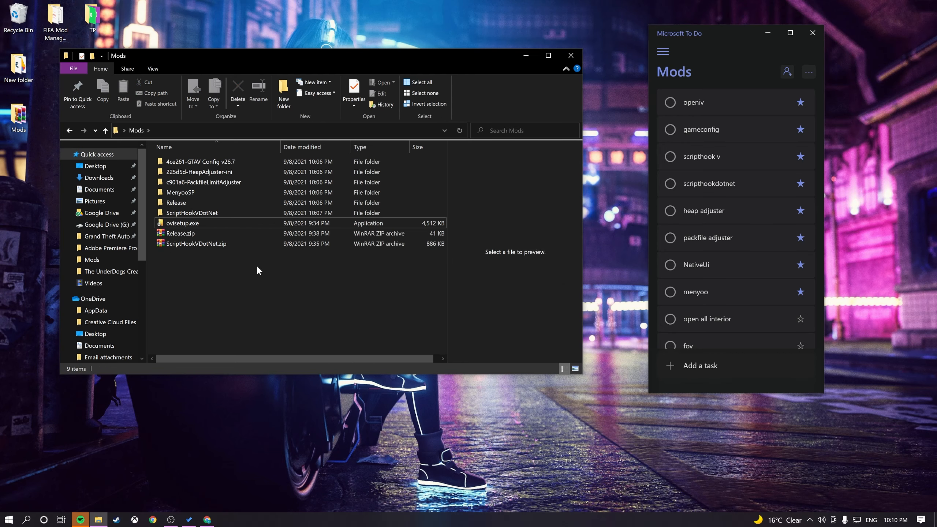
pyautogui.moveTo(244, 262); pyautogui.dragTo(224, 228)
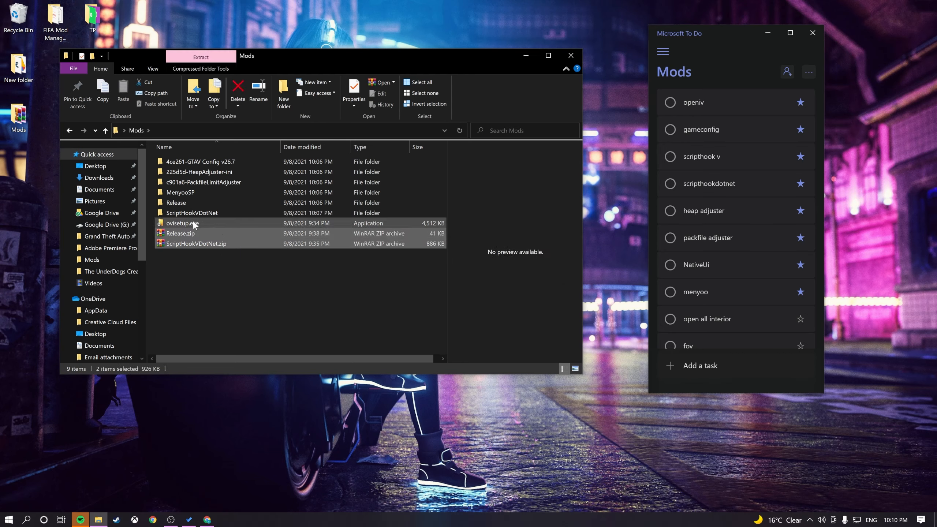
pyautogui.hotkey('shift', 'Delete')
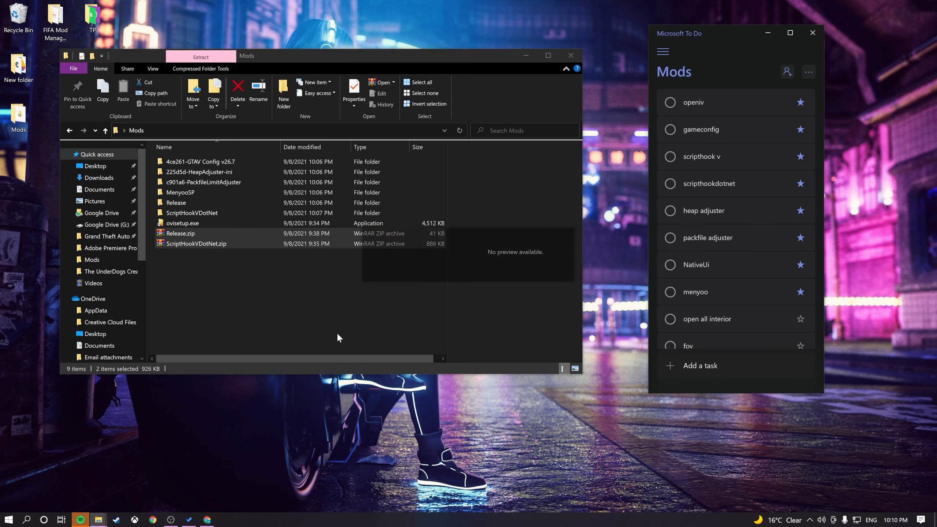
pyautogui.press('Return')
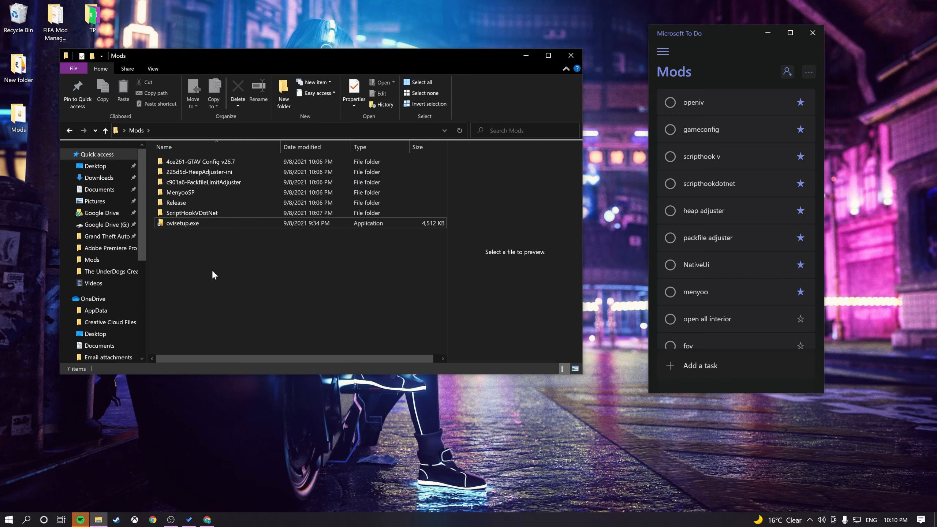
# Run ovisetup.exe from the Mods folder and continue the OpenIV installation in English.
pyautogui.click(193, 224)
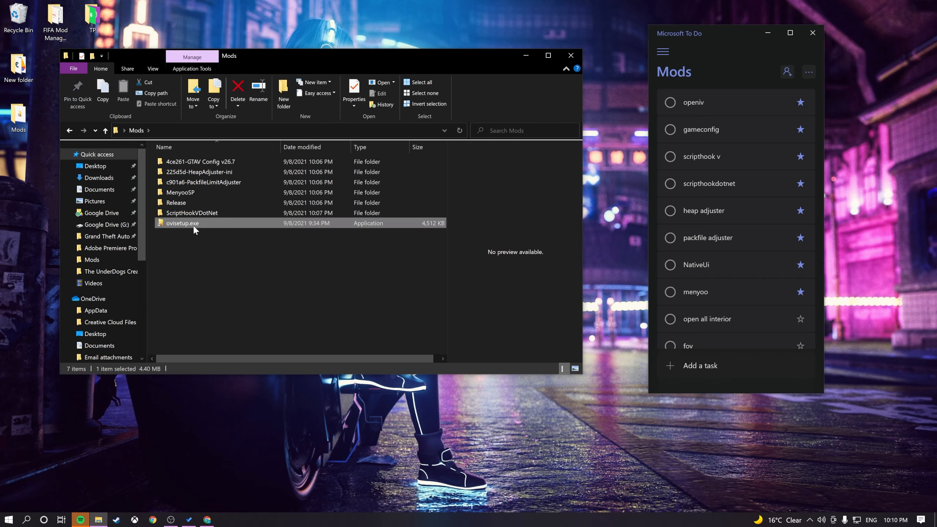
pyautogui.click(206, 271)
pyautogui.doubleClick(172, 224)
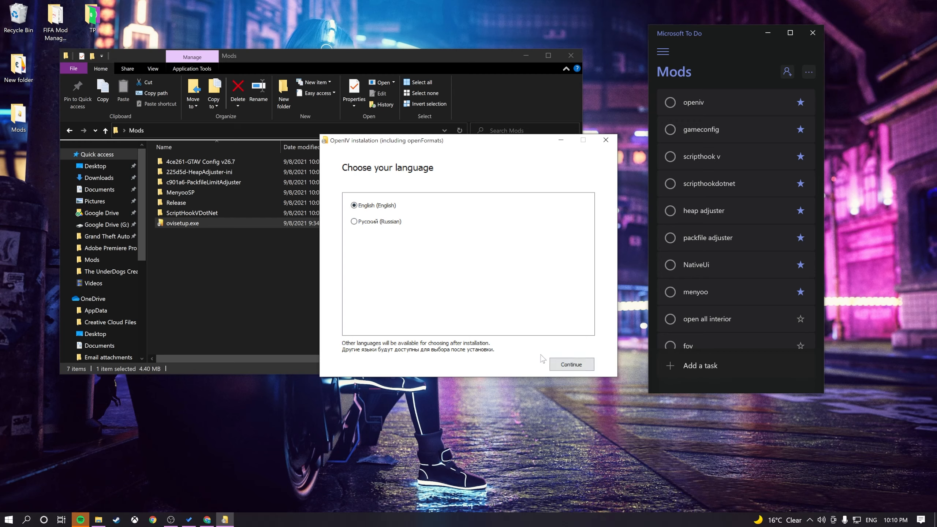
pyautogui.click(560, 363)
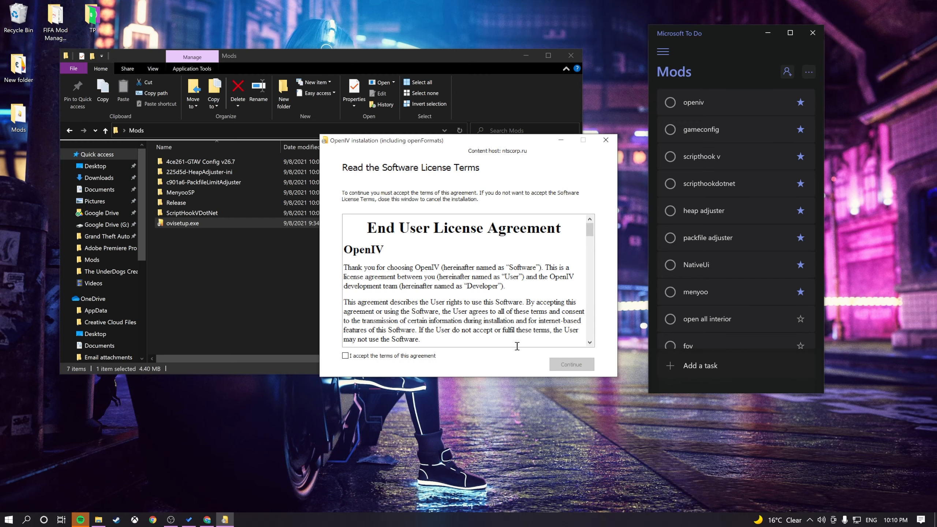
# Accept the license agreement, install OpenIV to this computer with a desktop icon, and close the installer.
pyautogui.scroll(-20, 486, 293)
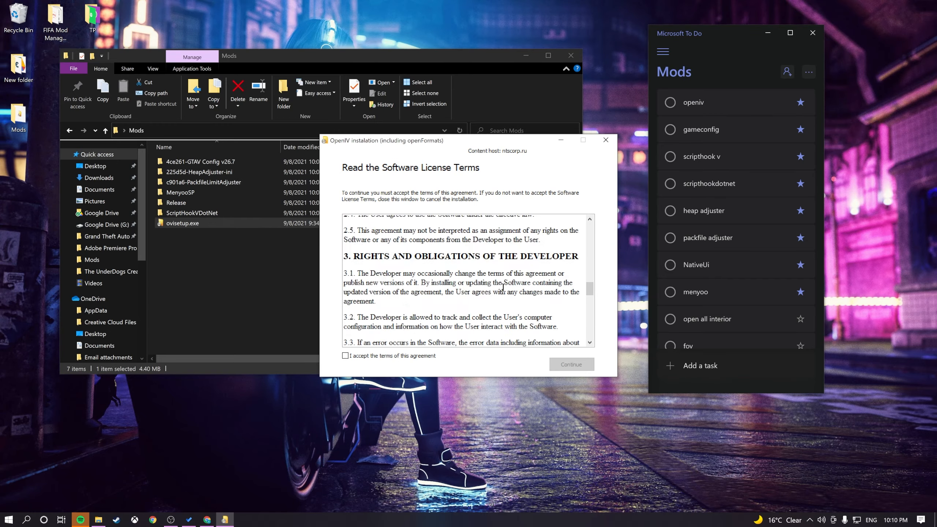
pyautogui.scroll(20, 511, 286)
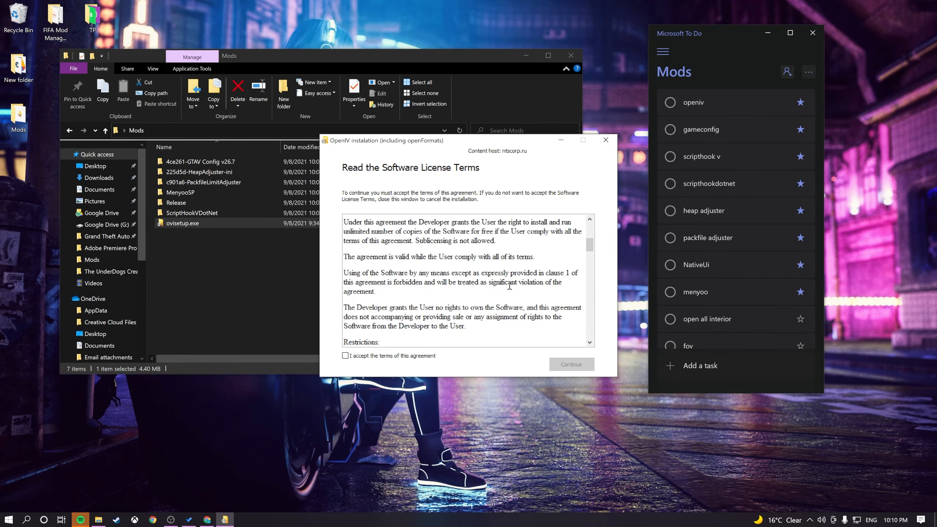
pyautogui.scroll(-20, 509, 286)
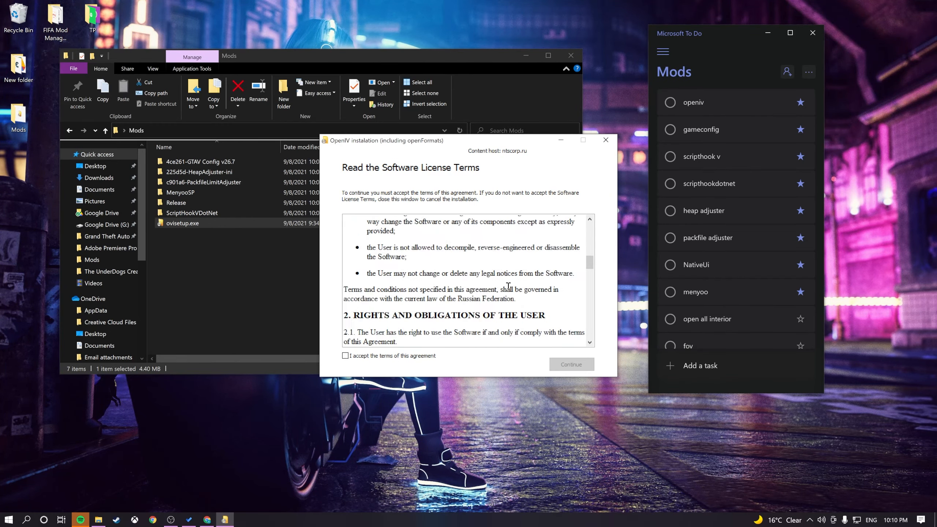
pyautogui.click(362, 357)
pyautogui.click(558, 365)
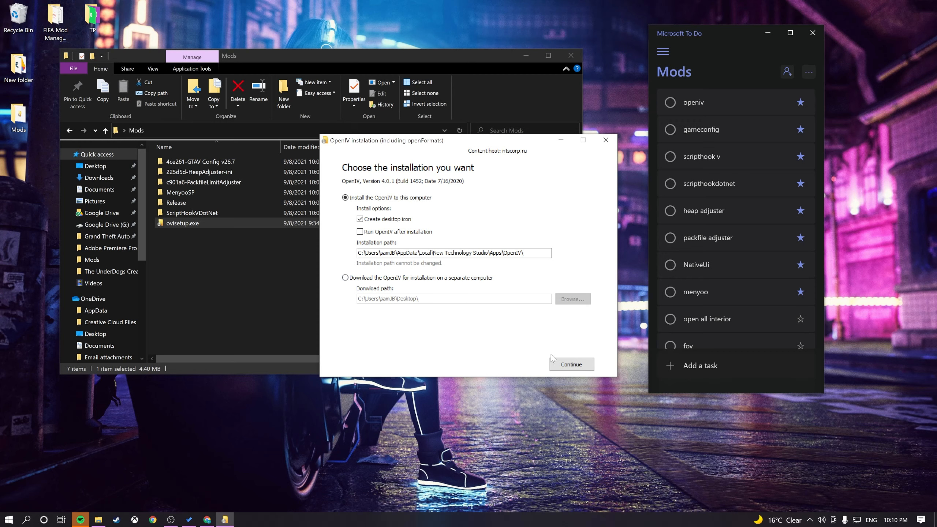
pyautogui.click(567, 364)
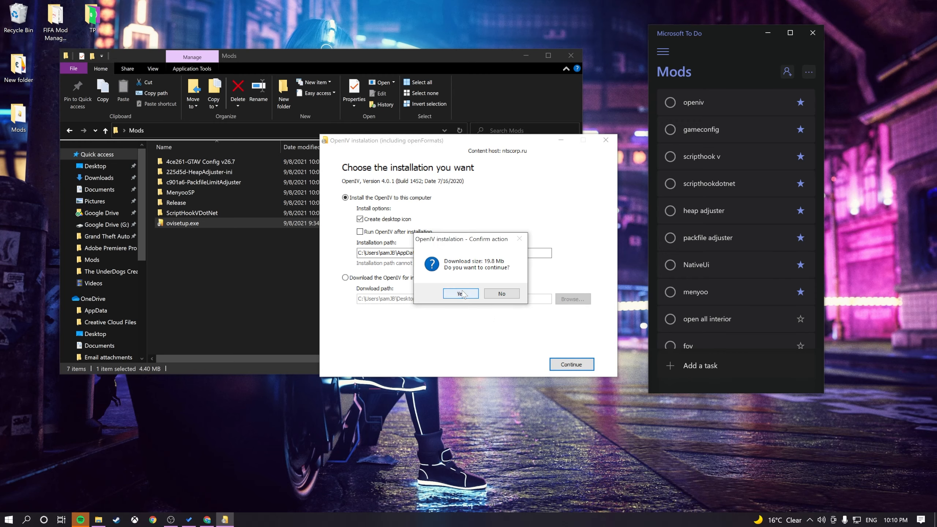
pyautogui.click(461, 293)
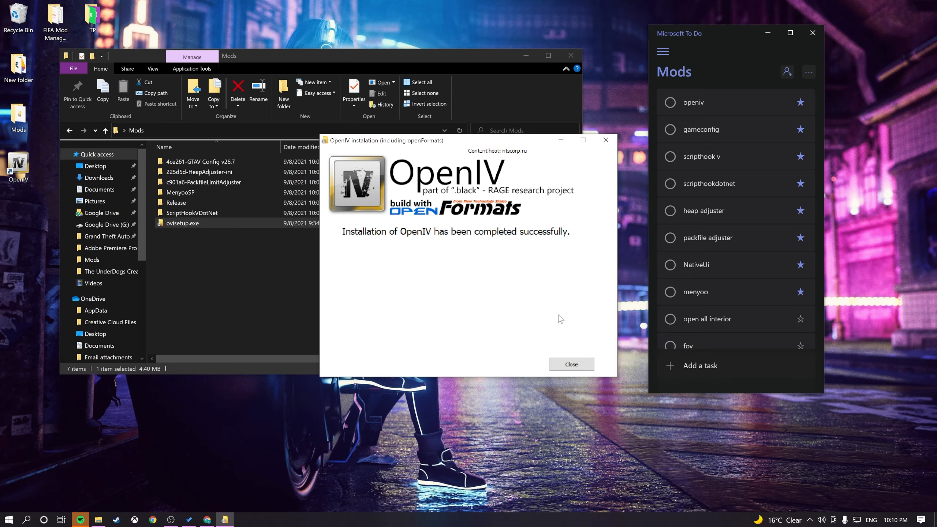
pyautogui.click(571, 364)
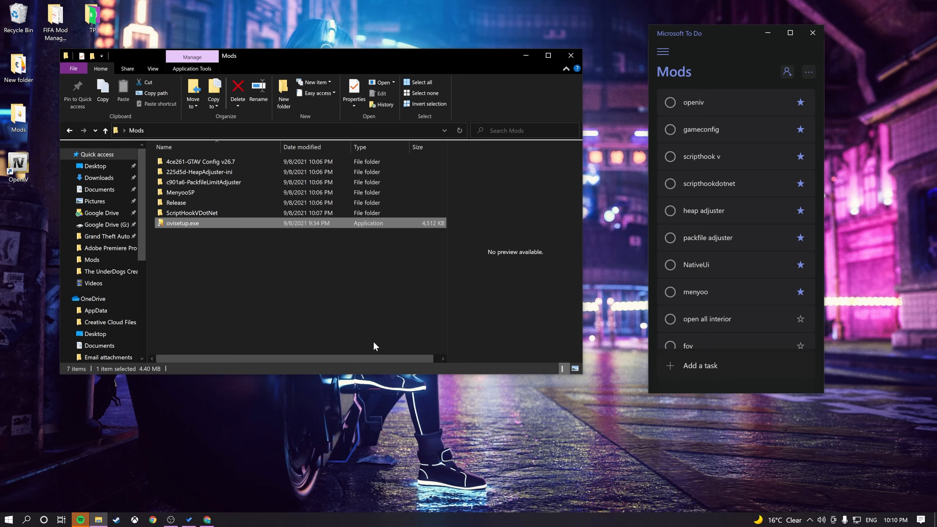
# Launch OpenIV from the desktop, choose Grand Theft Auto V for Windows, and start browsing for the game folder.
pyautogui.doubleClick(19, 164)
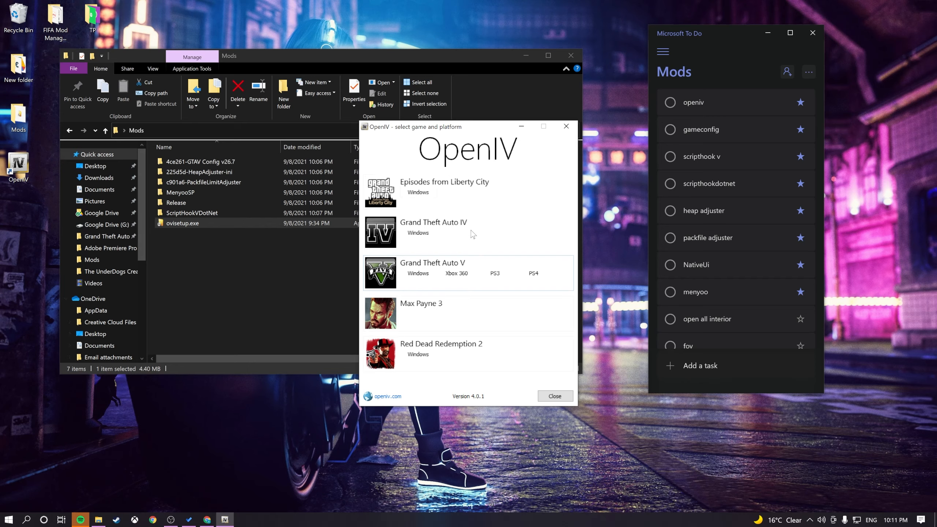
pyautogui.click(418, 273)
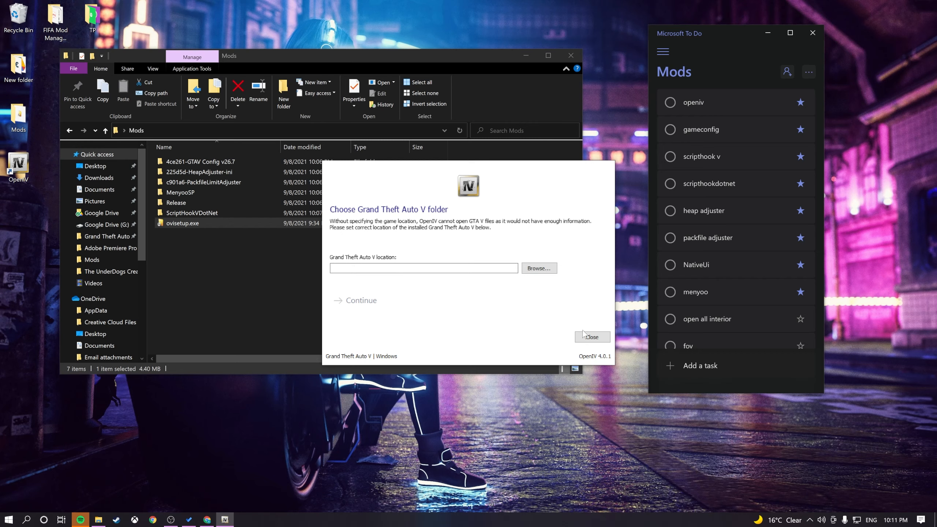
pyautogui.click(538, 268)
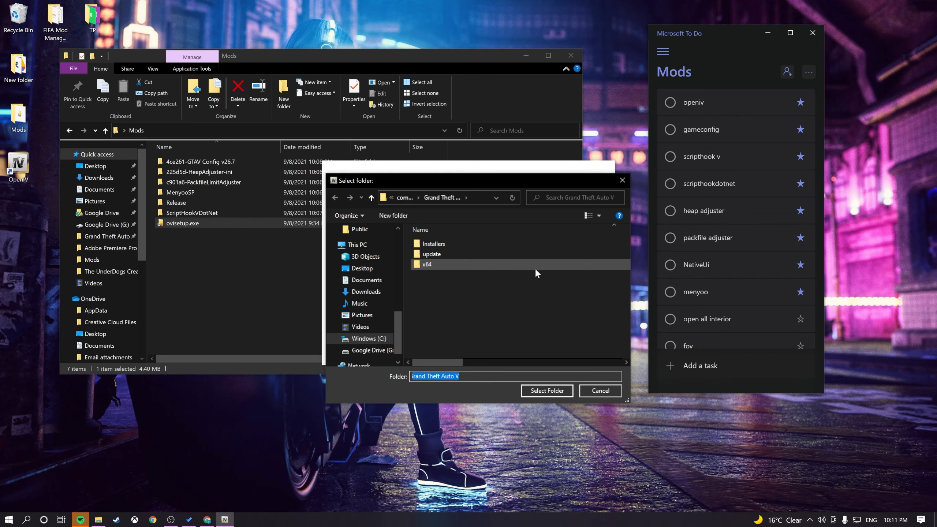
# Examine the Grand Theft Auto V installation path in the folder picker and in File Explorer.
pyautogui.click(482, 196)
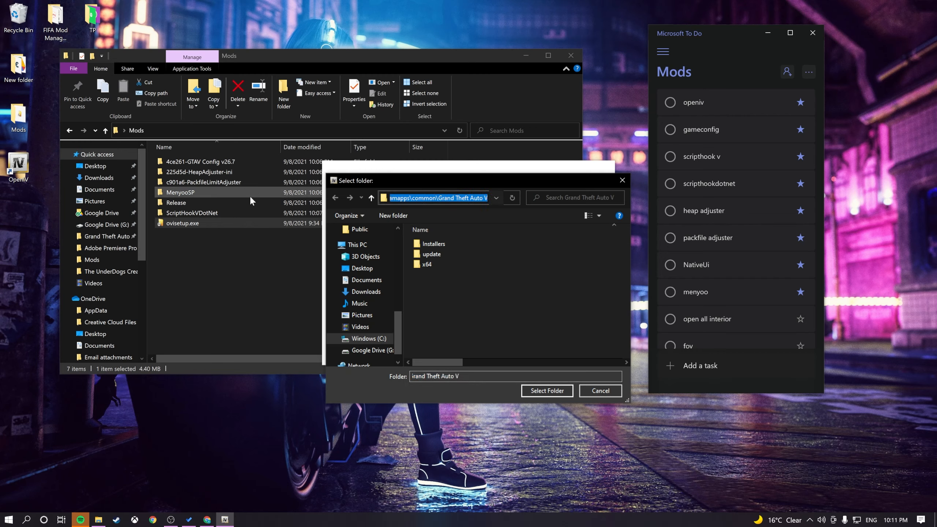
pyautogui.click(359, 51)
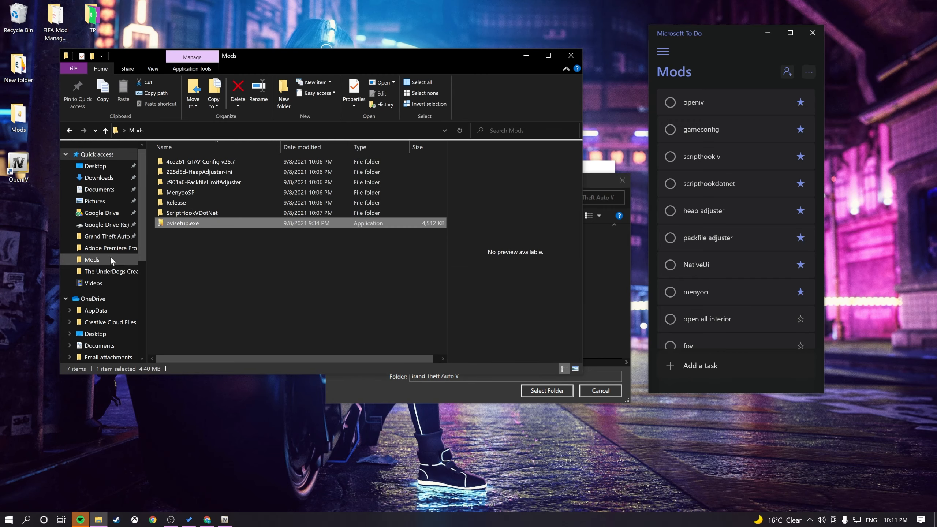
pyautogui.click(109, 237)
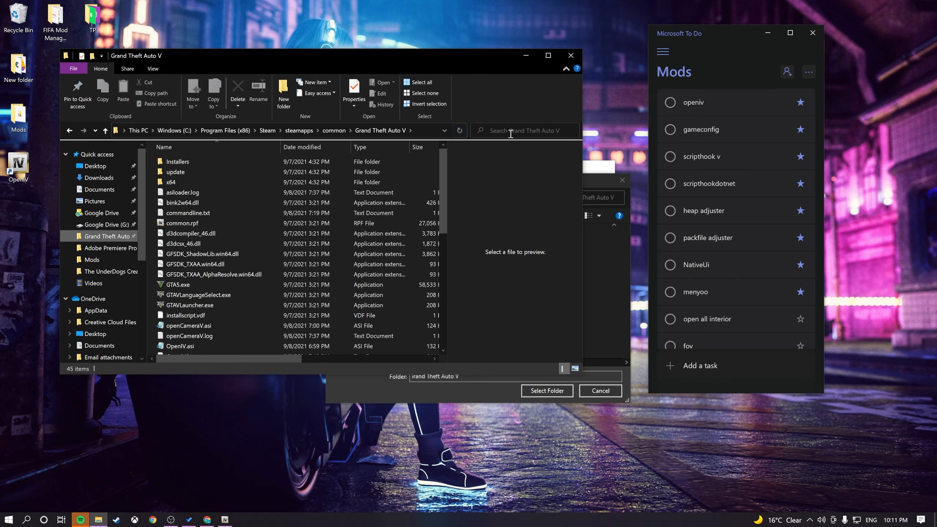
pyautogui.click(429, 133)
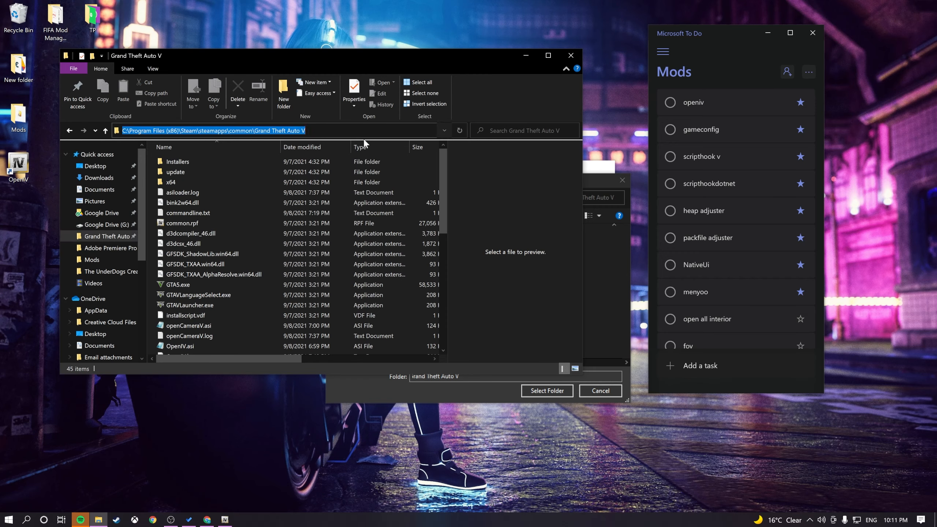
pyautogui.click(106, 131)
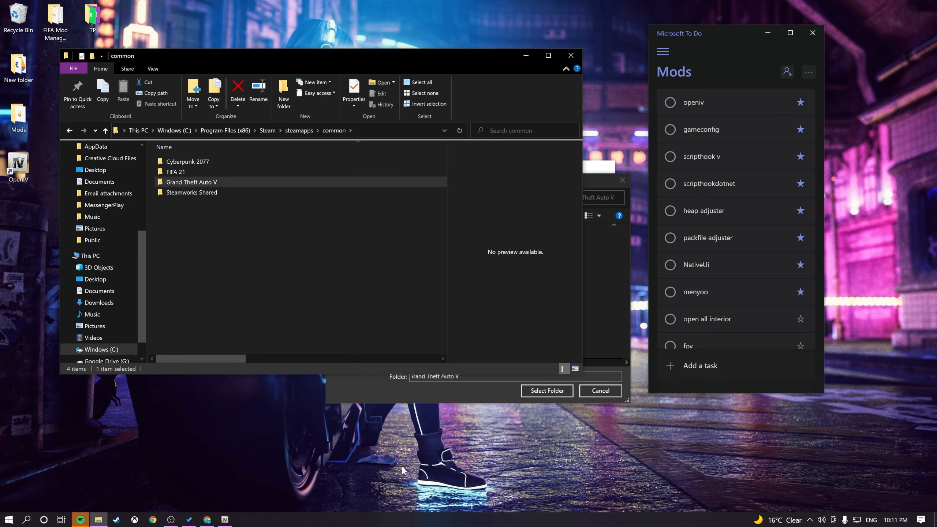
pyautogui.click(460, 397)
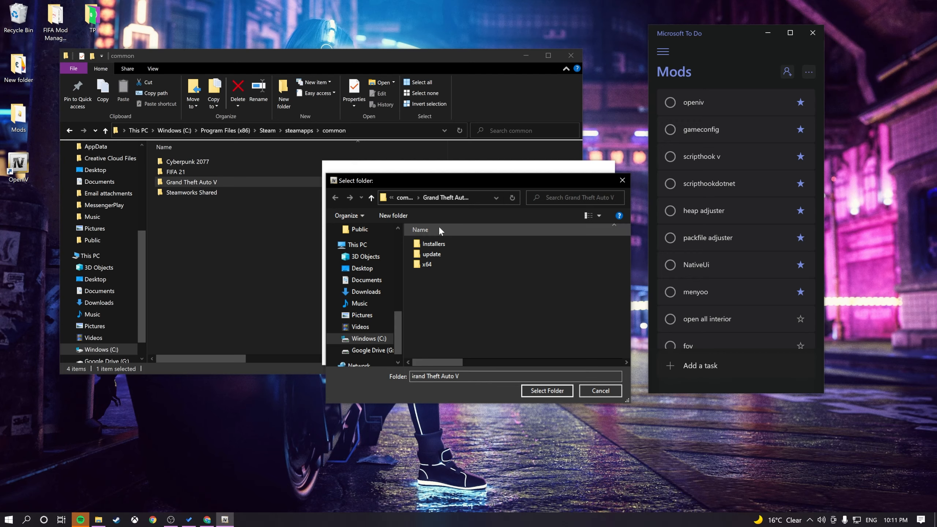
pyautogui.click(481, 197)
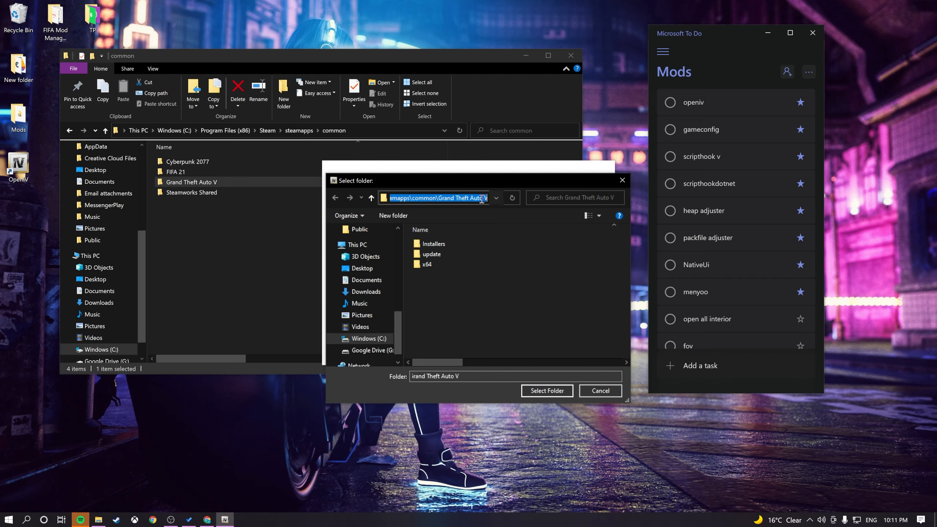
pyautogui.click(493, 198)
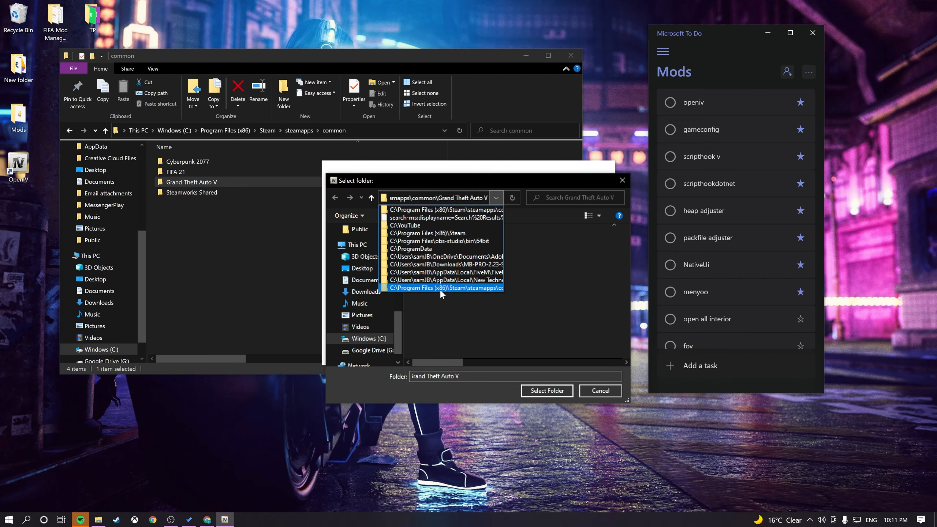
# Set the game location to C:\Program Files (x86)\Steam\steamapps\common\Grand Theft Auto V and continue the OpenIV setup.
pyautogui.click(606, 280)
pyautogui.click(544, 390)
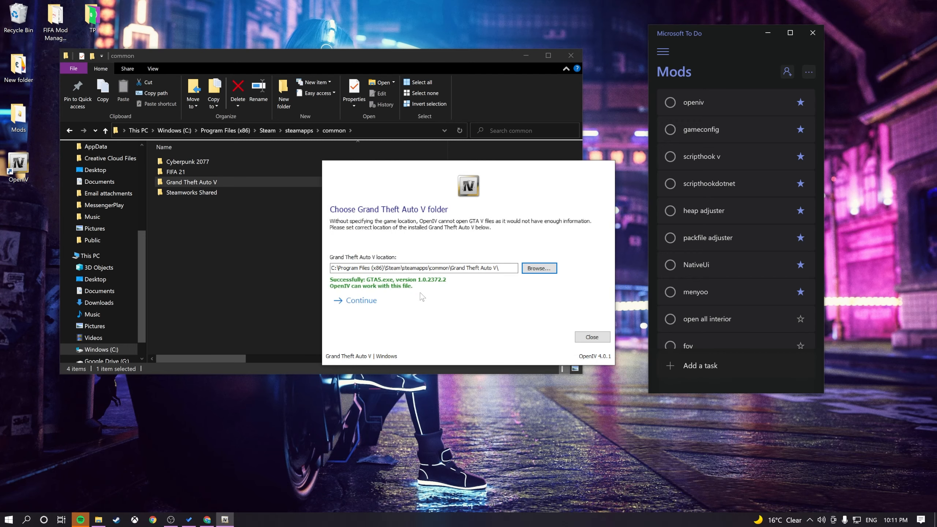
pyautogui.click(428, 305)
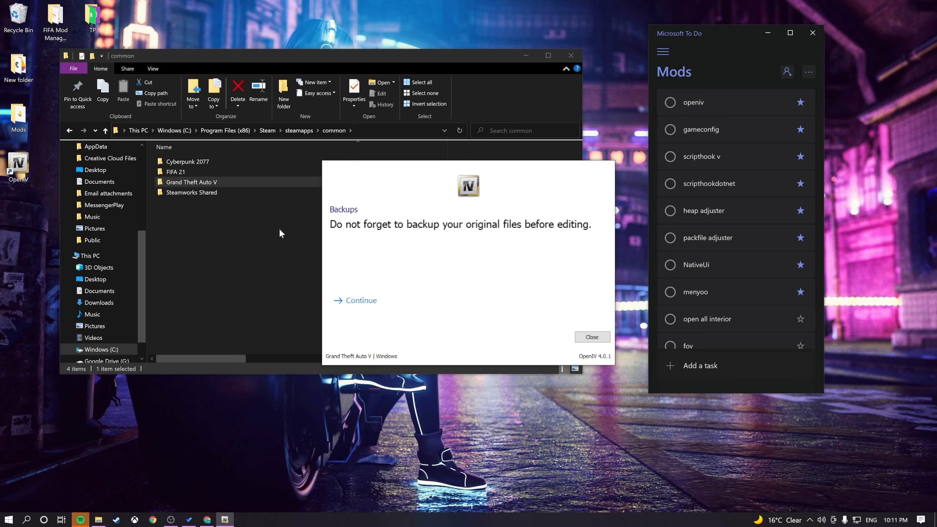
# Examine the contents of the Grand Theft Auto V folder in File Explorer, and return to the common folder.
pyautogui.click(199, 187)
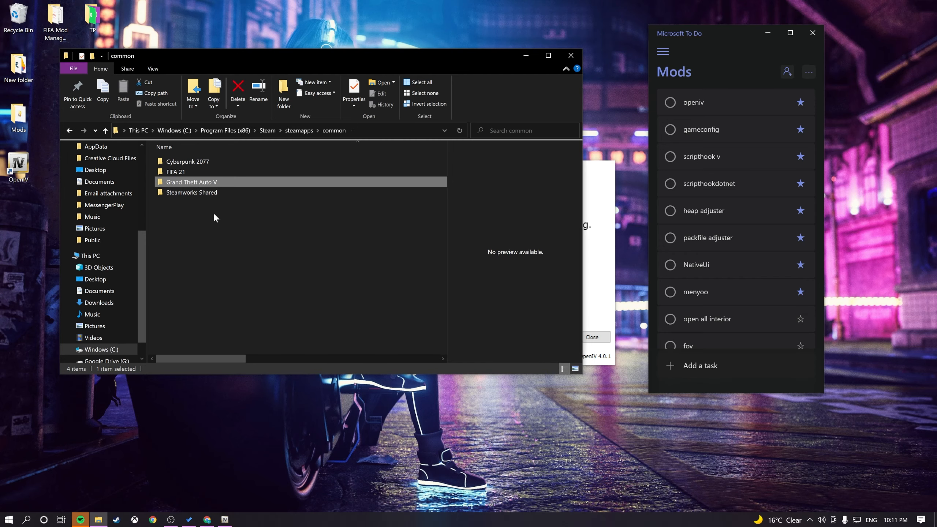
pyautogui.doubleClick(214, 183)
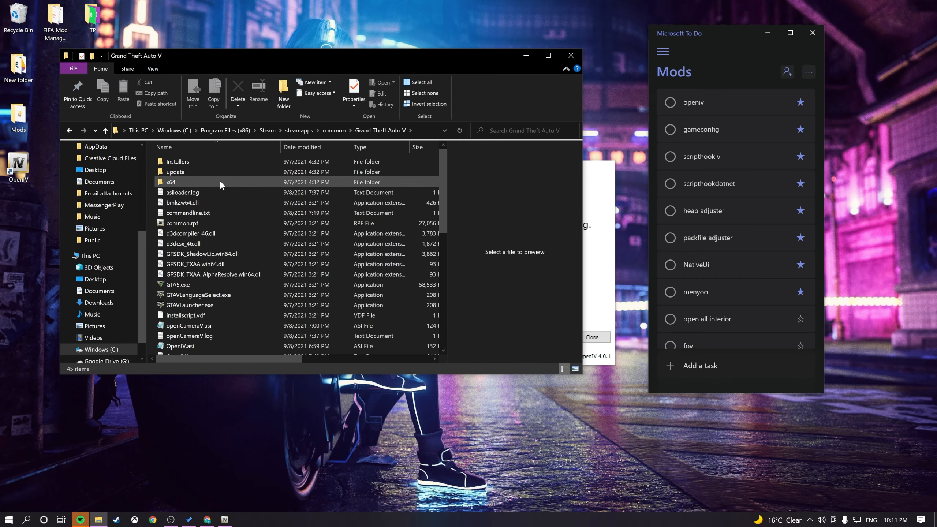
pyautogui.scroll(-4, 221, 183)
pyautogui.scroll(4, 222, 185)
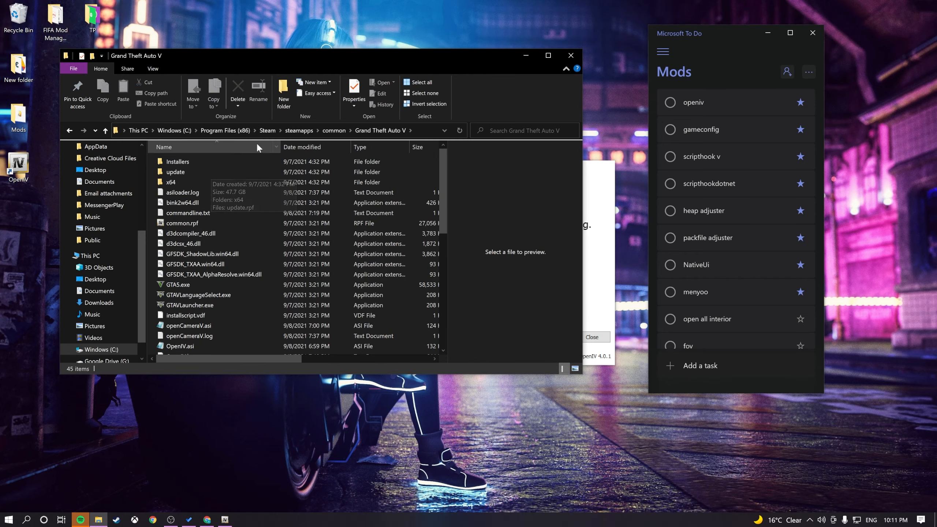
pyautogui.click(329, 133)
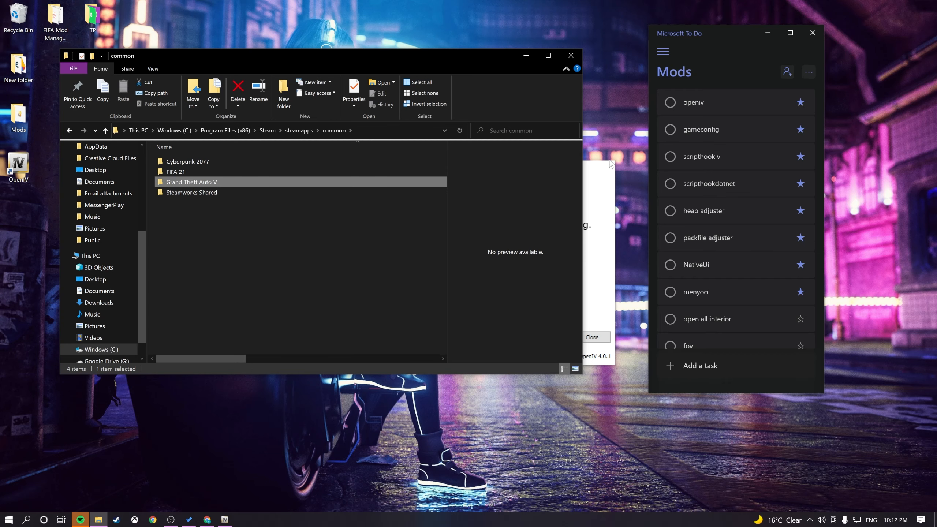
# Switch back to OpenIV, continue past the backup reminder, and look through the files in the GTA V root folder.
pyautogui.click(591, 190)
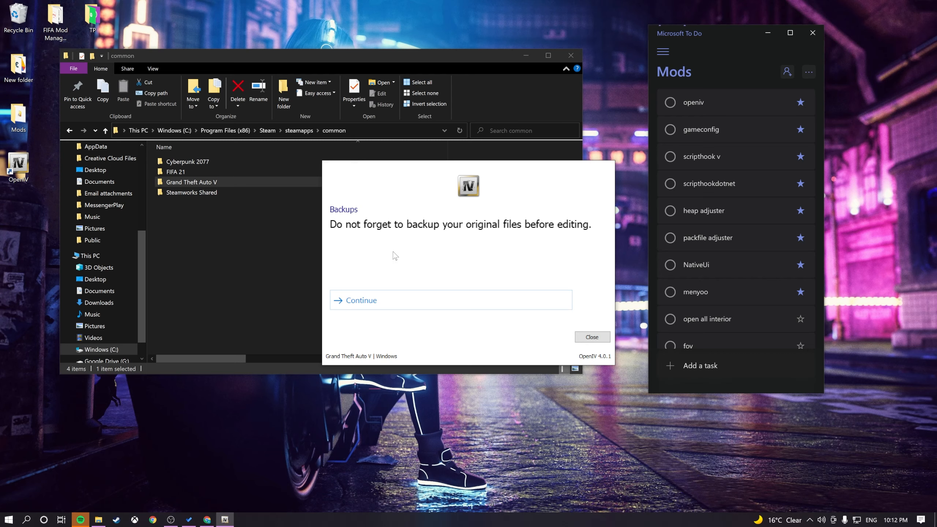
pyautogui.click(368, 301)
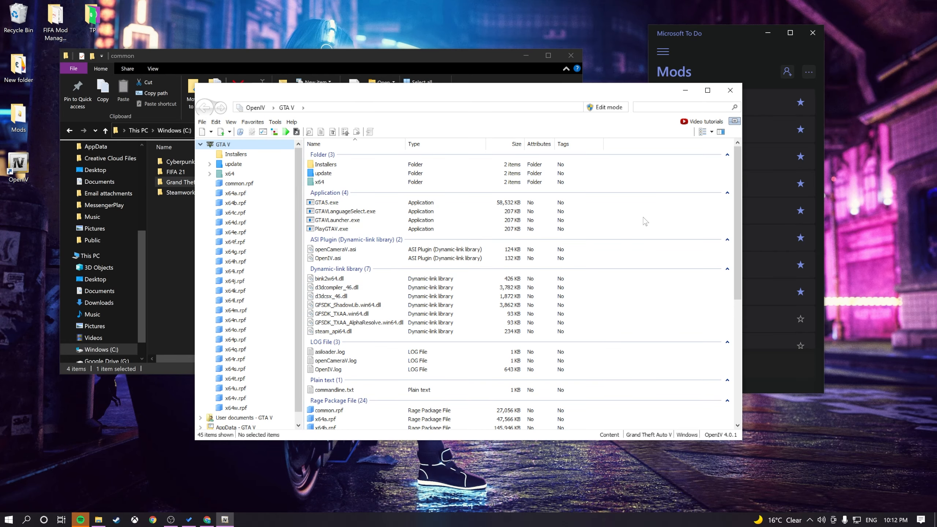
pyautogui.scroll(-8, 640, 228)
pyautogui.scroll(8, 641, 246)
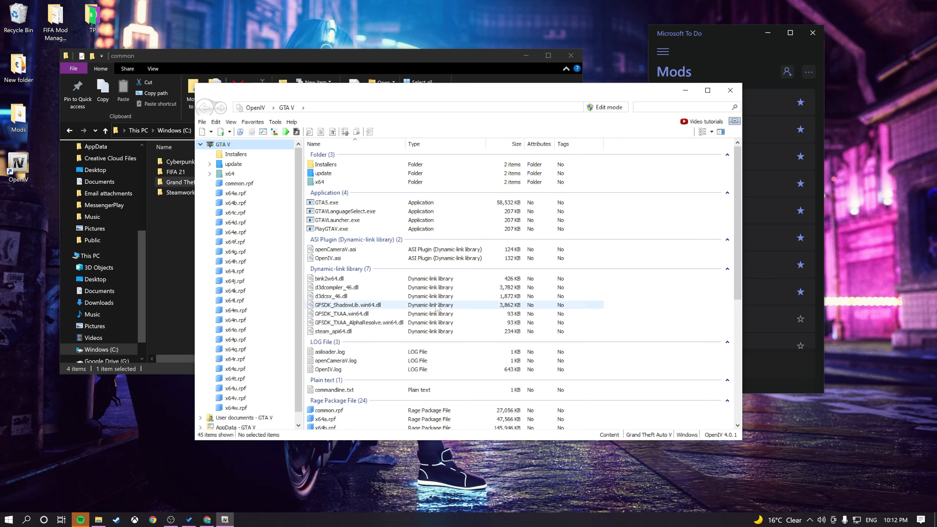
pyautogui.scroll(-4, 437, 310)
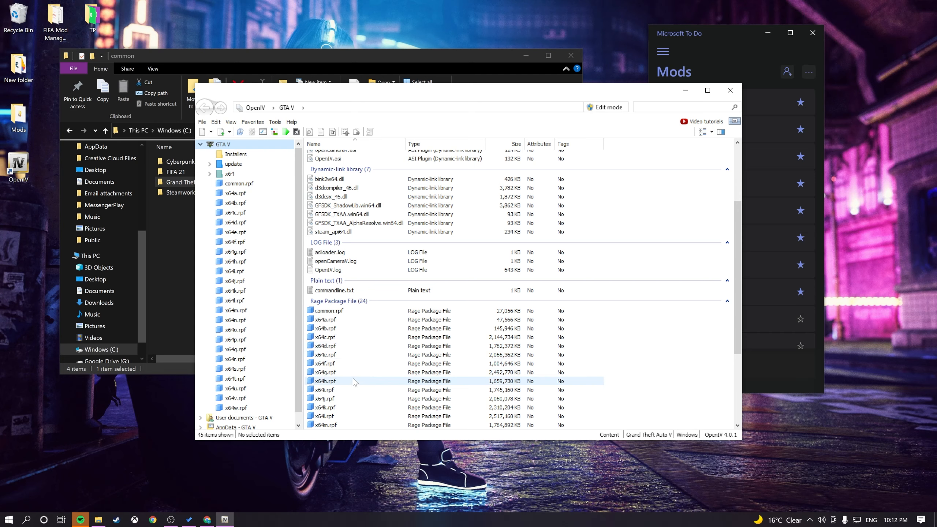
pyautogui.scroll(-2, 396, 405)
pyautogui.scroll(-3, 397, 406)
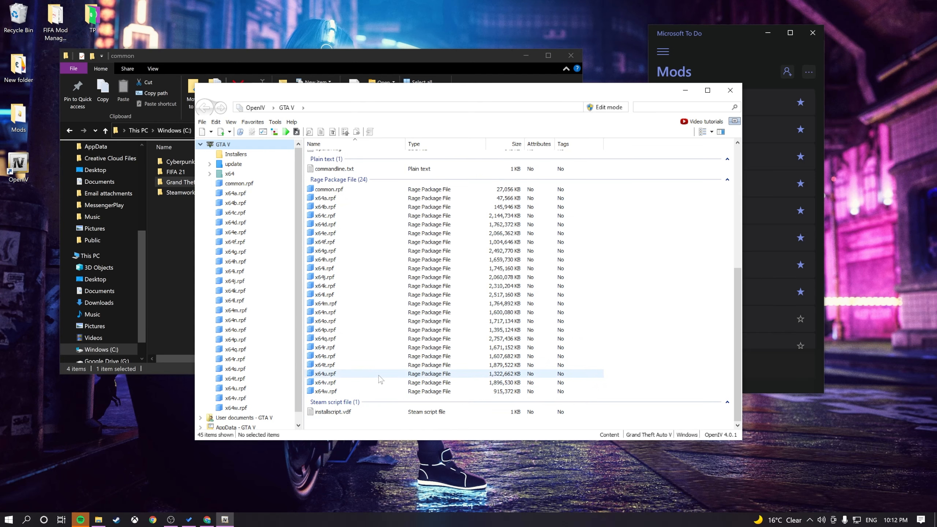
# Open the x64q.rpf archive and dismiss the Edit mode tip so that it is not shown again.
pyautogui.doubleClick(378, 339)
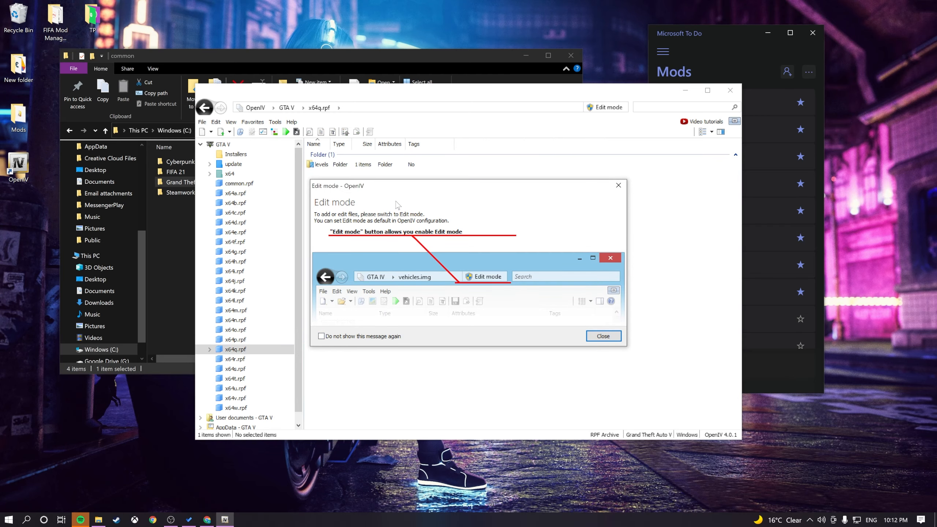
pyautogui.moveTo(405, 185); pyautogui.dragTo(408, 224)
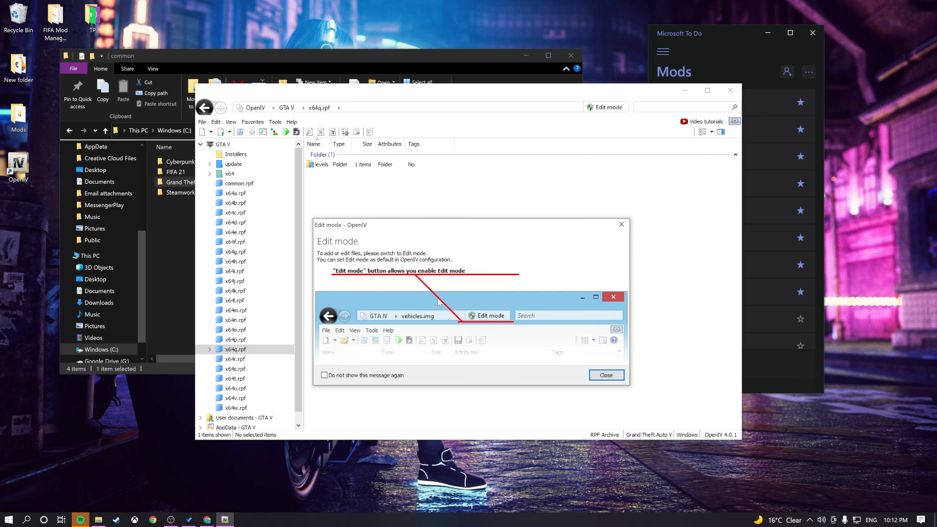
pyautogui.click(324, 375)
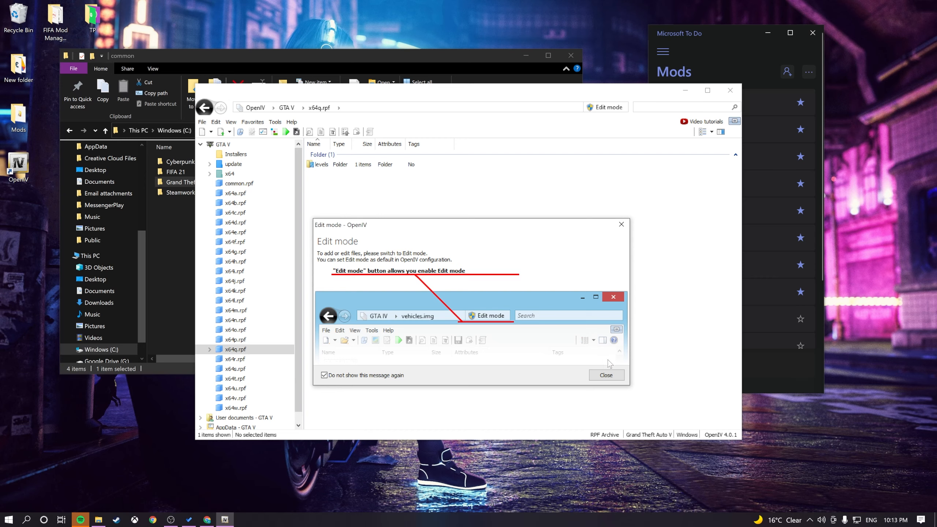
pyautogui.click(606, 375)
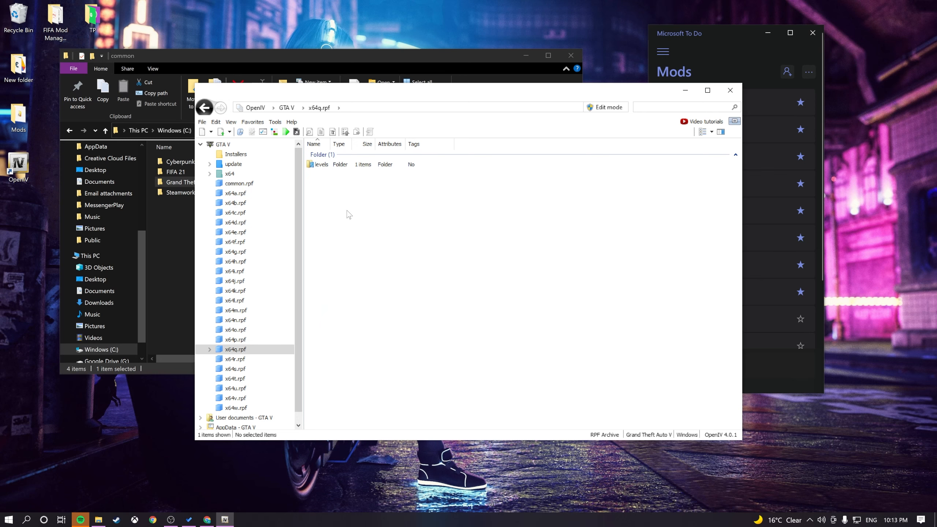
# Enable Edit mode, accept the automatic saving of changes, and return to the GTA V root folder.
pyautogui.click(608, 107)
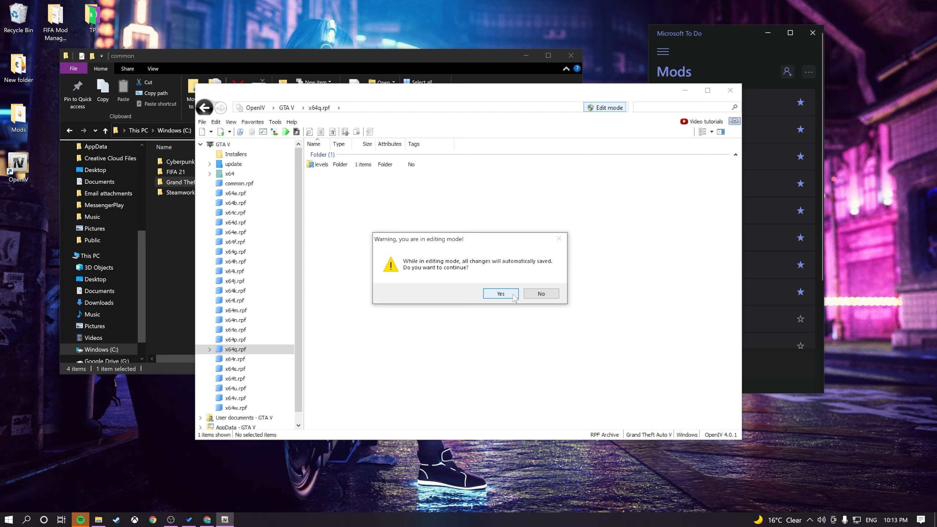
pyautogui.click(500, 293)
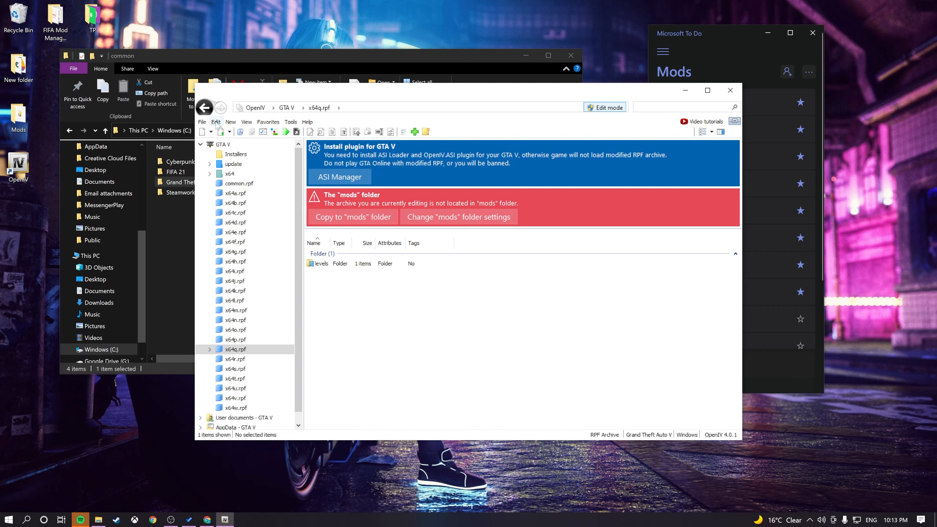
pyautogui.click(207, 109)
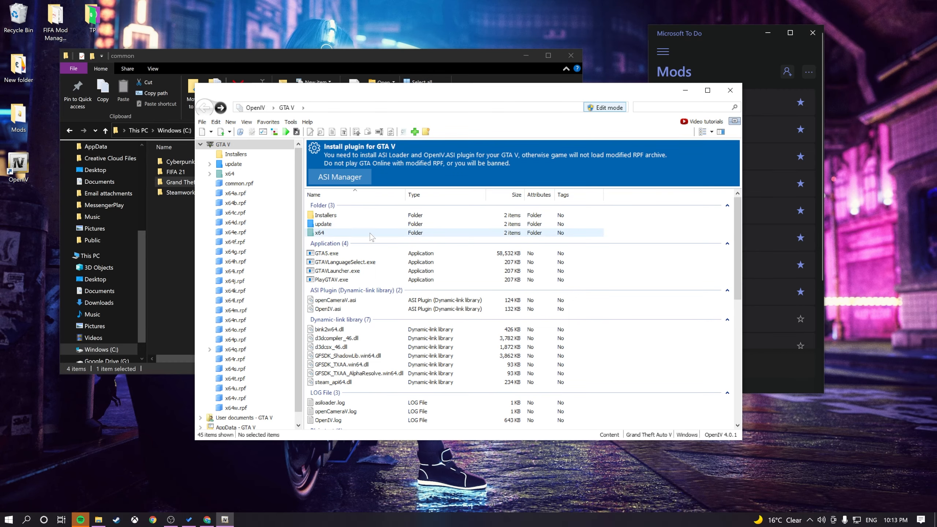
pyautogui.scroll(-5, 372, 236)
pyautogui.scroll(5, 372, 235)
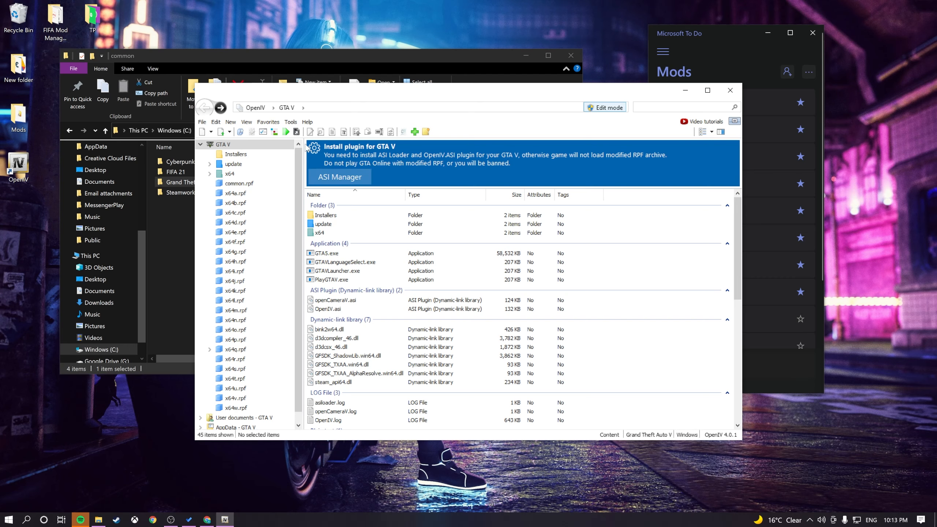
# Install the ASI Loader for GTA V with the ASI Manager and close the manager.
pyautogui.click(262, 132)
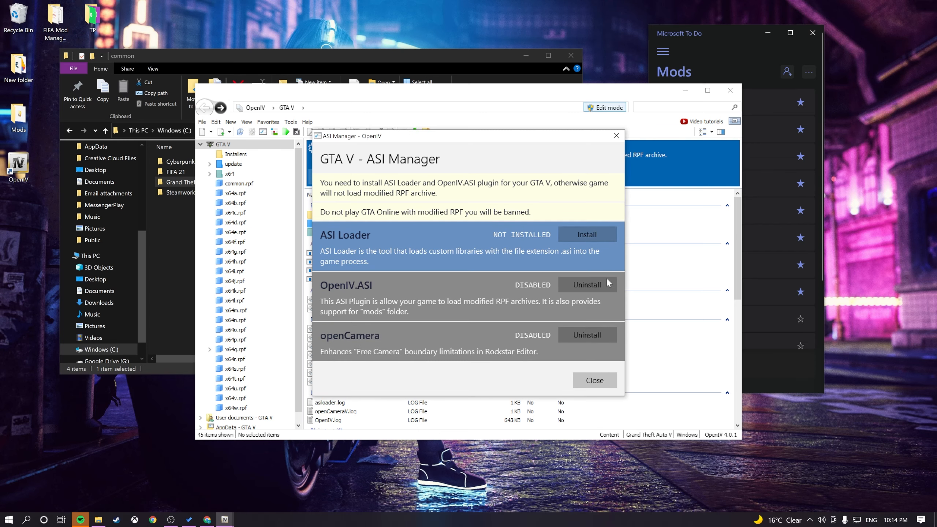
pyautogui.click(586, 235)
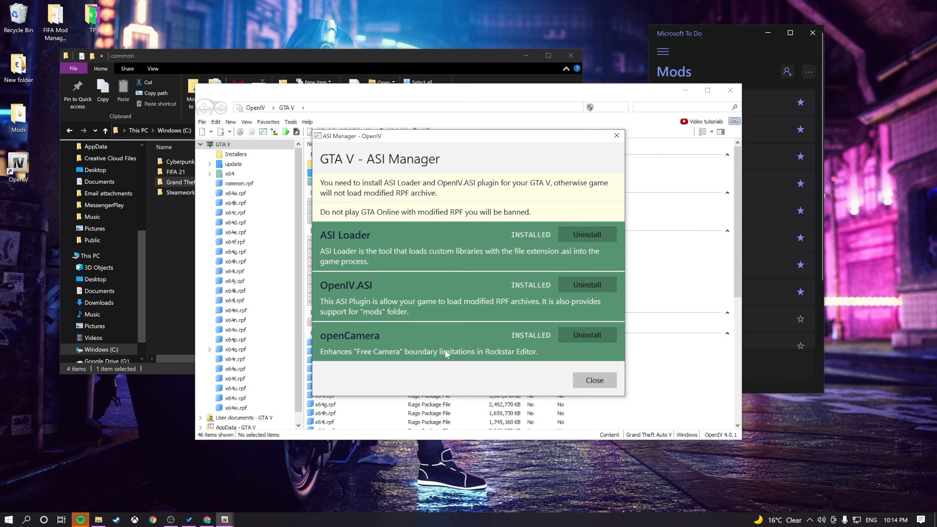
pyautogui.click(591, 382)
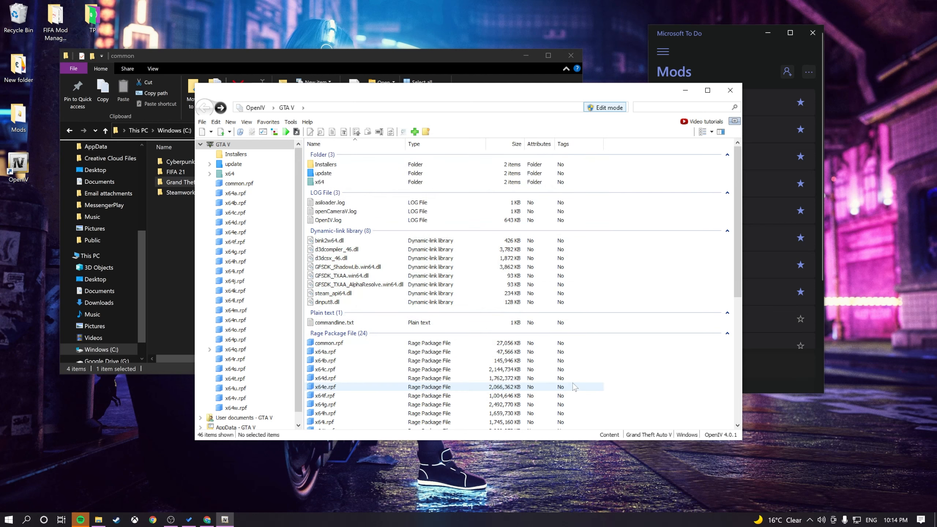
# Open the x64a.rpf archive, copy it to the "mods" folder, and return to the GTA V root folder.
pyautogui.scroll(-9, 678, 247)
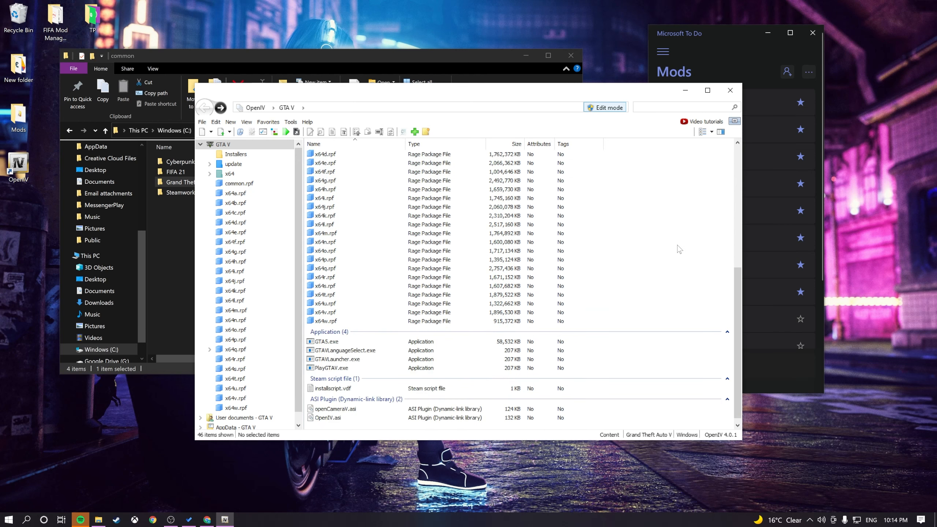
pyautogui.scroll(10, 678, 246)
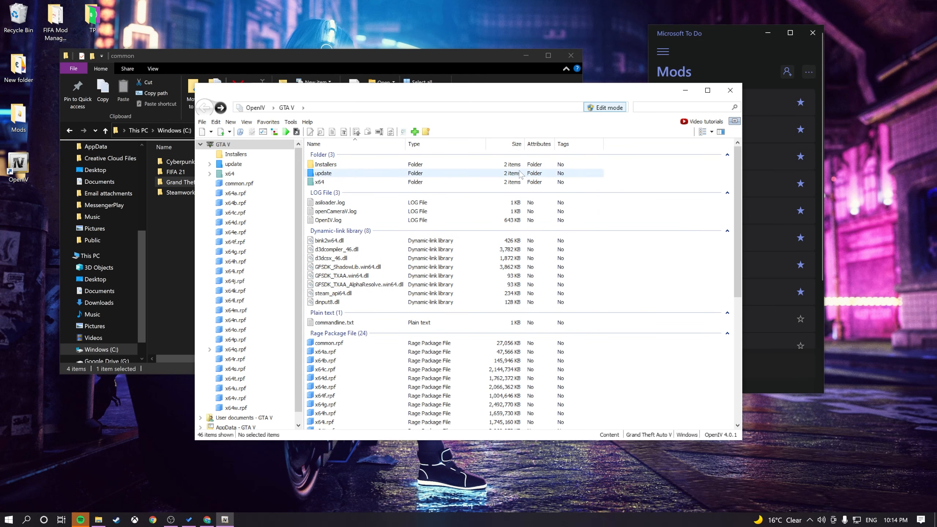
pyautogui.click(331, 353)
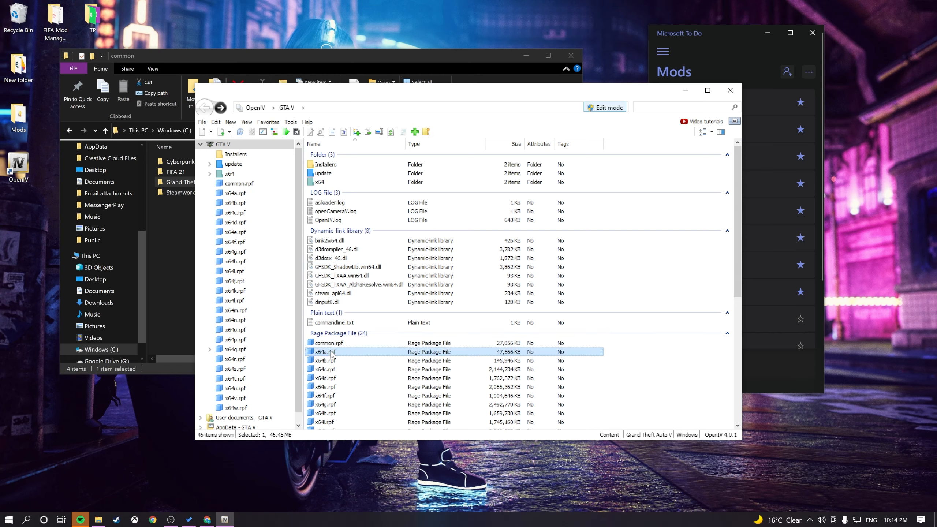
pyautogui.doubleClick(331, 354)
pyautogui.click(353, 169)
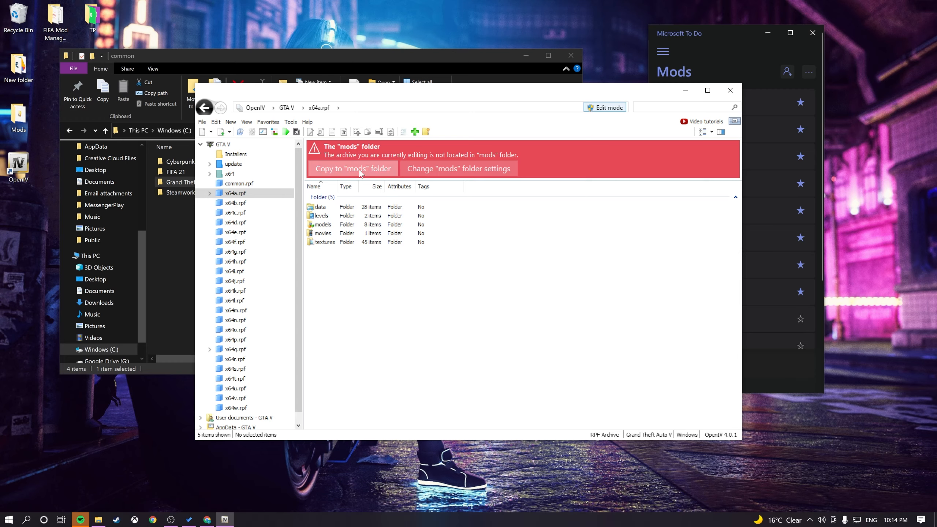
pyautogui.moveTo(299, 226); pyautogui.dragTo(292, 162)
pyautogui.click(228, 145)
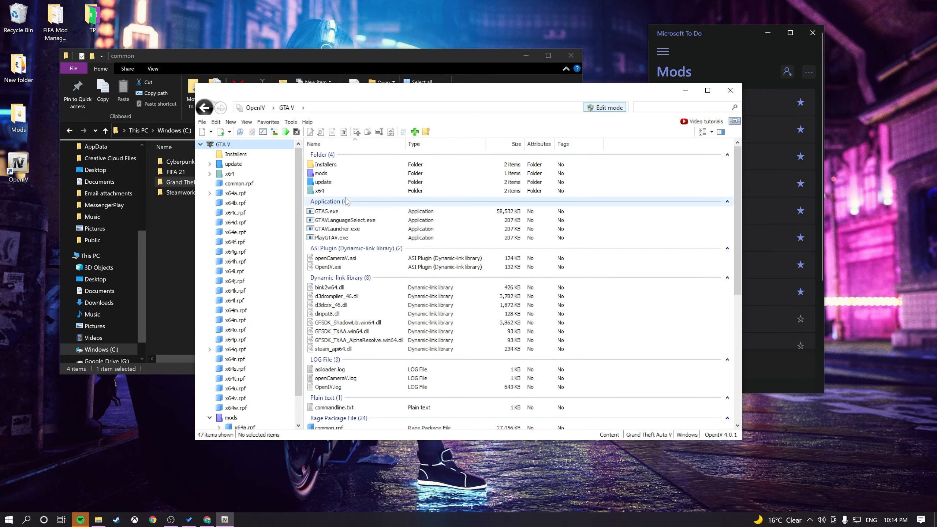
# Examine the copied x64a.rpf archive inside the mods folder, down to its levels\gta5 folder.
pyautogui.doubleClick(321, 174)
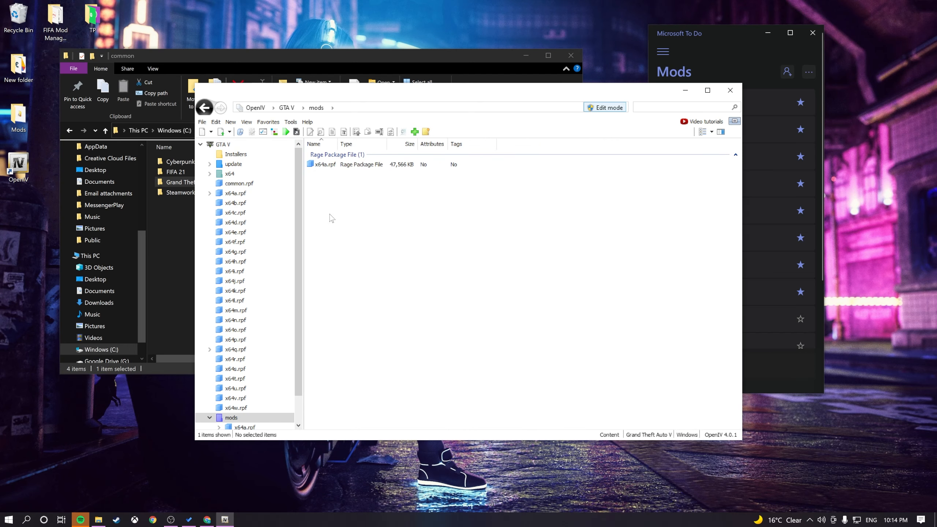
pyautogui.click(332, 164)
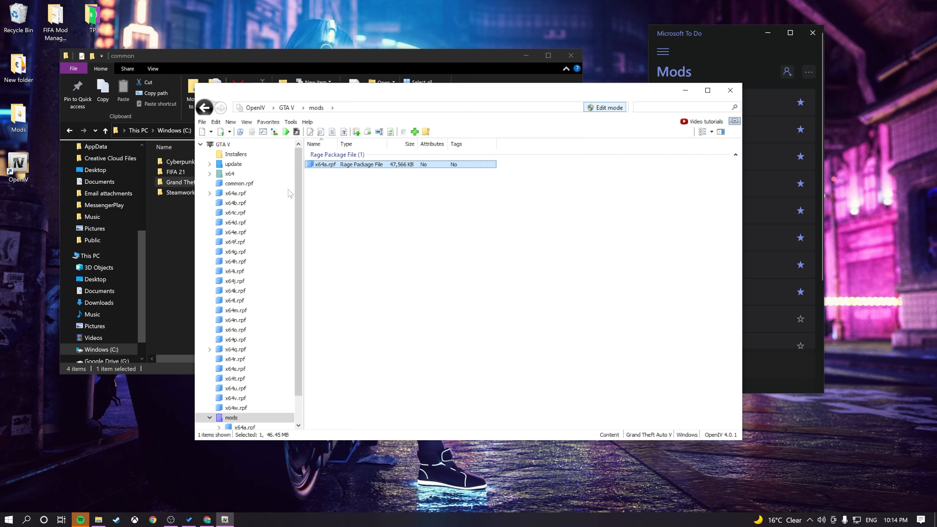
pyautogui.doubleClick(331, 167)
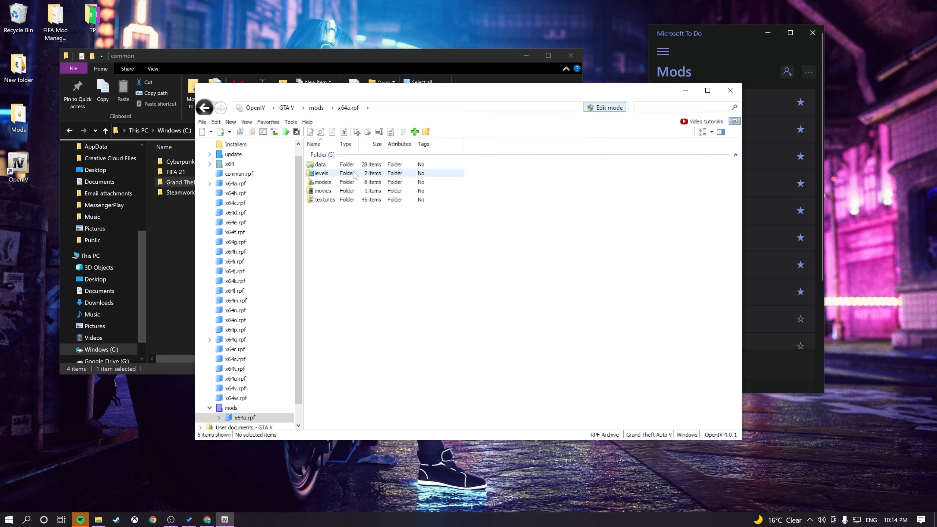
pyautogui.doubleClick(356, 174)
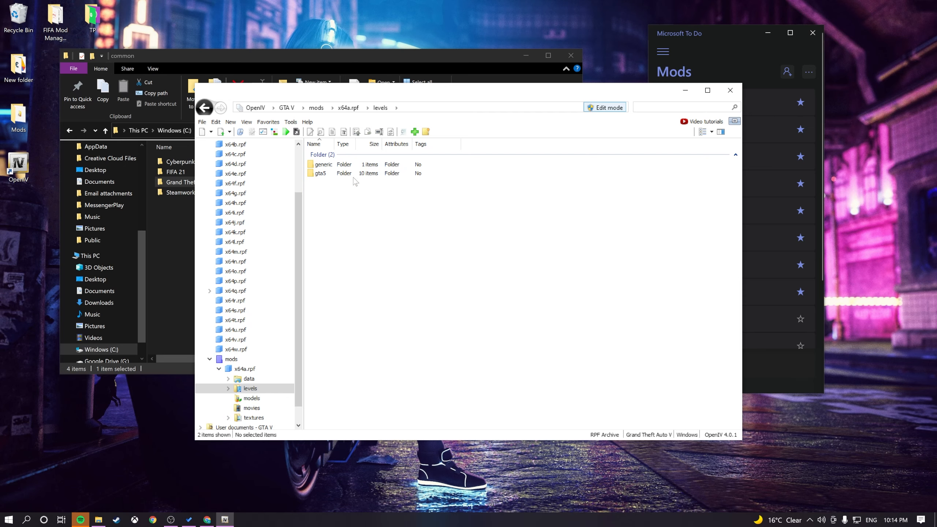
pyautogui.doubleClick(356, 173)
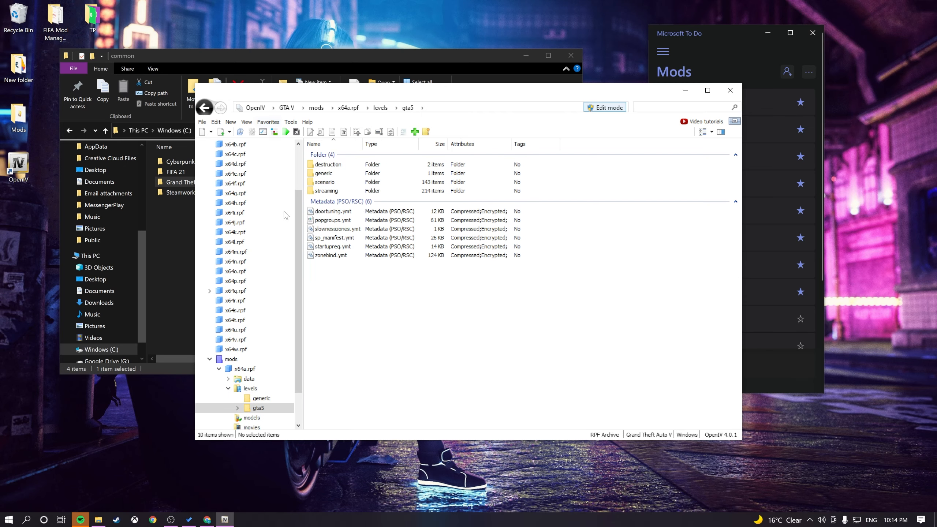
# Go back to the GTA V root folder and look through its files and rpf archives.
pyautogui.scroll(2, 292, 173)
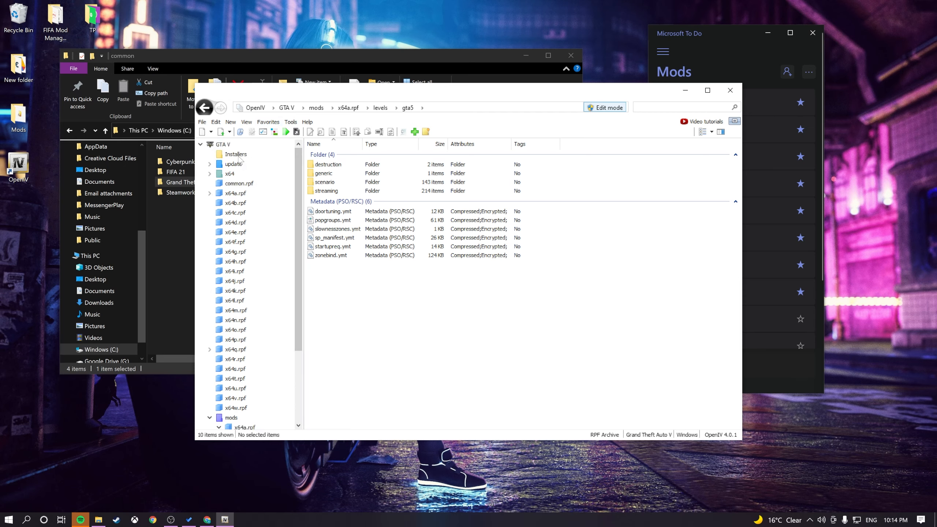
pyautogui.click(203, 109)
pyautogui.click(203, 108)
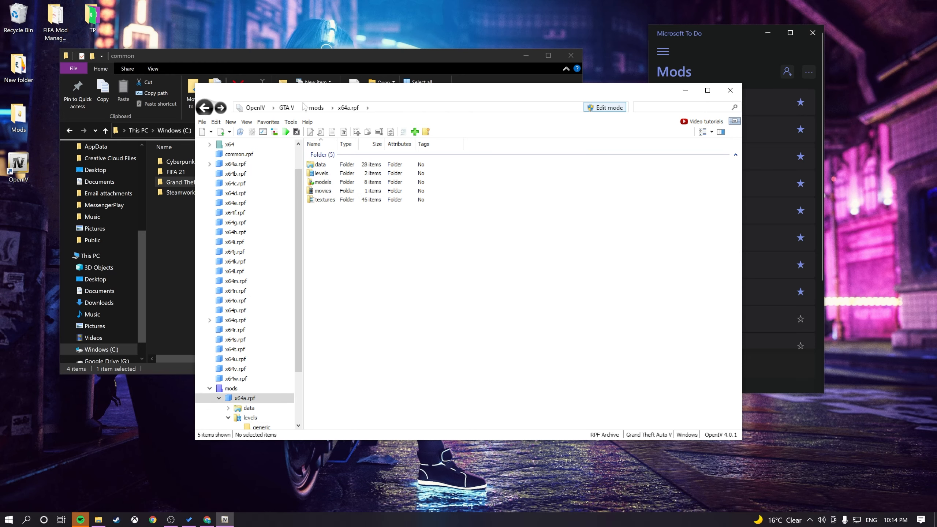
pyautogui.click(287, 108)
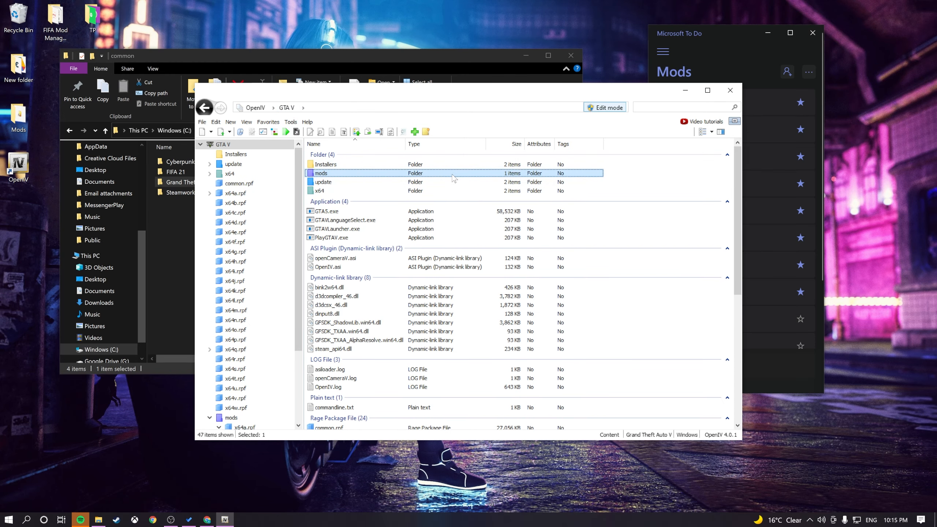
pyautogui.scroll(-3, 479, 231)
pyautogui.scroll(-6, 480, 230)
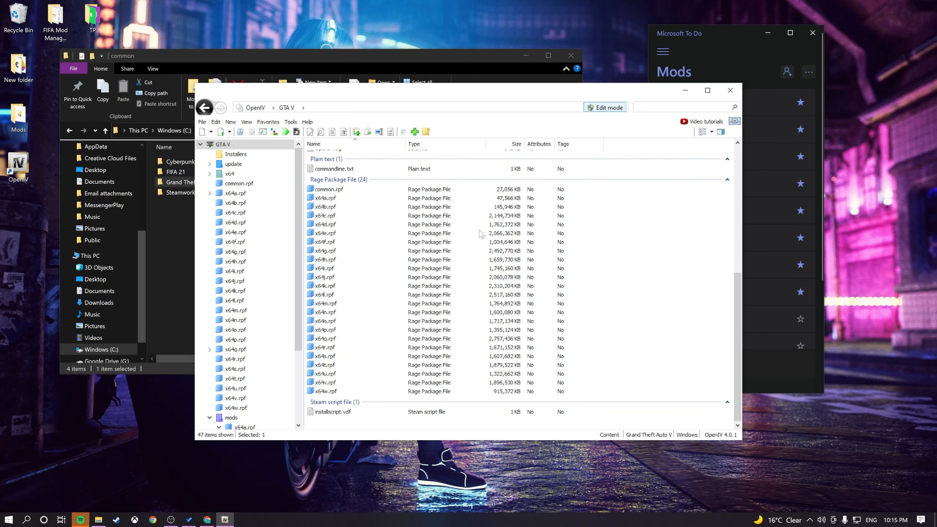
pyautogui.scroll(4, 491, 229)
pyautogui.scroll(4, 491, 229)
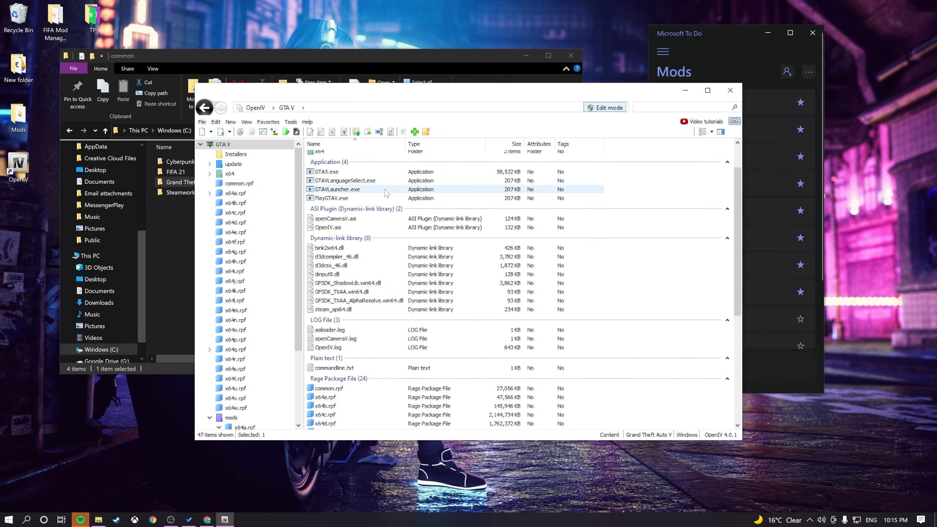
# Return to the start of the GTA V root folder listing and close the OpenIV window.
pyautogui.scroll(2, 373, 189)
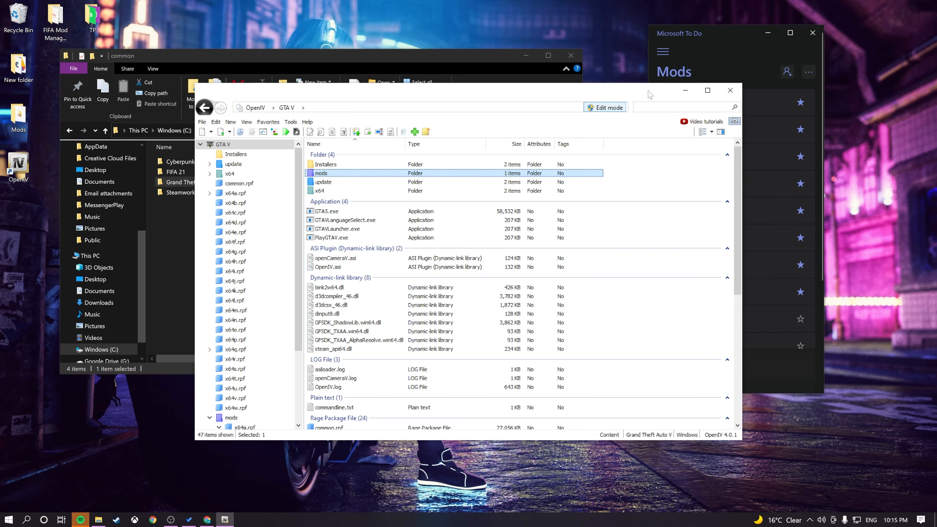
pyautogui.moveTo(648, 90); pyautogui.dragTo(636, 88)
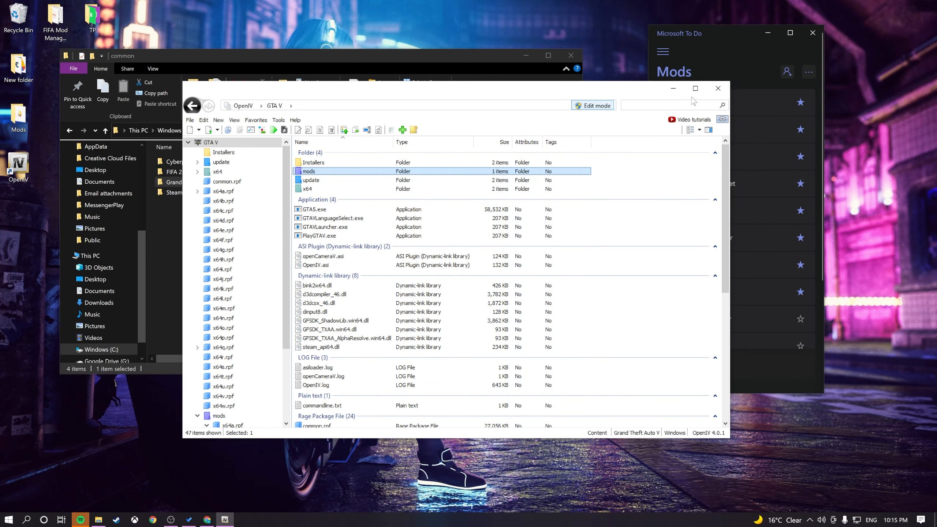
pyautogui.click(716, 89)
pyautogui.click(716, 89)
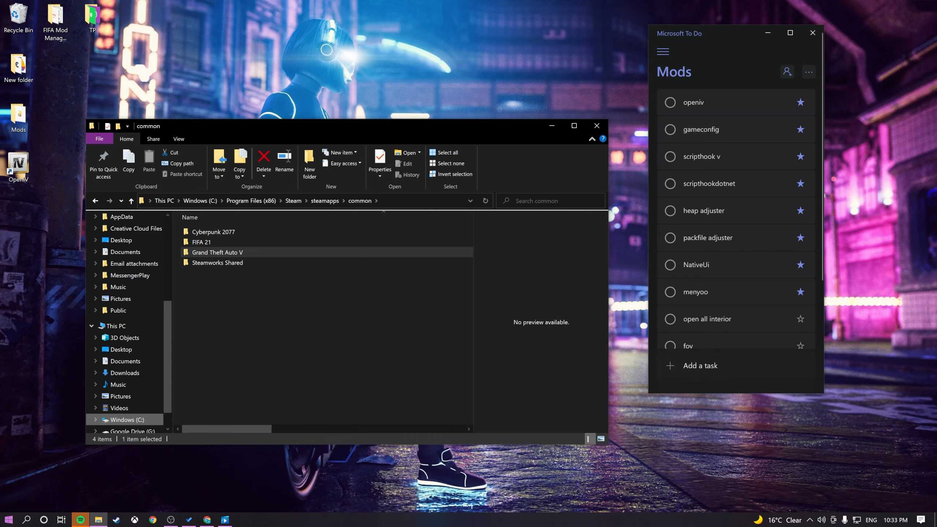
# Switch to Chrome and examine the Gameconfig mod page's description for its required downloads and installation path, then minimize the browser.
pyautogui.click(207, 520)
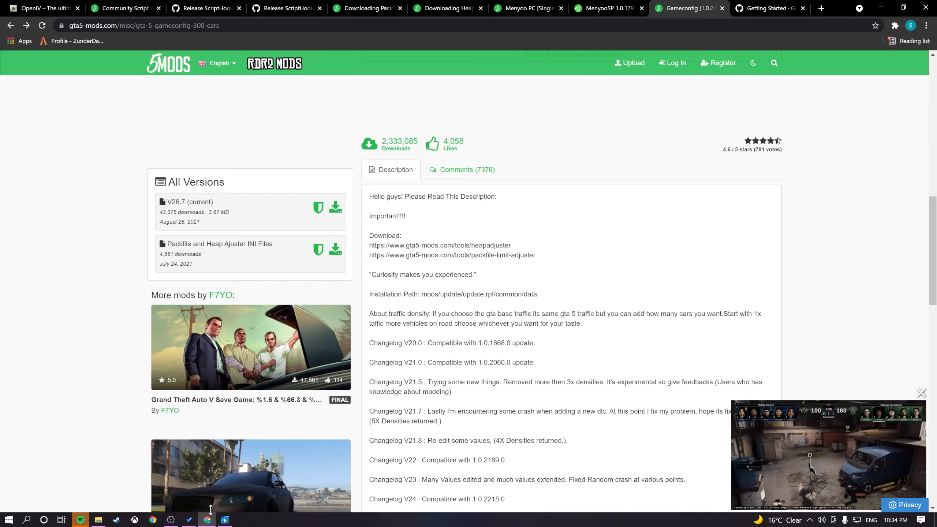
pyautogui.scroll(5, 654, 78)
pyautogui.scroll(8, 425, 133)
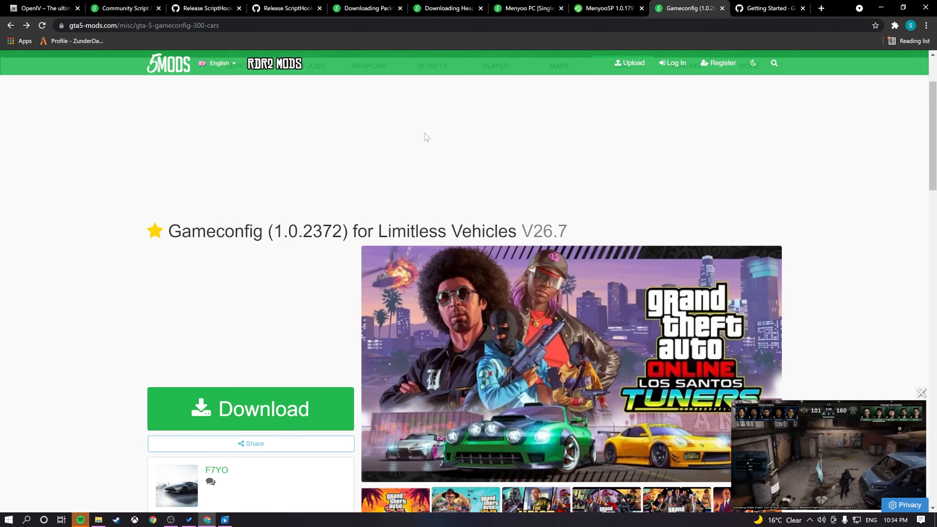
pyautogui.scroll(-8, 376, 205)
pyautogui.scroll(-4, 410, 211)
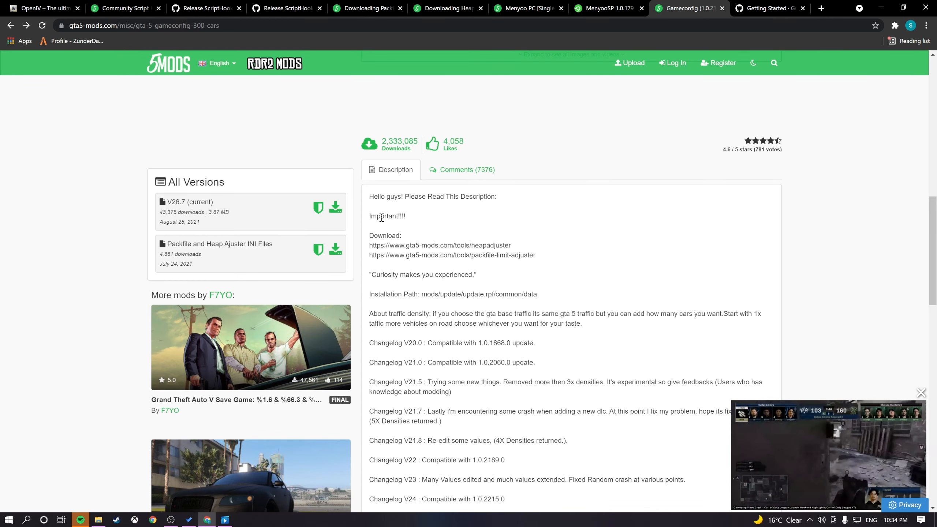
pyautogui.moveTo(381, 217); pyautogui.dragTo(406, 217)
pyautogui.moveTo(469, 245); pyautogui.dragTo(538, 251)
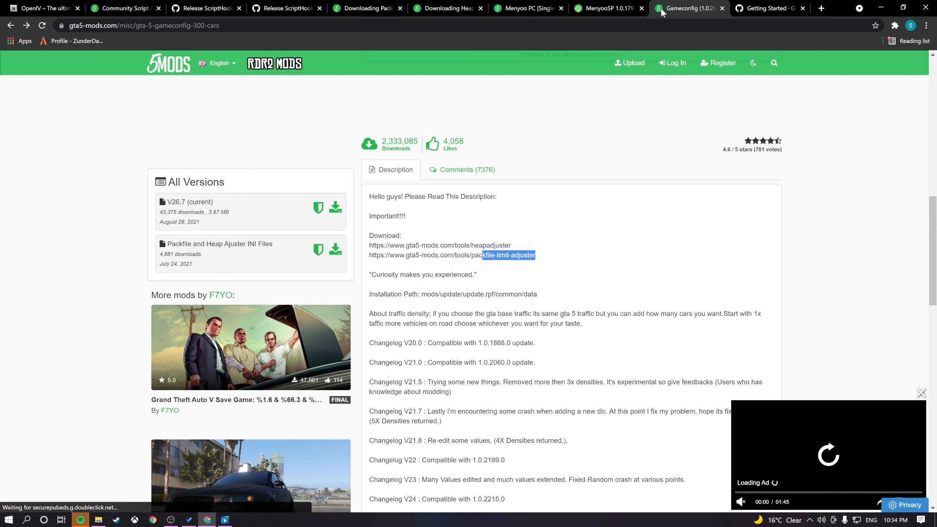
pyautogui.click(880, 7)
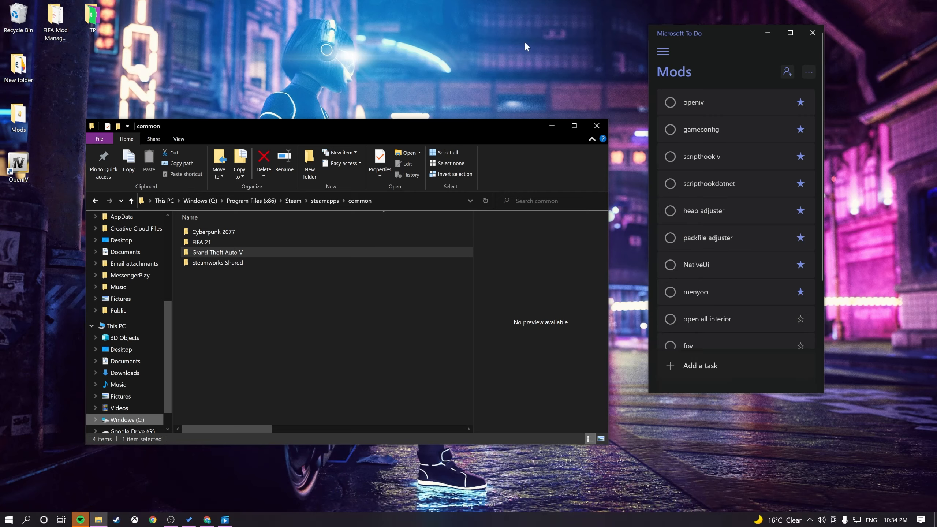
# Copy HeapAdjuster.asi and HeapAdjuster.ini from the 225d5d-HeapAdjuster-ini folder in the desktop Mods folder into the Grand Theft Auto V folder.
pyautogui.doubleClick(10, 126)
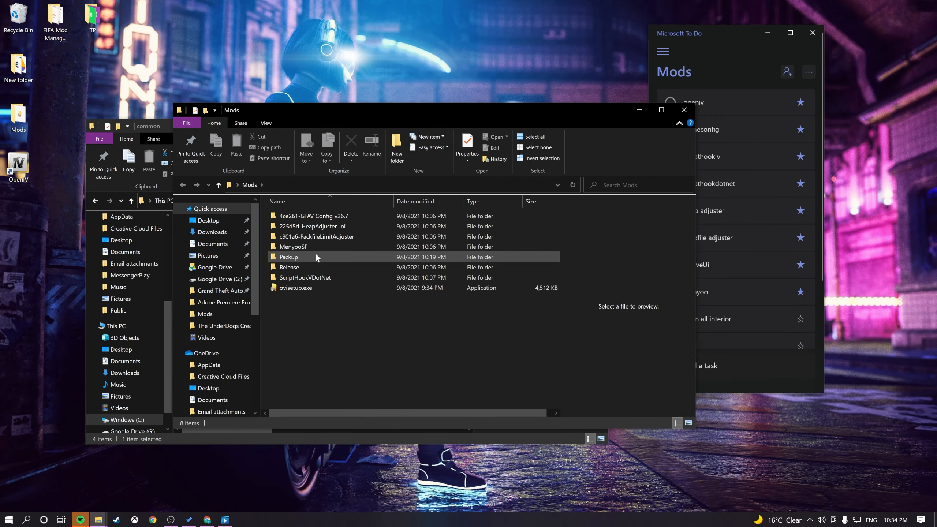
pyautogui.doubleClick(338, 227)
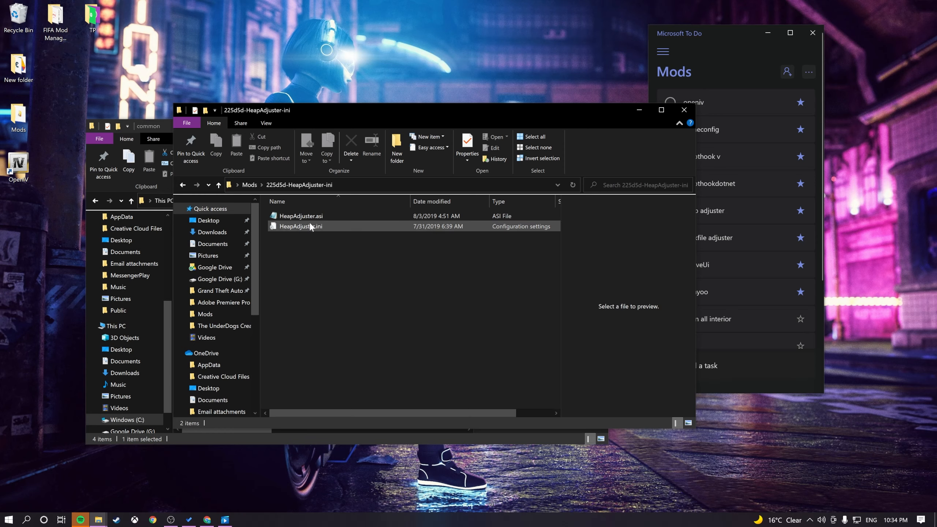
pyautogui.moveTo(303, 241); pyautogui.dragTo(305, 218)
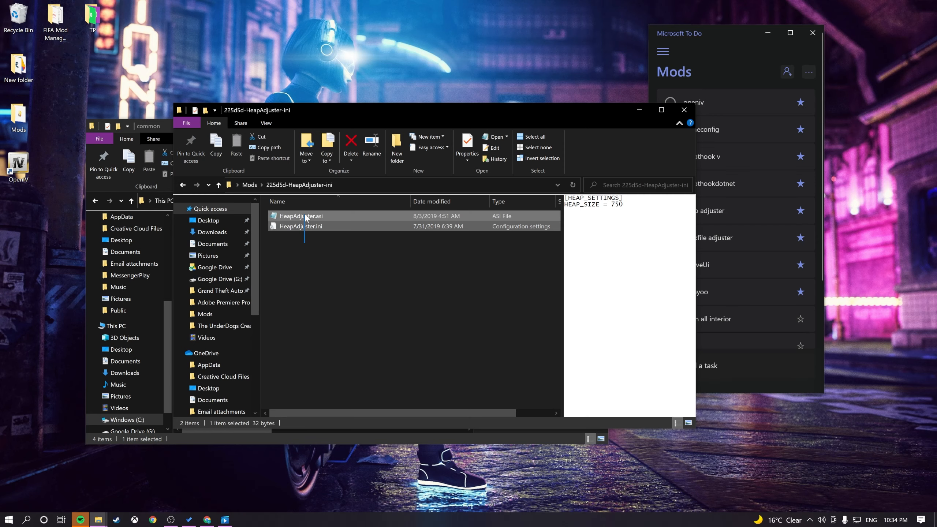
pyautogui.click(351, 307)
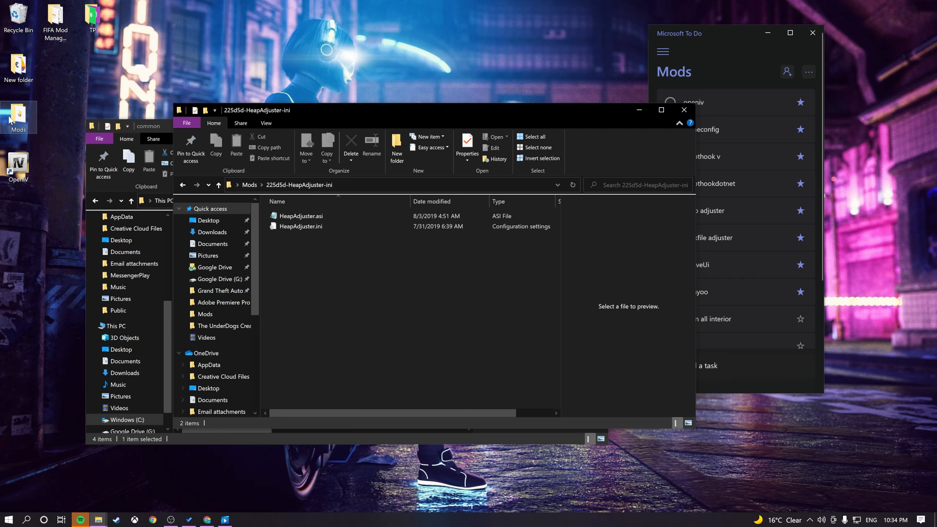
pyautogui.click(166, 121)
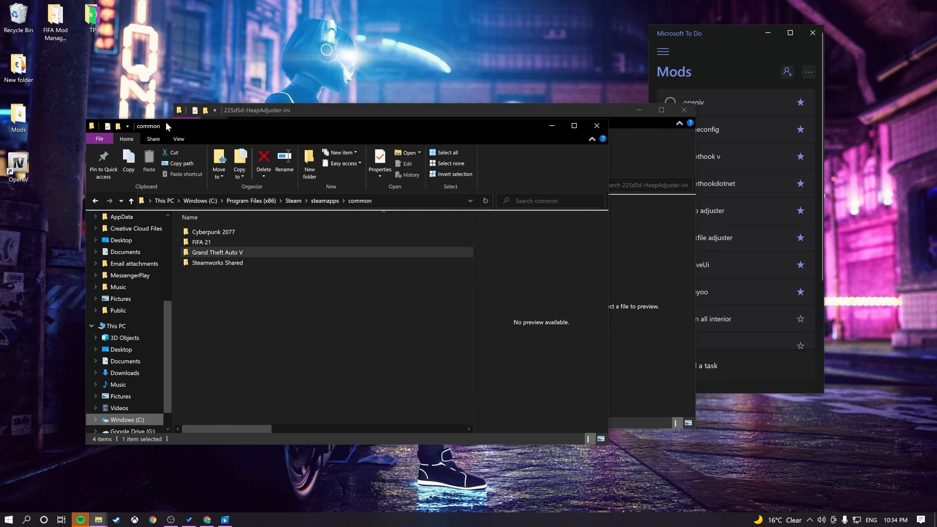
pyautogui.doubleClick(236, 253)
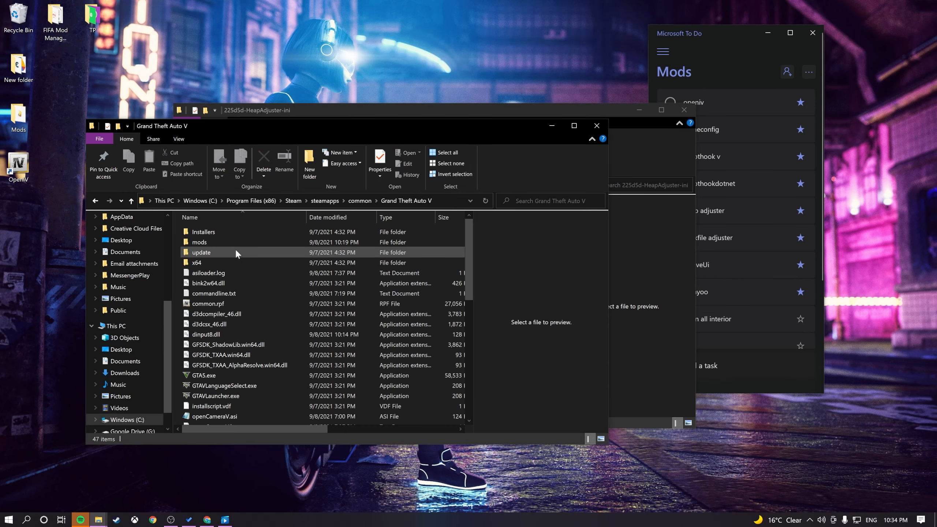
pyautogui.click(650, 244)
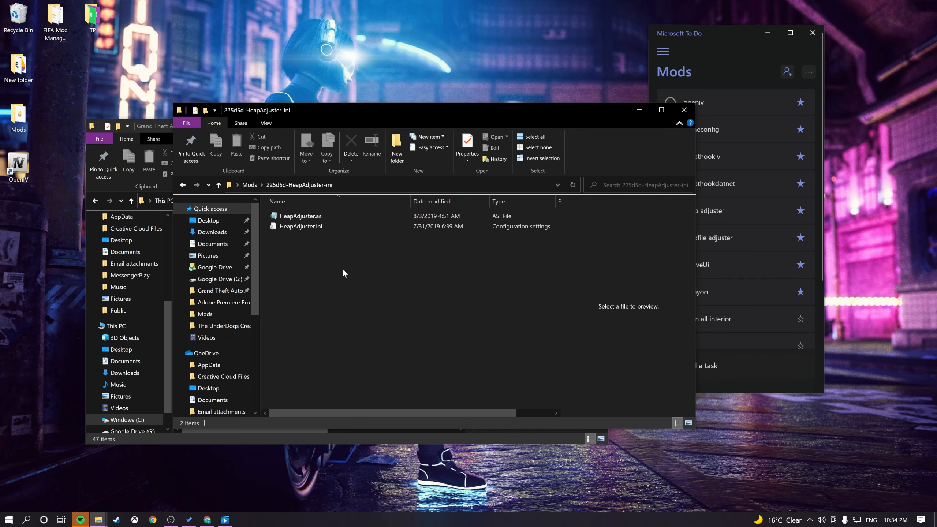
pyautogui.moveTo(304, 261); pyautogui.dragTo(309, 199)
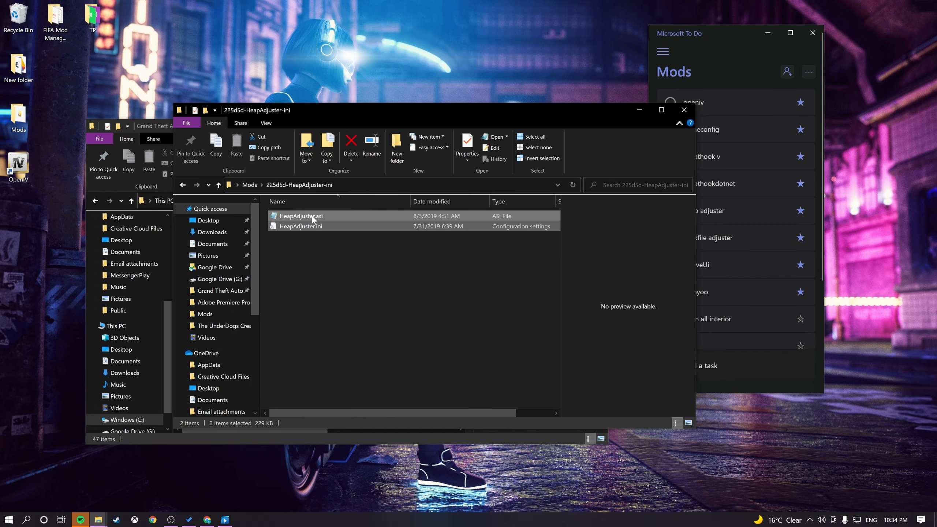
pyautogui.rightClick(312, 218)
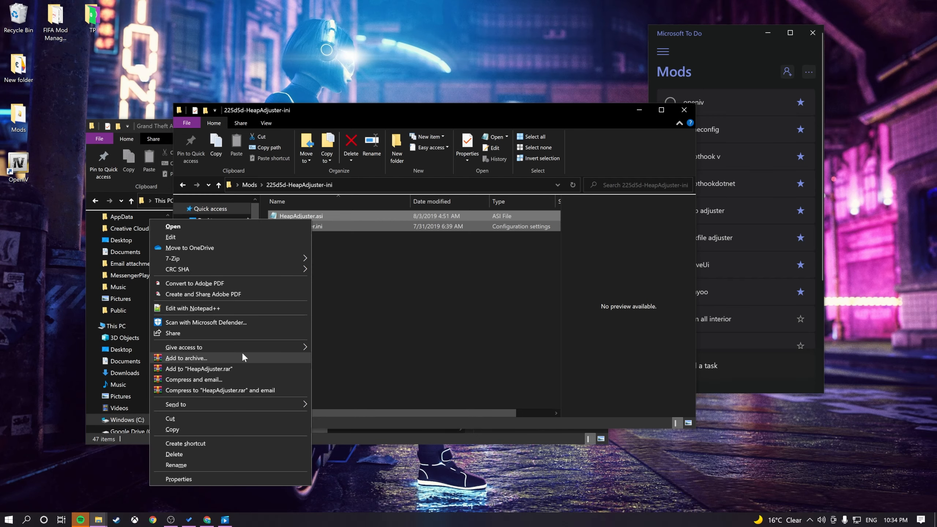
pyautogui.click(228, 430)
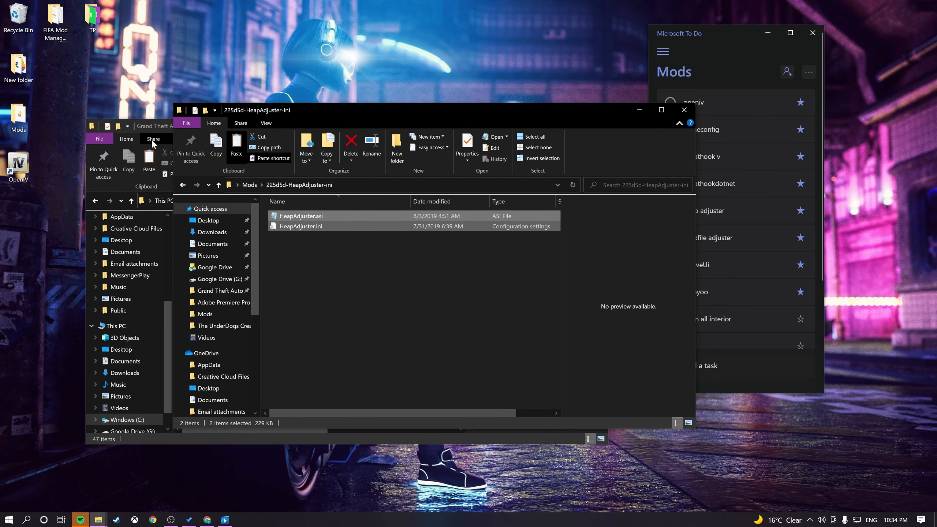
pyautogui.click(120, 142)
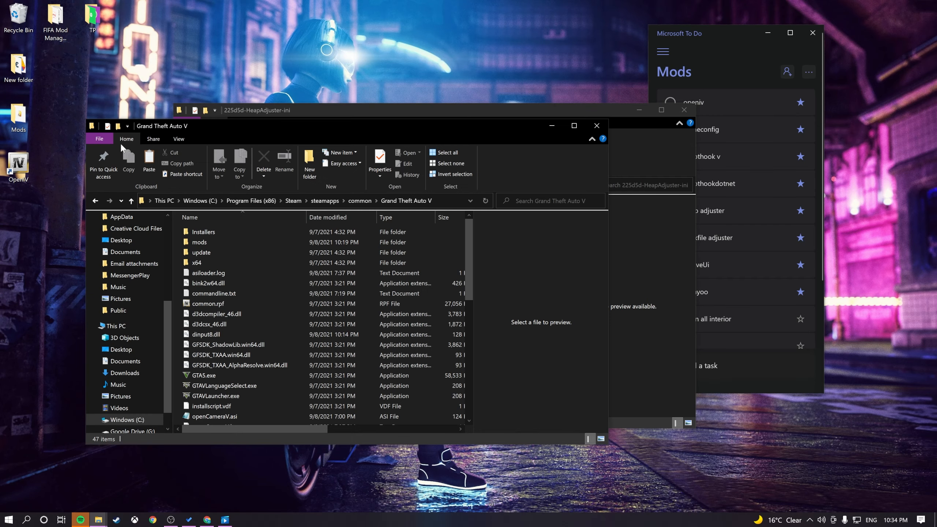
pyautogui.click(149, 159)
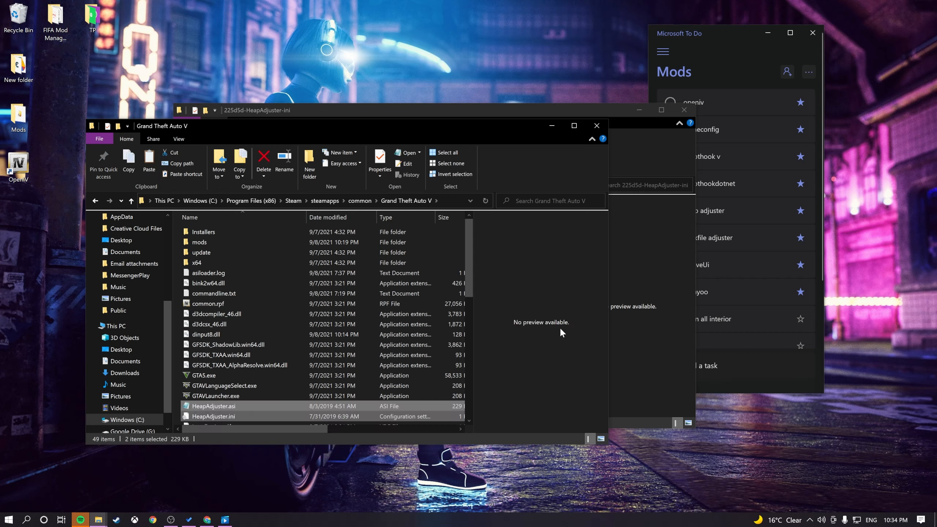
# Set HEAP_SIZE to 2000 in the game folder's HeapAdjuster.ini, then save and close the file.
pyautogui.doubleClick(237, 414)
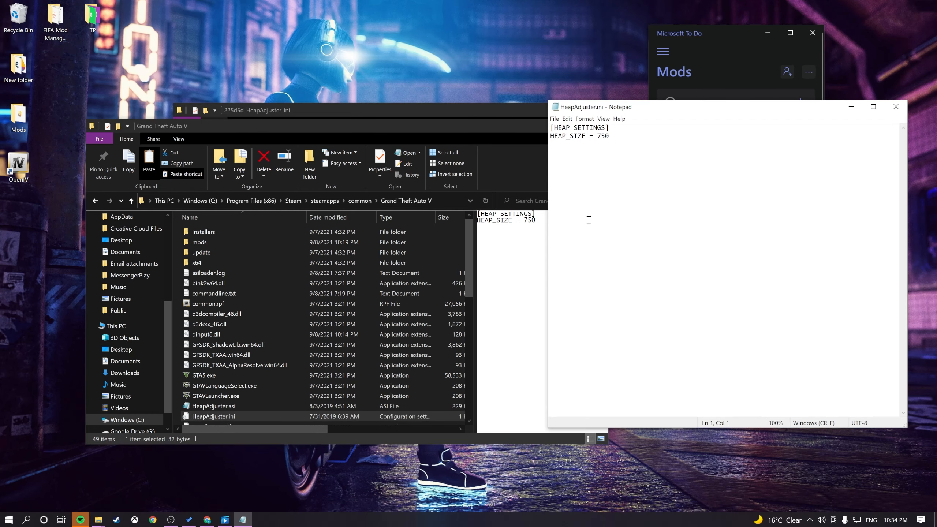
pyautogui.doubleClick(604, 137)
pyautogui.write('2000')
pyautogui.hotkey('ctrl', 's')
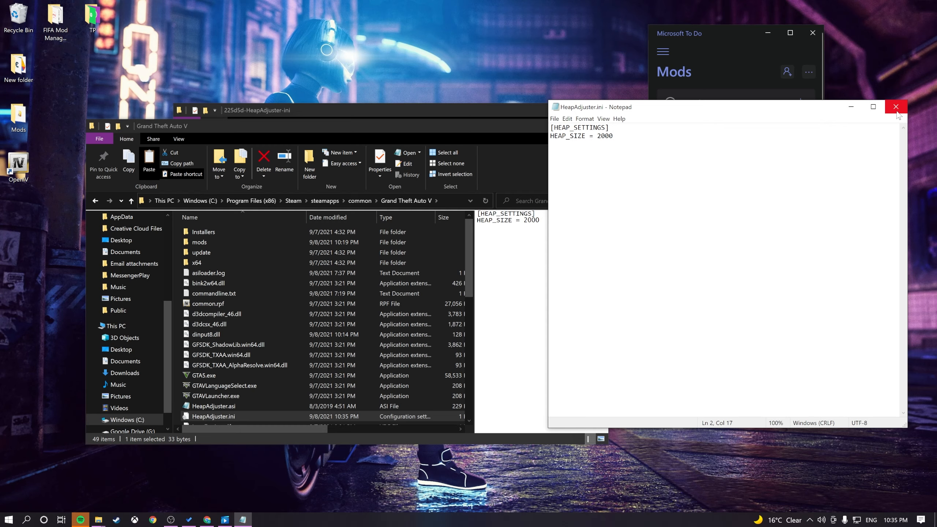
pyautogui.click(896, 107)
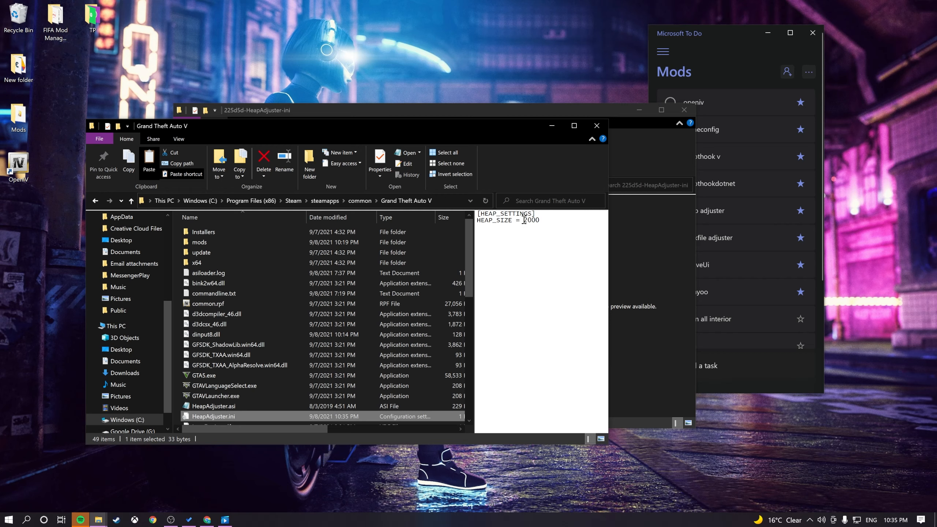
pyautogui.click(524, 220)
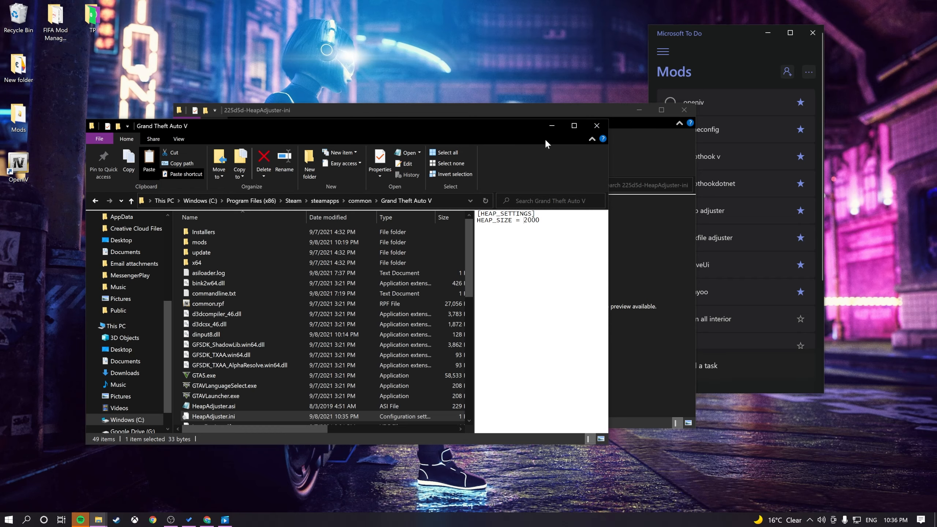
# Copy PackfileLimitAdjuster.asi and PackfileLimitAdjuster.ini from the c901a6-PackfileLimitAdjuster mod folder into the Grand Theft Auto V folder and return to the mod folder.
pyautogui.click(553, 126)
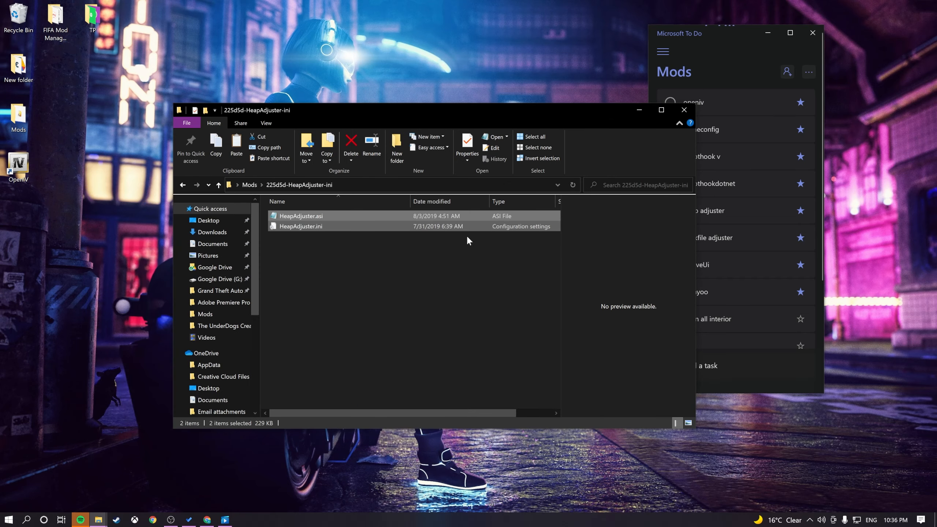
pyautogui.click(407, 282)
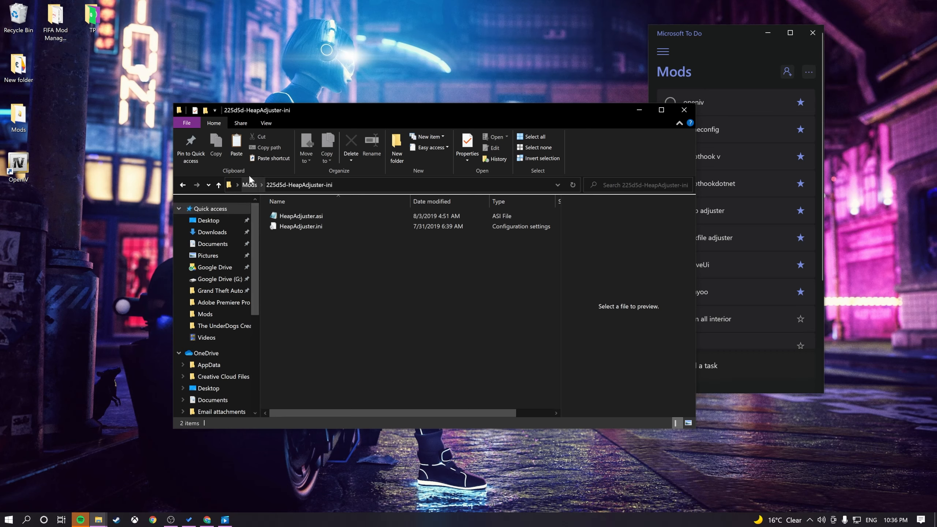
pyautogui.click(250, 185)
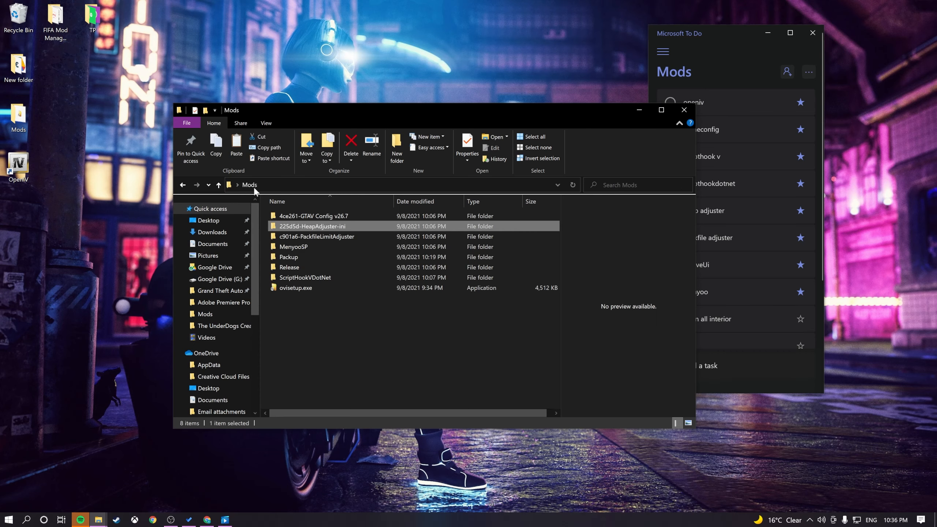
pyautogui.doubleClick(325, 236)
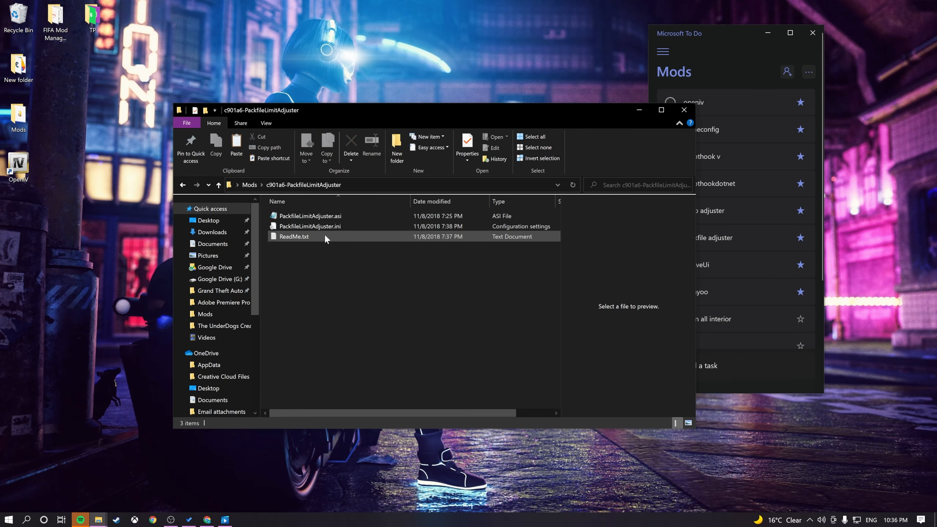
pyautogui.click(339, 229)
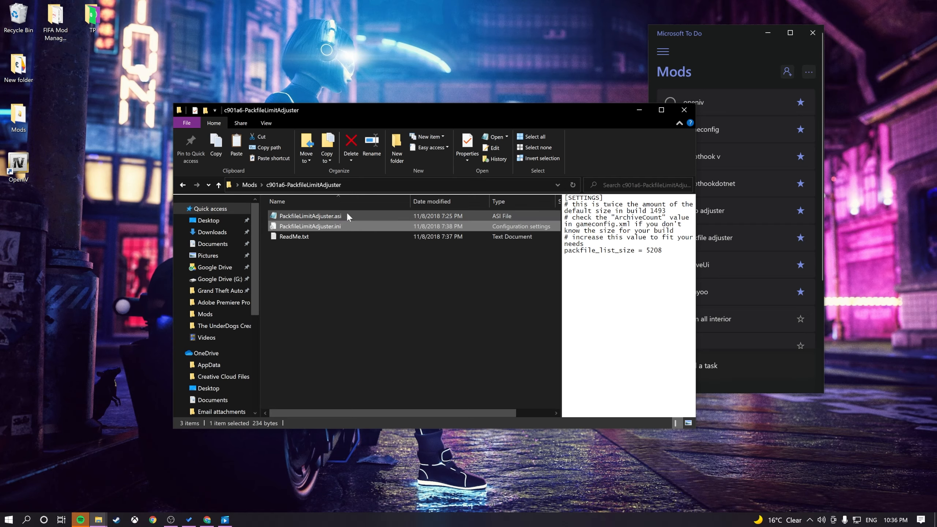
pyautogui.keyDown('ctrl'); pyautogui.click(347, 215); pyautogui.keyUp('ctrl')
pyautogui.rightClick(341, 226)
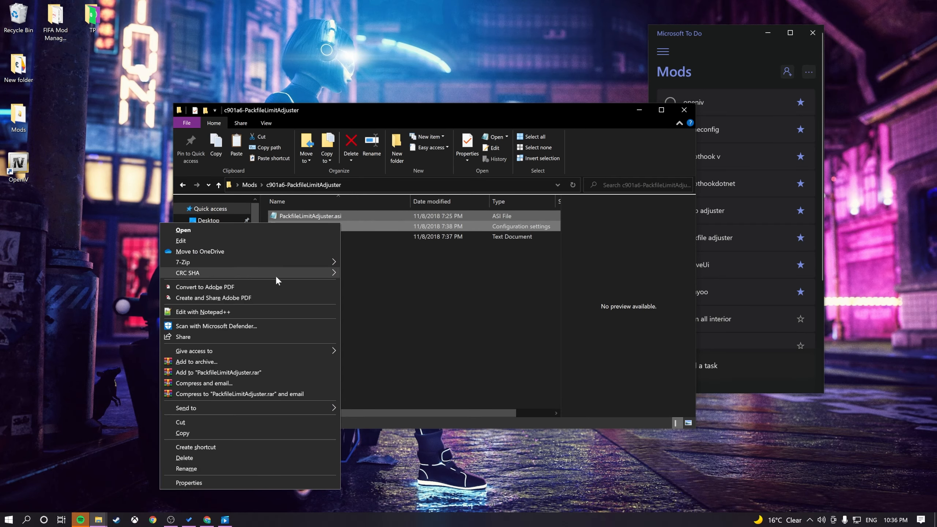
pyautogui.click(252, 433)
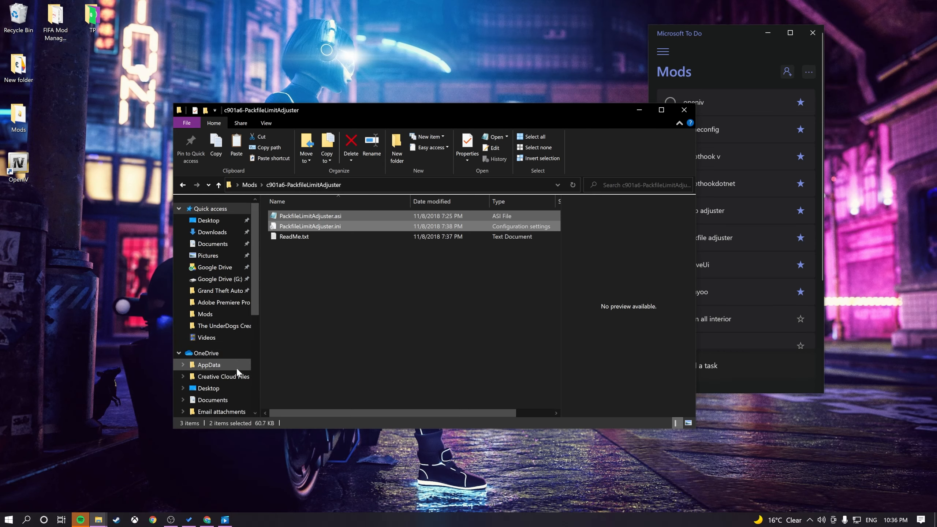
pyautogui.hotkey('alt', 'Tab')
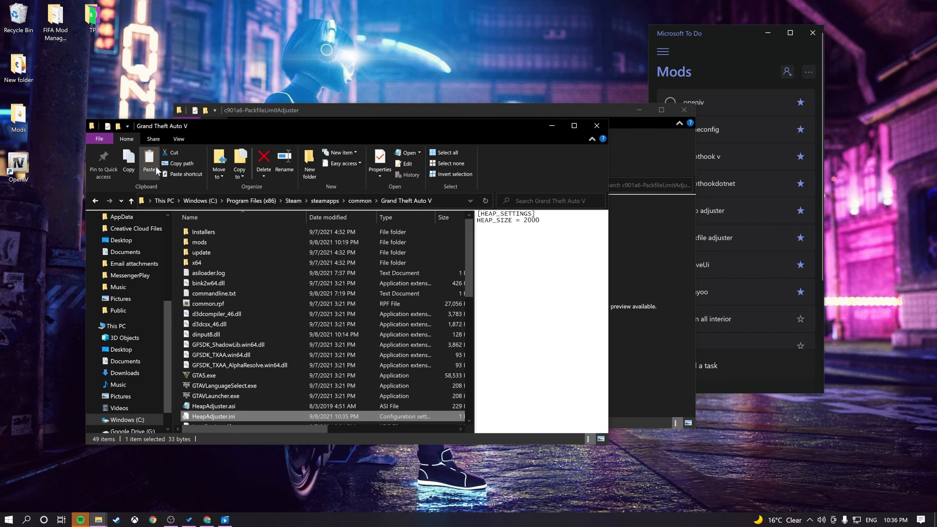
pyautogui.click(148, 162)
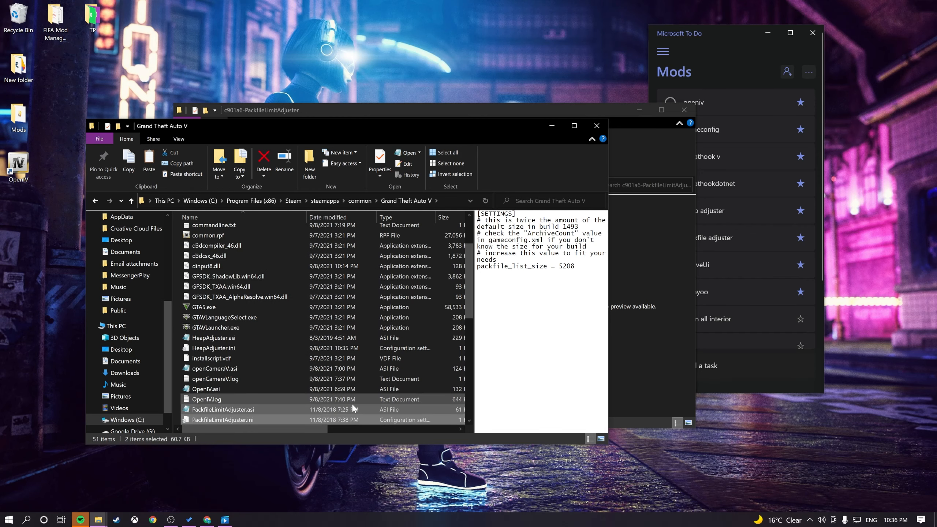
pyautogui.click(644, 153)
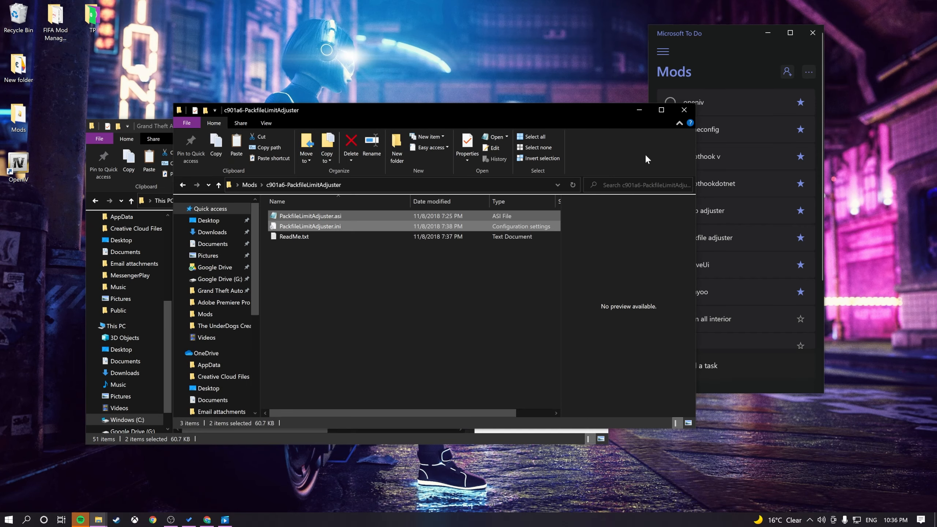
pyautogui.click(484, 269)
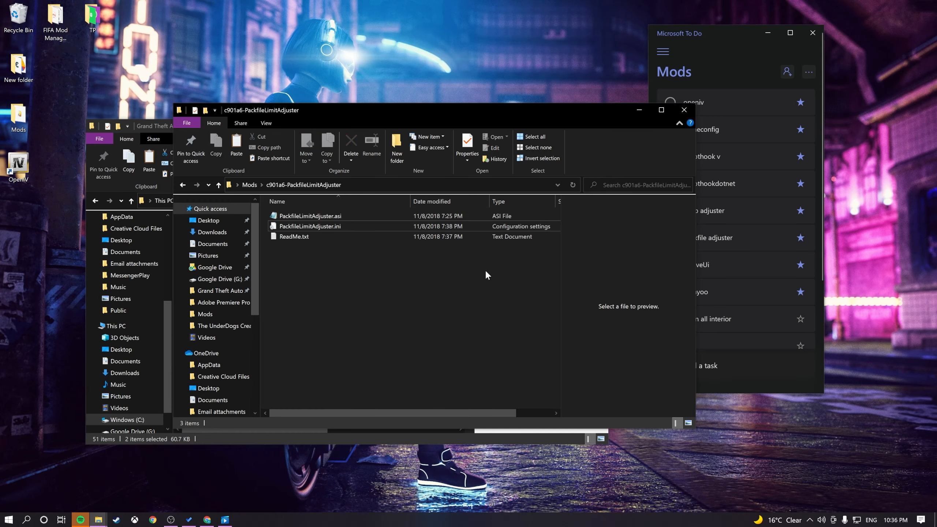
# Minimize the Grand Theft Auto V folder window and go back from the PackfileLimitAdjuster folder to the Mods folder.
pyautogui.click(645, 111)
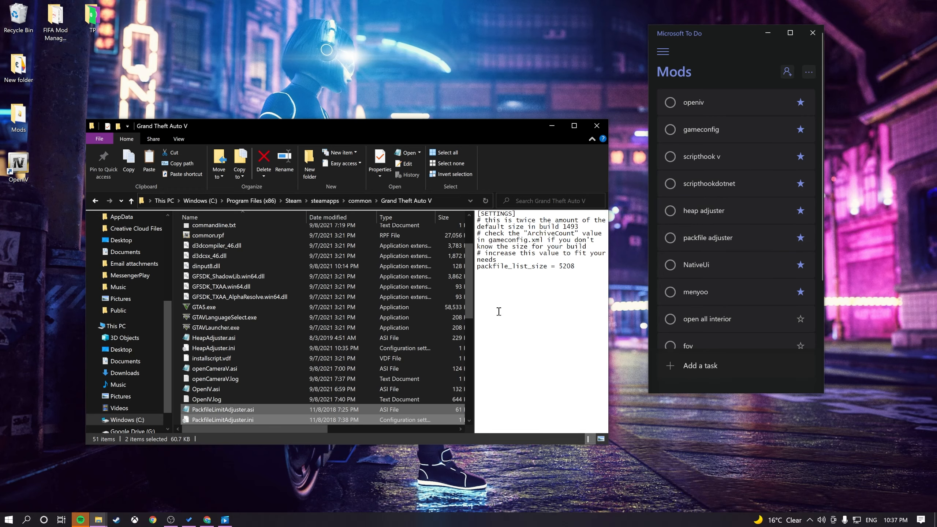
pyautogui.click(557, 127)
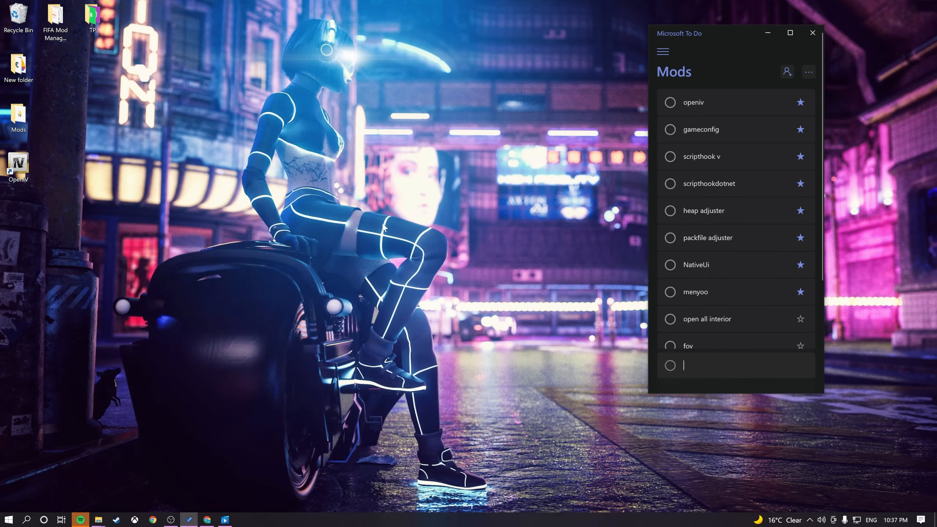
pyautogui.click(98, 520)
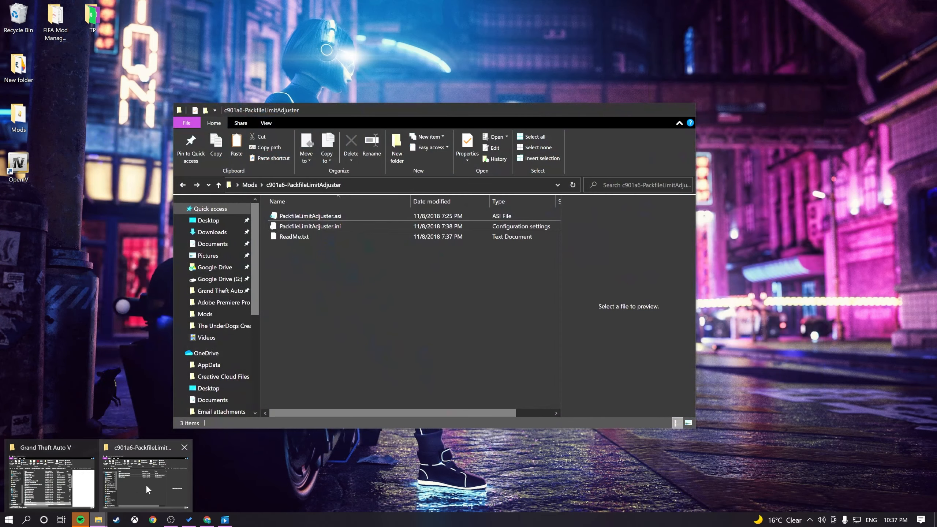
pyautogui.click(146, 485)
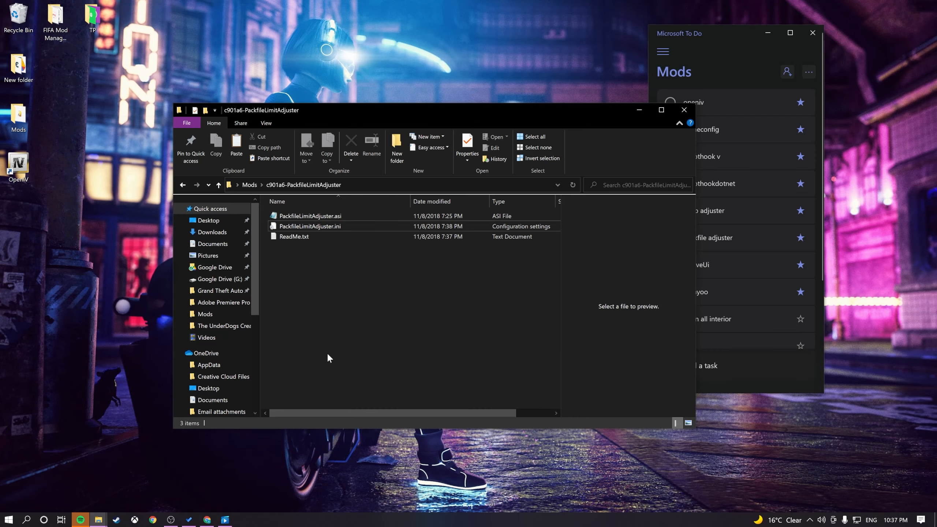
pyautogui.click(249, 185)
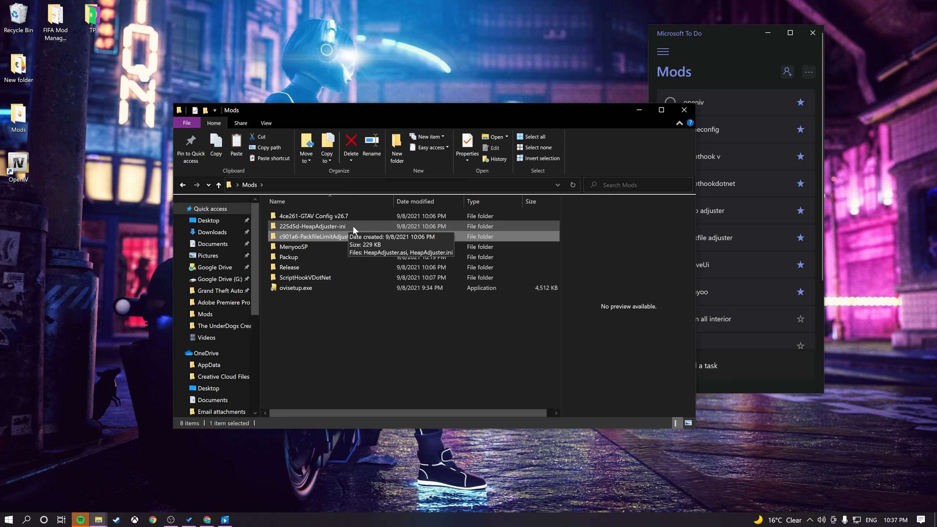
pyautogui.click(349, 328)
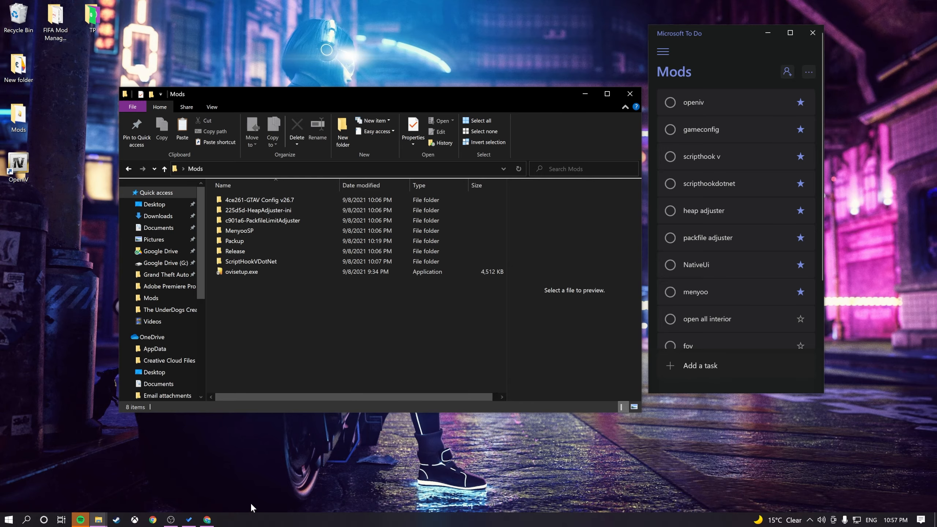
# Switch to Chrome and follow the download link on the Script Hook V + Native Trainer page of gta5-mods.com.
pyautogui.click(207, 520)
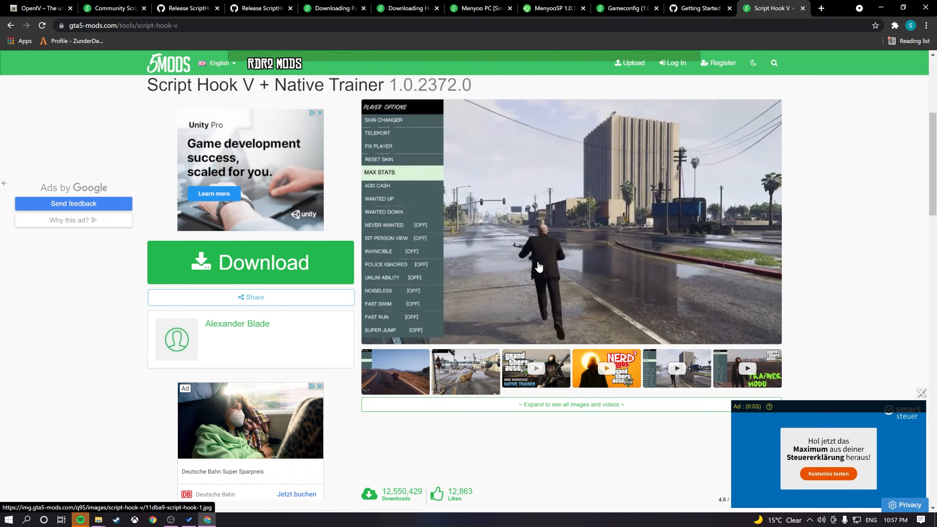
pyautogui.scroll(-1, 554, 287)
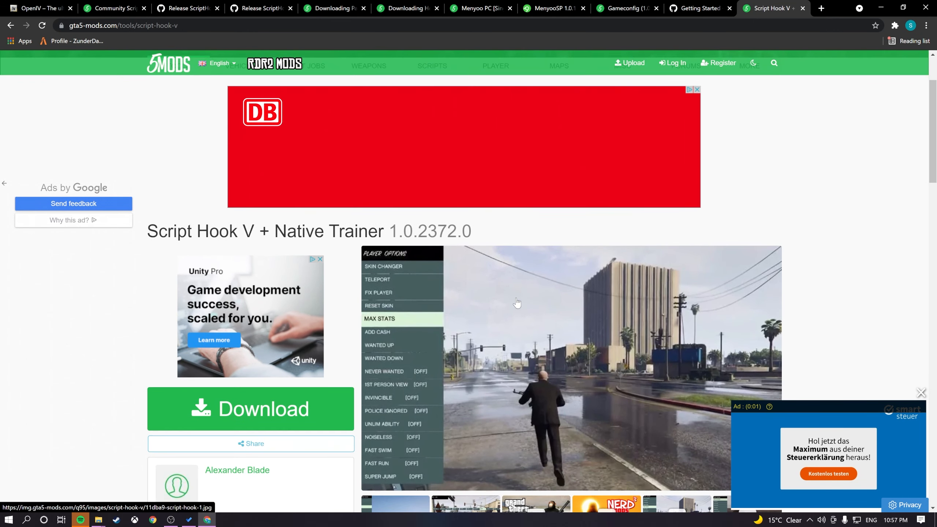
pyautogui.rightClick(309, 230)
pyautogui.press('Escape')
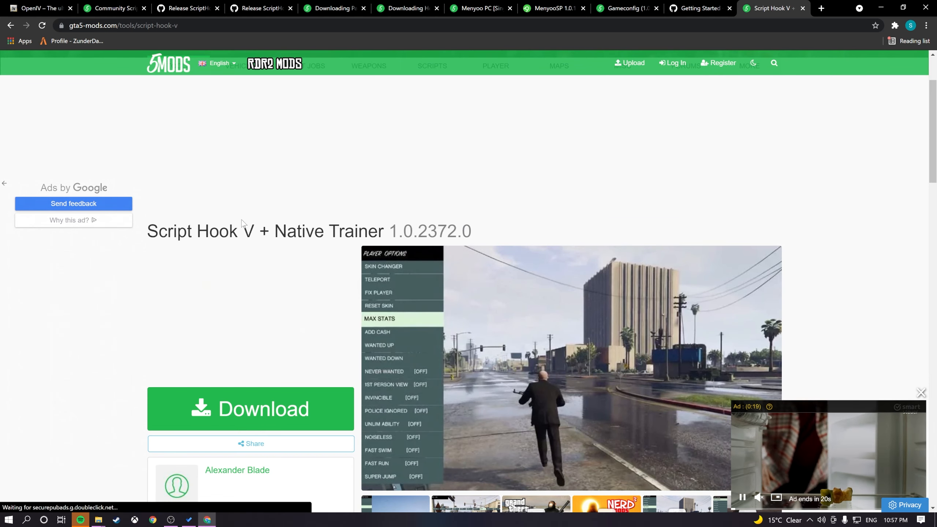
pyautogui.click(281, 423)
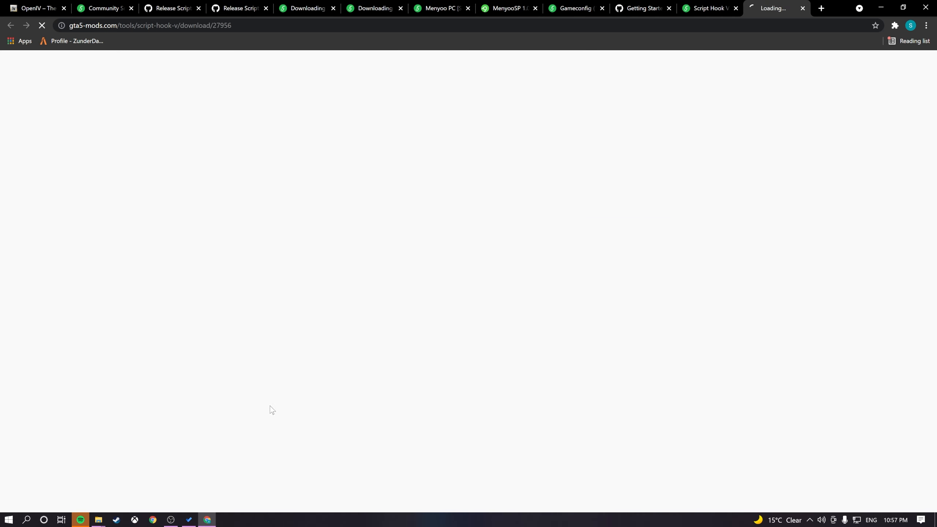
# Download Script Hook V from the dev-c.com page, saving ScriptHookV_1.0.2372.0.zip in the desktop Mods folder.
pyautogui.scroll(-2, 521, 151)
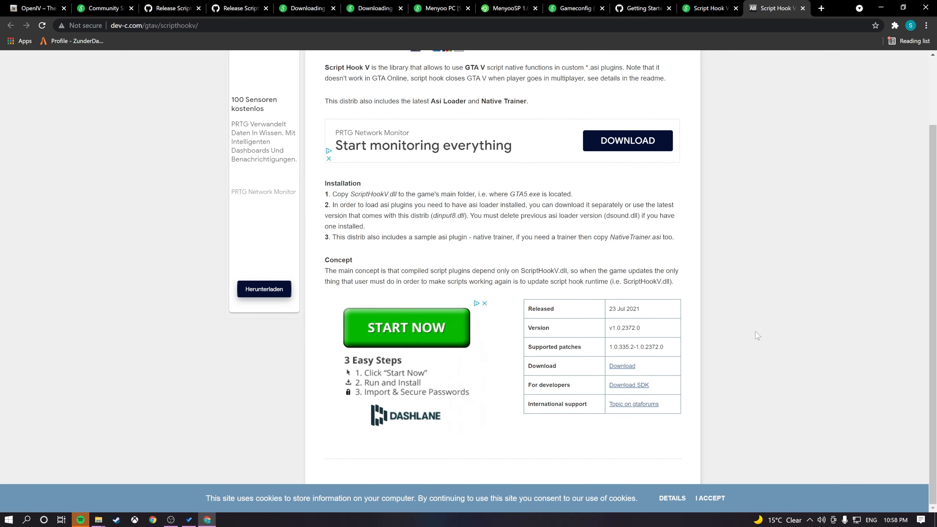
pyautogui.scroll(2, 712, 334)
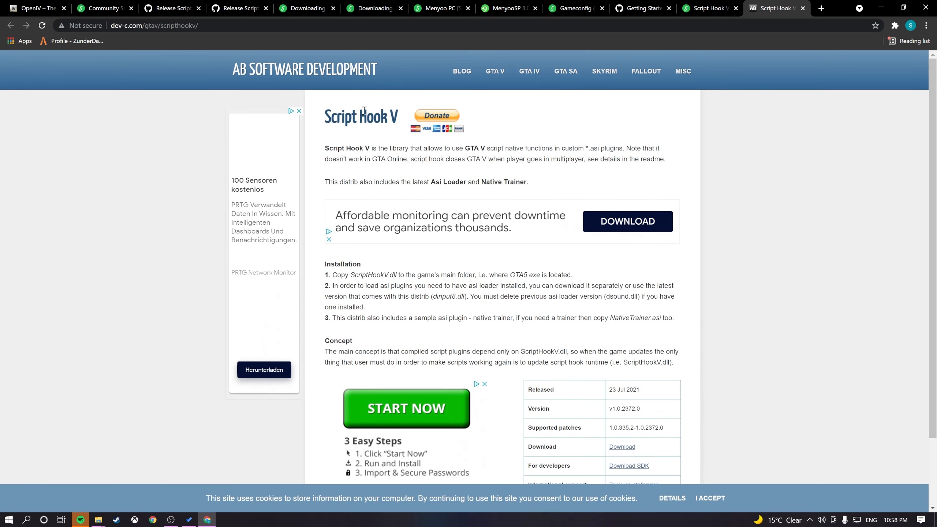
pyautogui.scroll(-2, 544, 165)
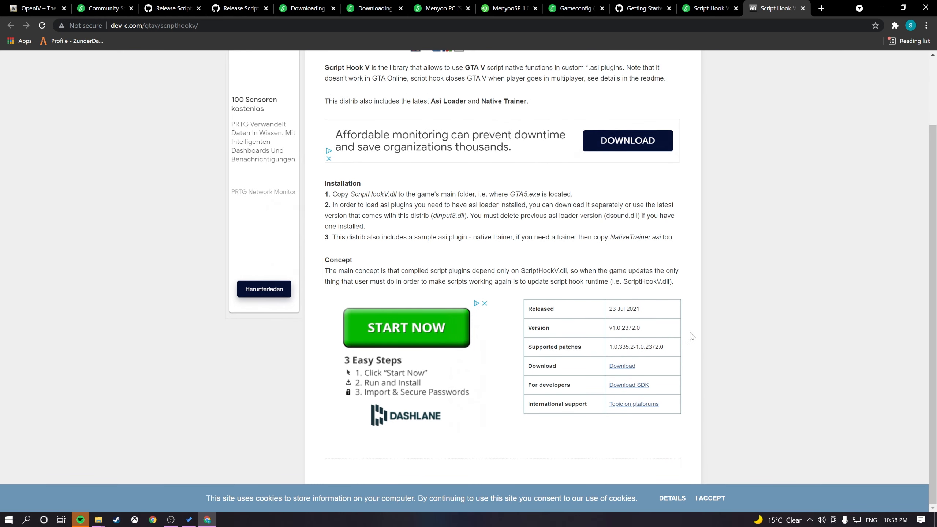
pyautogui.click(633, 368)
pyautogui.click(616, 368)
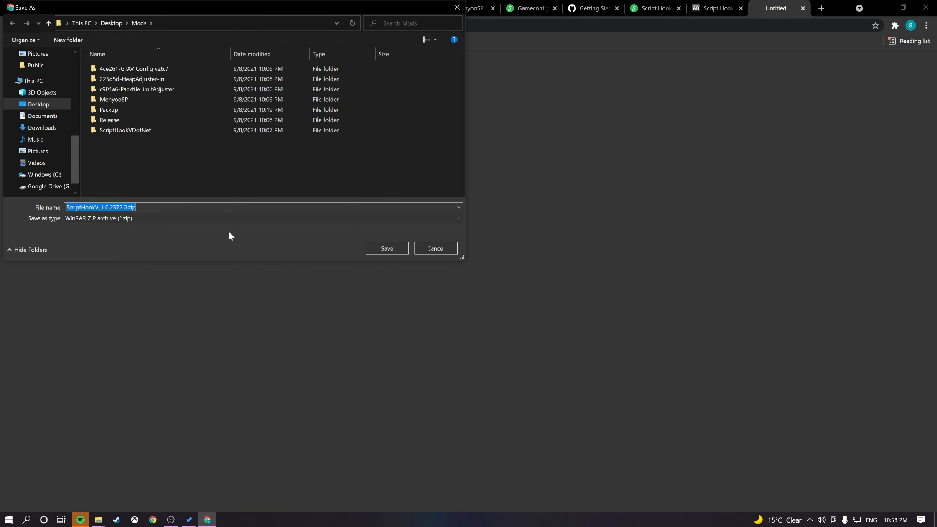
pyautogui.click(382, 252)
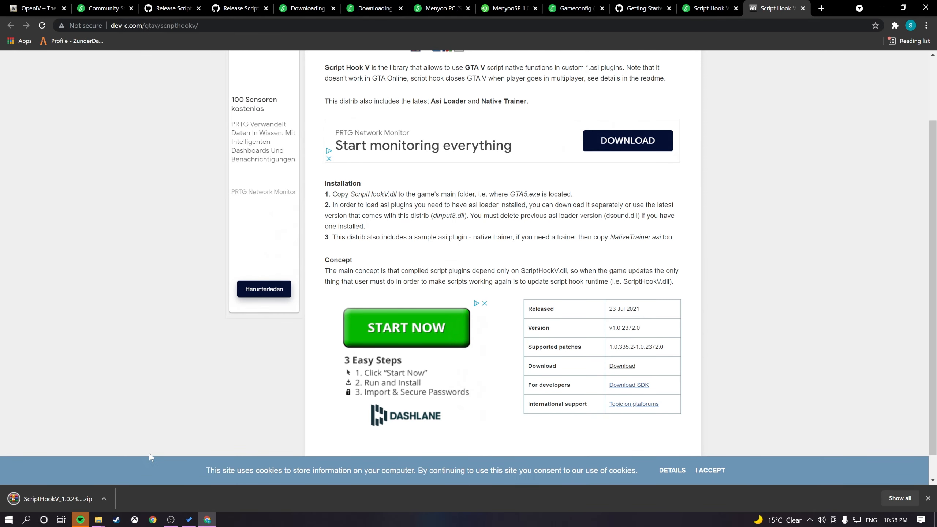
# Show the downloaded zip in its folder, extract it to a ScriptHookV_1.0.2372.0 folder inside Mods, and minimize Chrome.
pyautogui.click(103, 502)
pyautogui.click(126, 466)
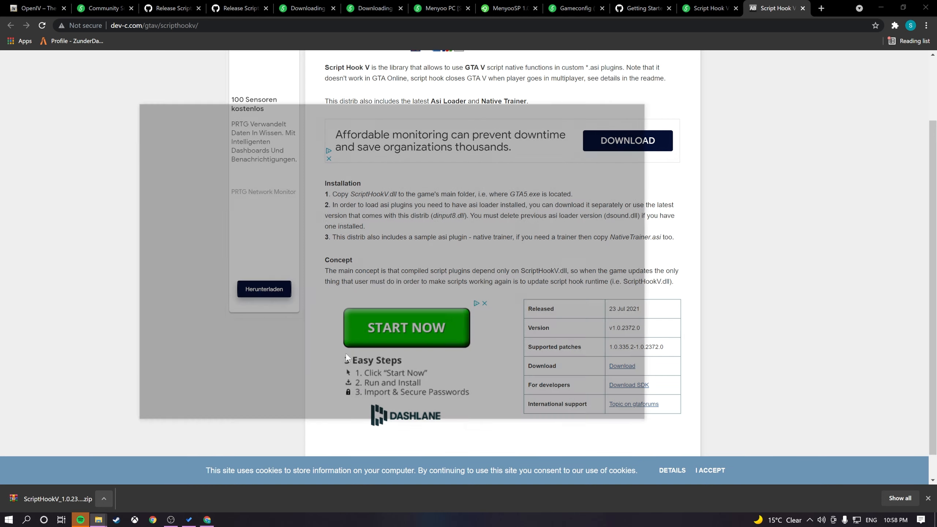
pyautogui.rightClick(281, 296)
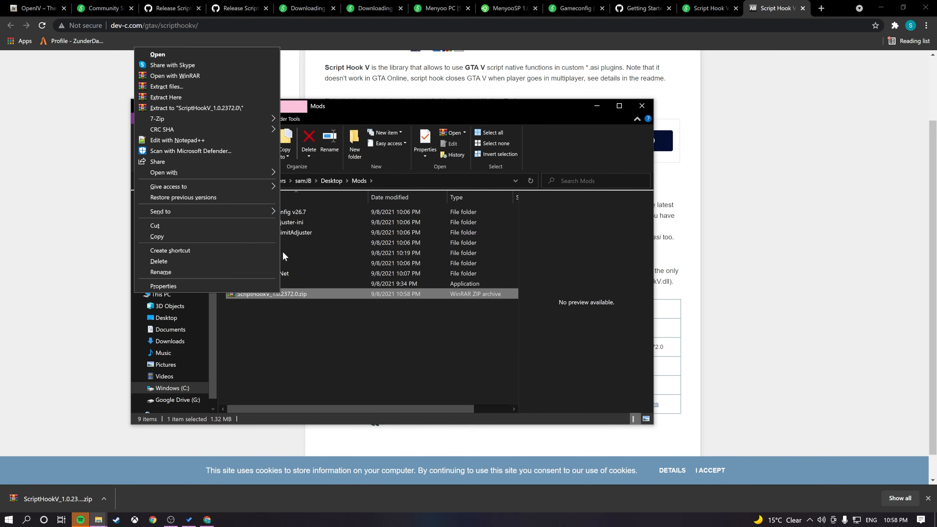
pyautogui.click(208, 86)
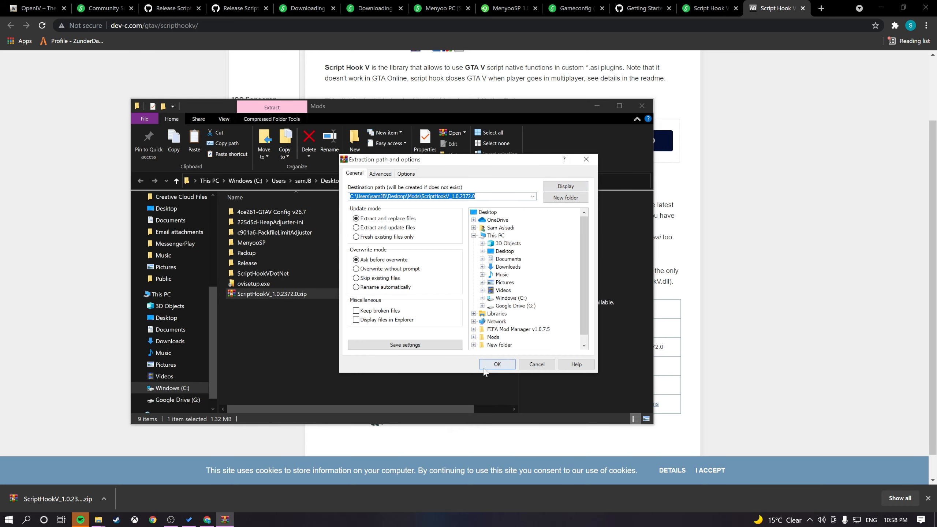
pyautogui.click(498, 364)
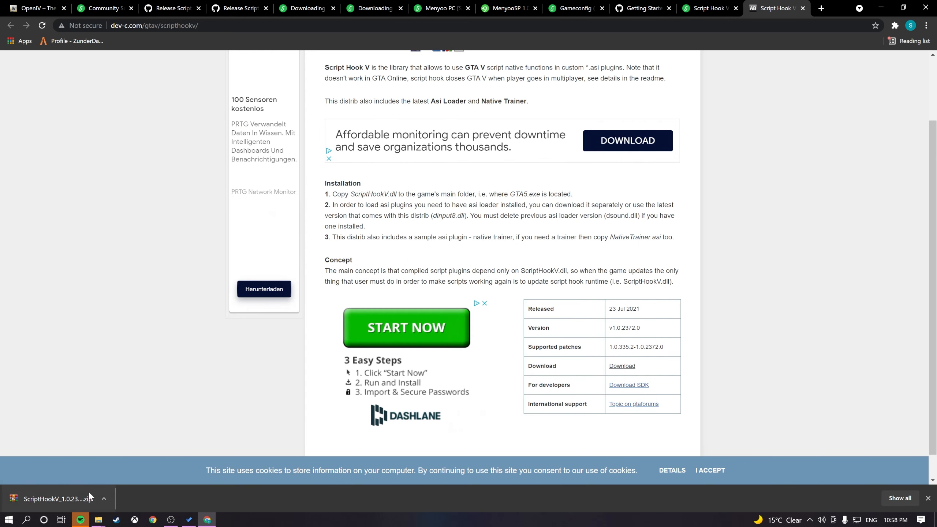
pyautogui.click(889, 6)
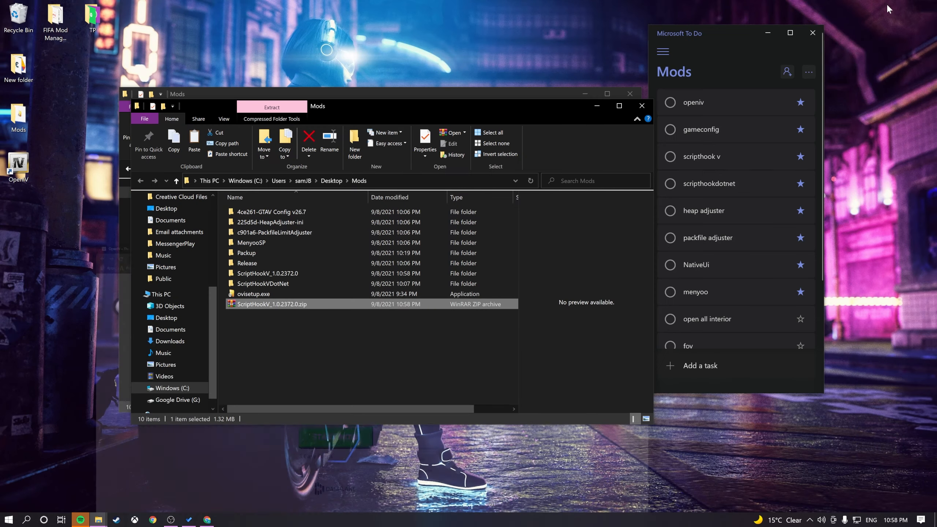
pyautogui.click(407, 335)
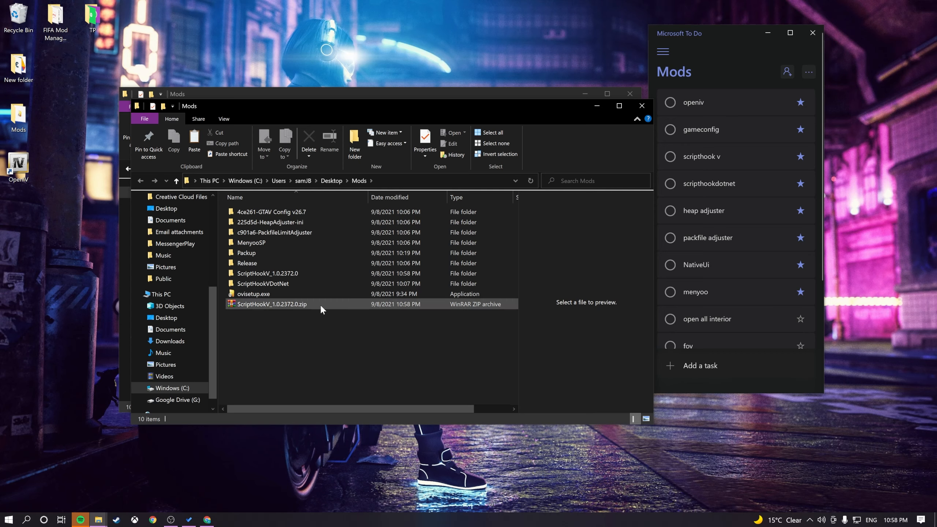
# Open the bin folder inside the extracted ScriptHookV_1.0.2372.0 folder and look over NativeTrainer.asi and ScriptHookV.dll.
pyautogui.doubleClick(304, 274)
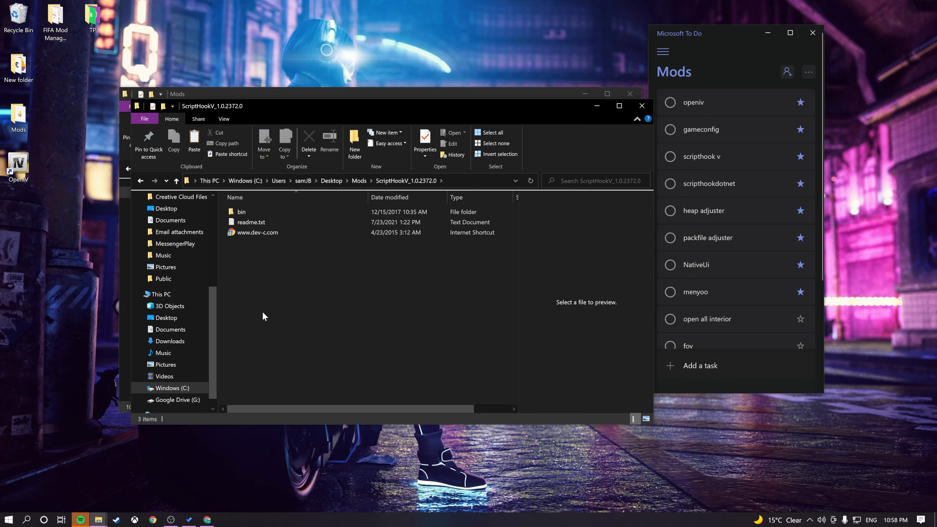
pyautogui.doubleClick(249, 215)
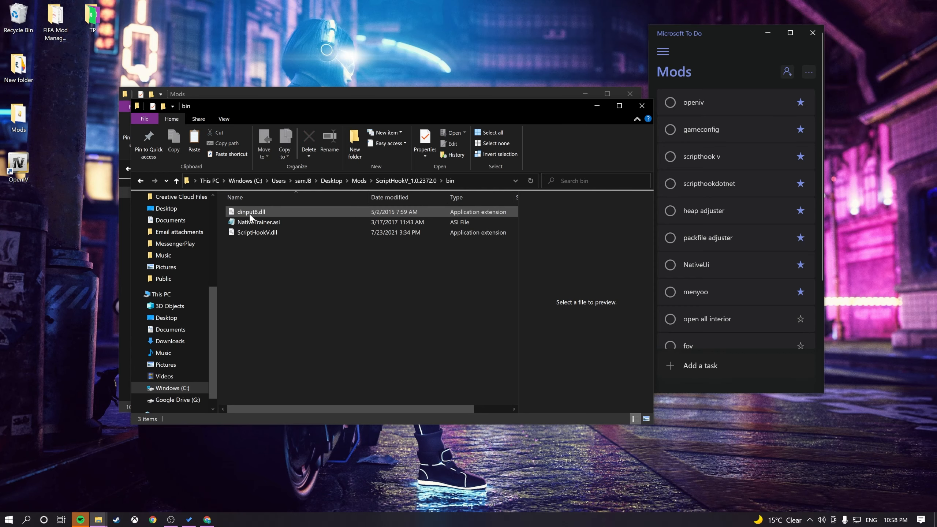
pyautogui.click(271, 223)
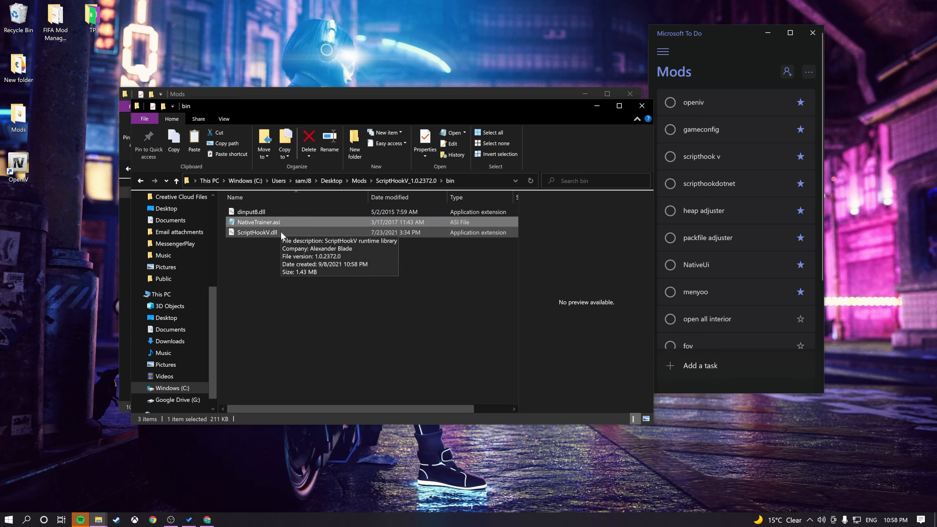
pyautogui.click(277, 233)
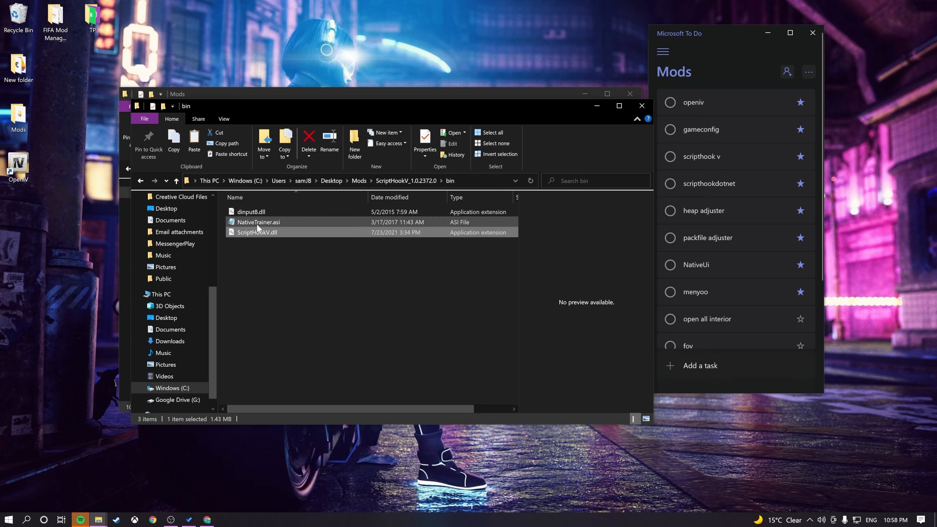
pyautogui.click(256, 261)
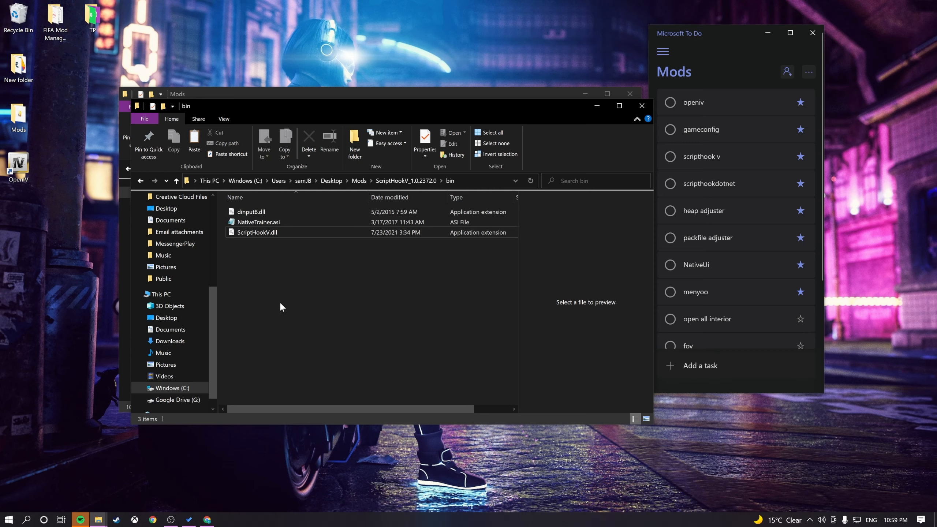
# Copy dinput8.dll and ScriptHookV.dll from the bin folder, leaving out NativeTrainer.asi.
pyautogui.click(256, 235)
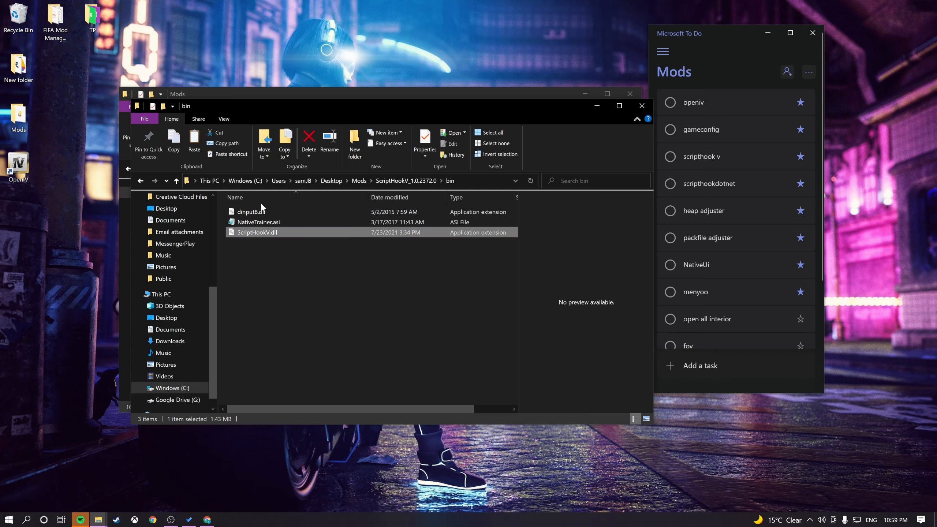
pyautogui.keyDown('ctrl'); pyautogui.click(260, 212); pyautogui.keyUp('ctrl')
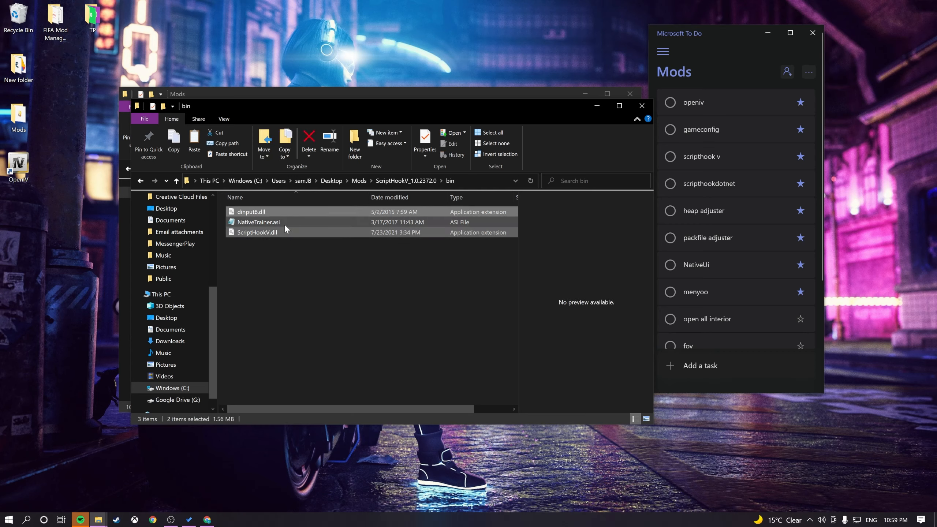
pyautogui.rightClick(268, 210)
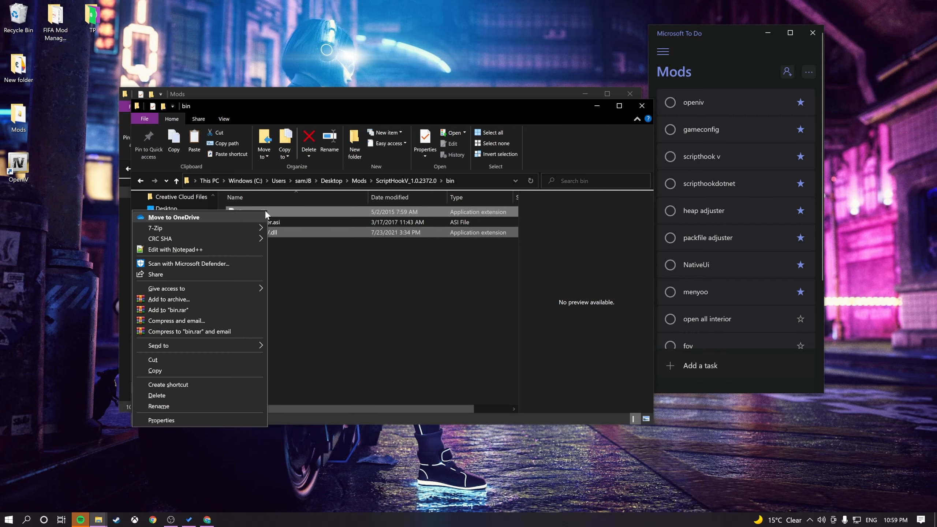
pyautogui.click(189, 369)
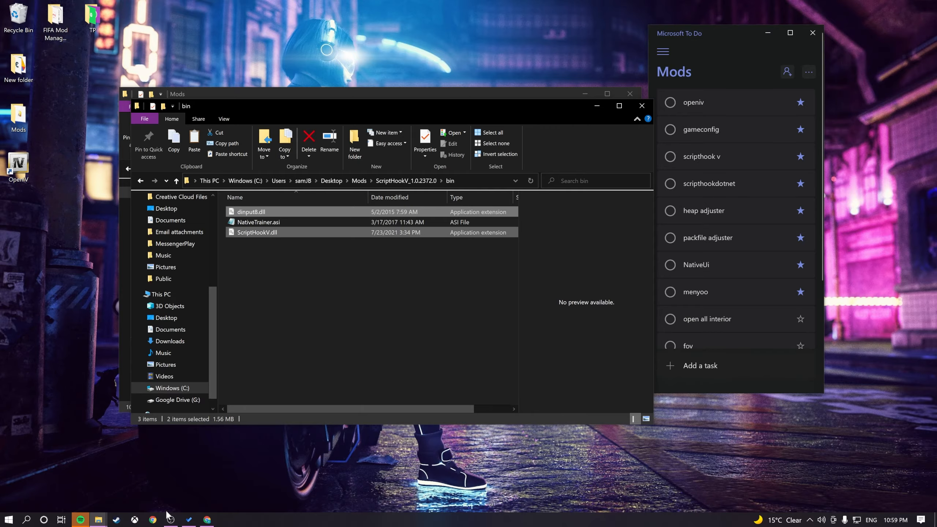
# Paste the two copied Script Hook V files into the Grand Theft Auto V folder, replacing the existing dinput8.dll, and minimize that folder window.
pyautogui.moveTo(98, 520)
pyautogui.moveTo(287, 464)
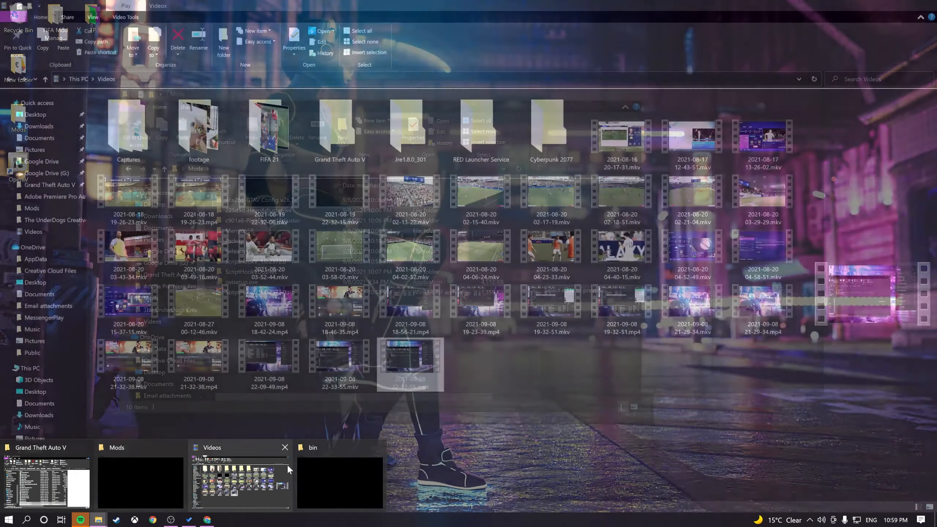
pyautogui.moveTo(39, 467)
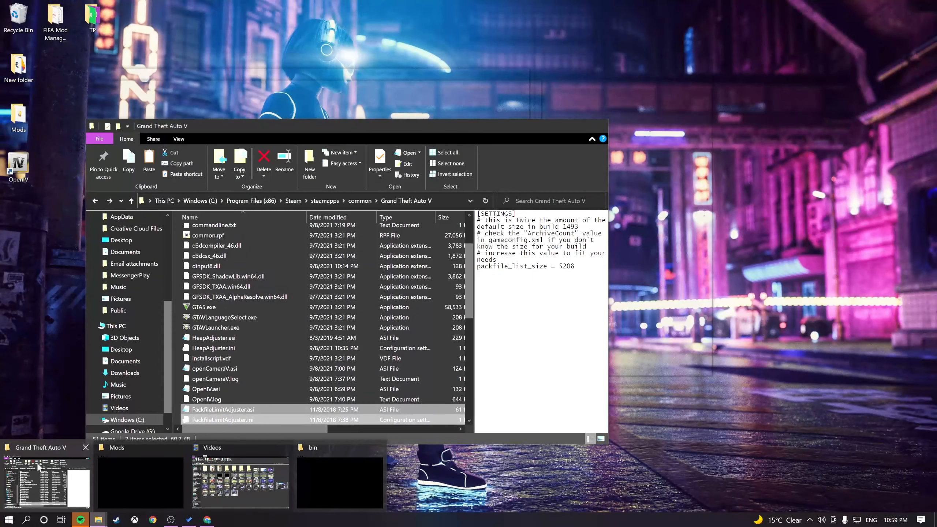
pyautogui.click(45, 451)
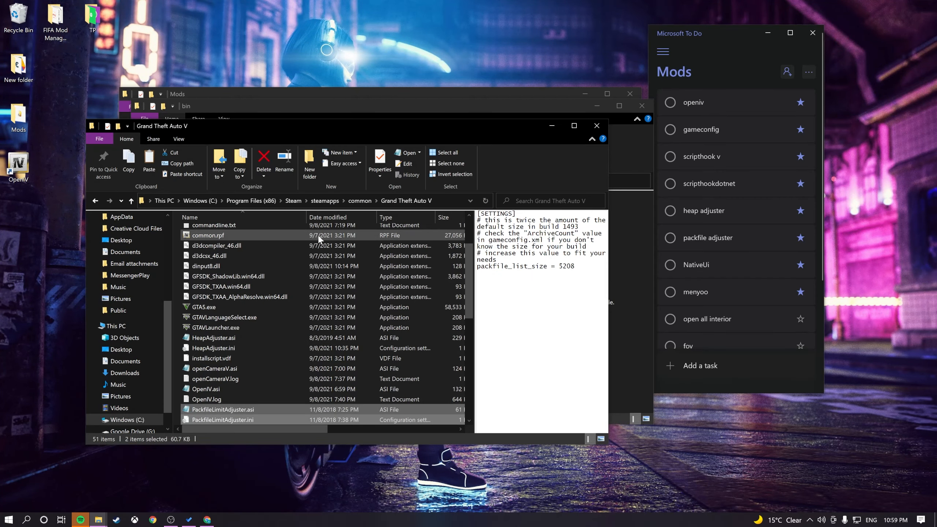
pyautogui.click(541, 350)
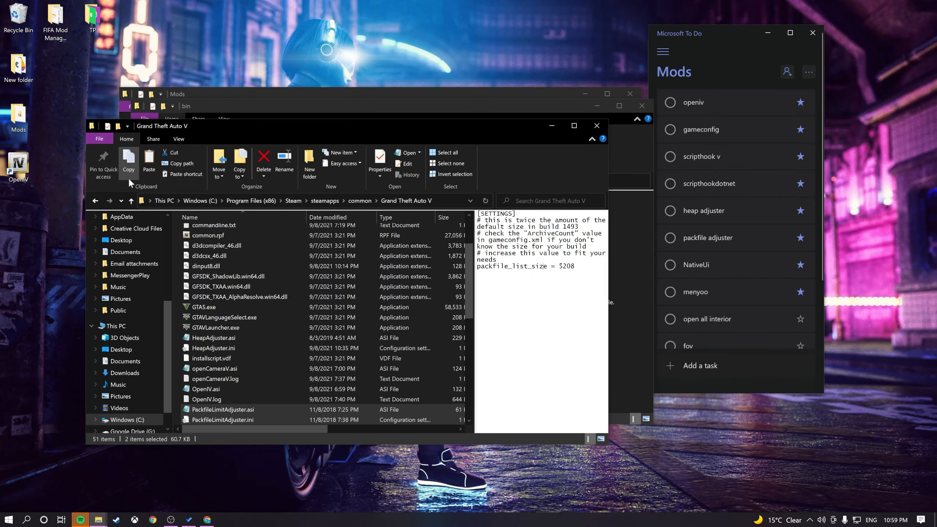
pyautogui.click(149, 162)
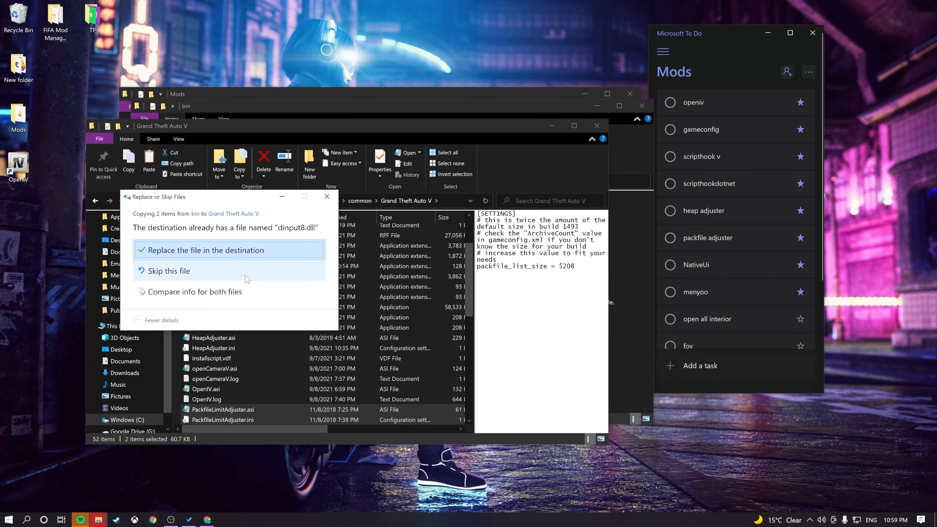
pyautogui.click(252, 253)
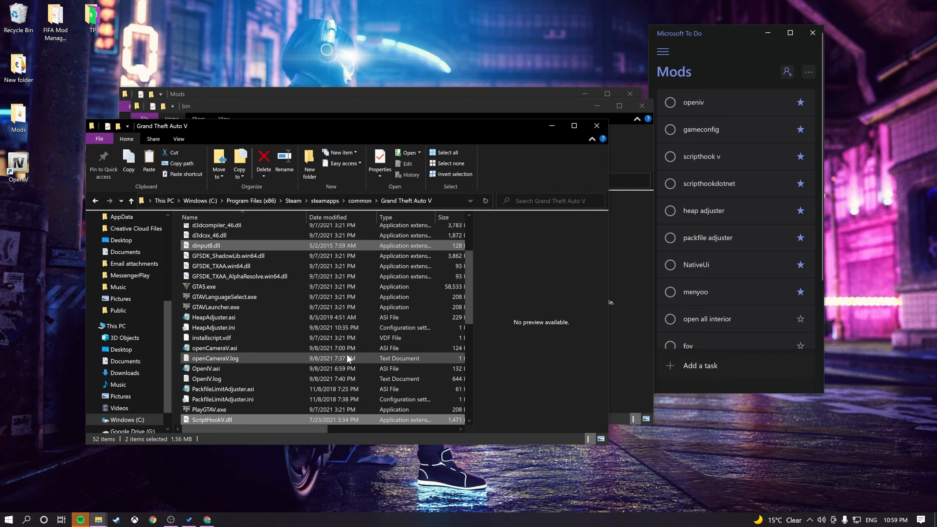
pyautogui.scroll(3, 343, 356)
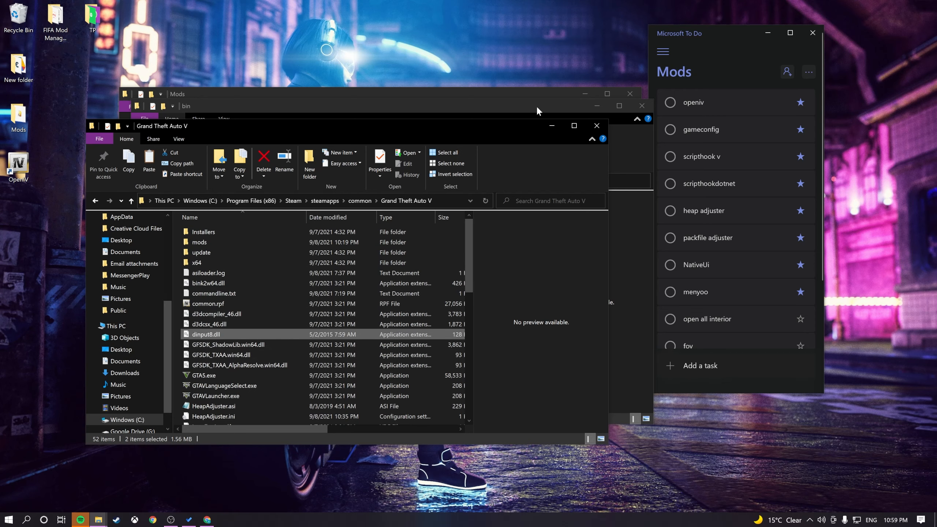
pyautogui.click(553, 127)
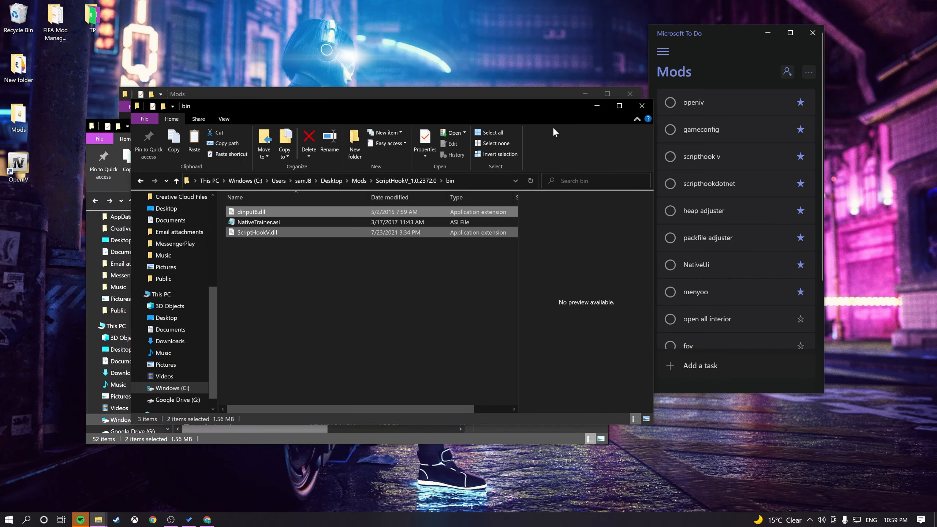
# Open the ScriptHookVDotNet folder inside Mods, and switch to Chrome to read the Community Script Hook V .NET installation instructions.
pyautogui.click(358, 181)
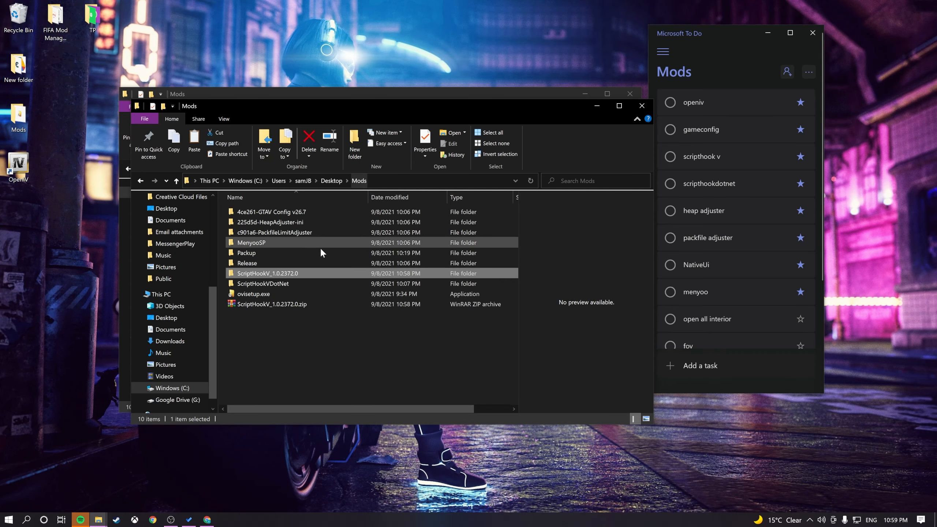
pyautogui.doubleClick(295, 283)
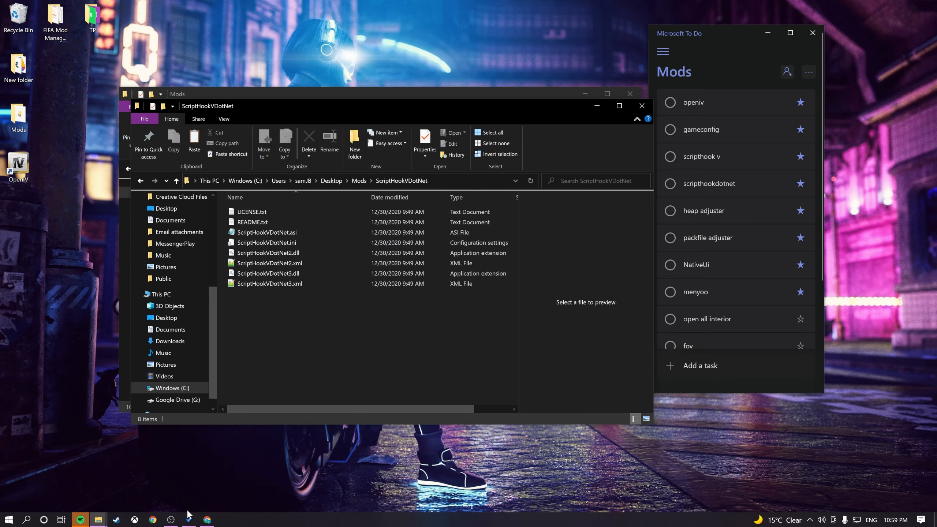
pyautogui.click(207, 519)
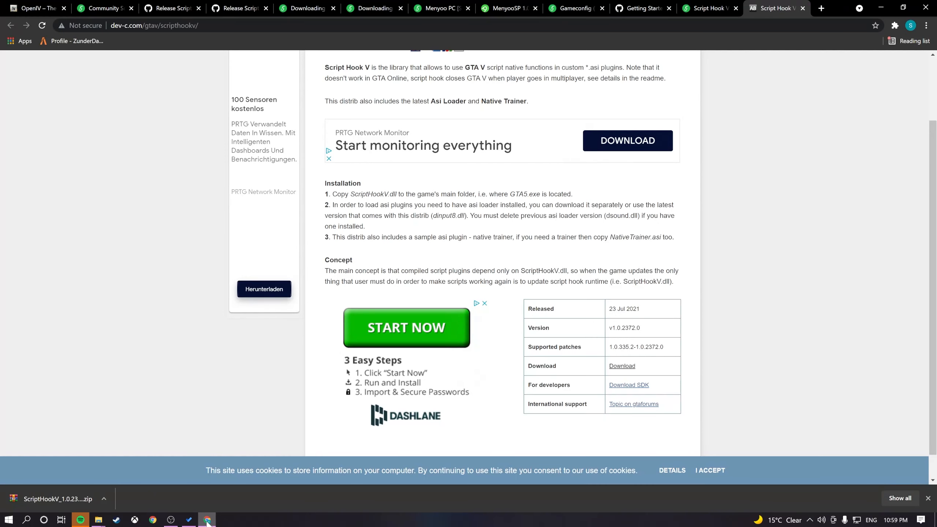
pyautogui.click(100, 8)
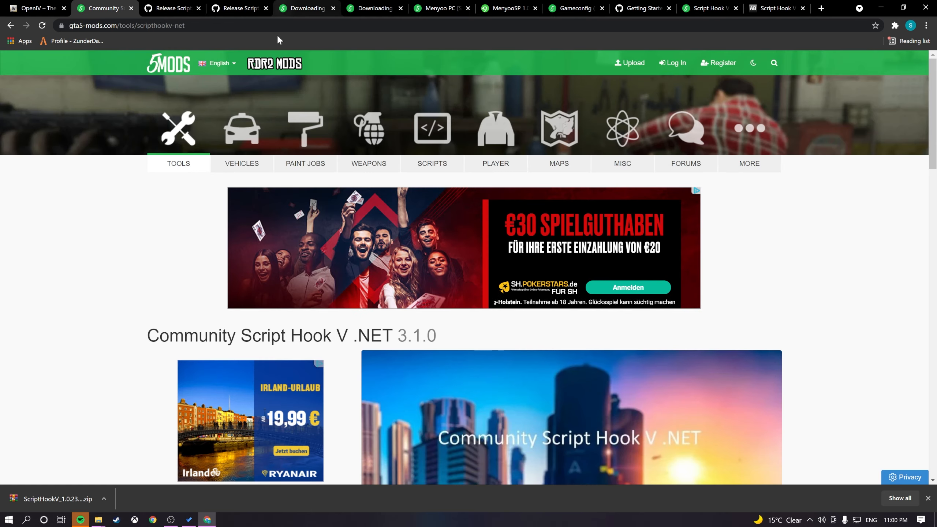
pyautogui.scroll(-12, 311, 361)
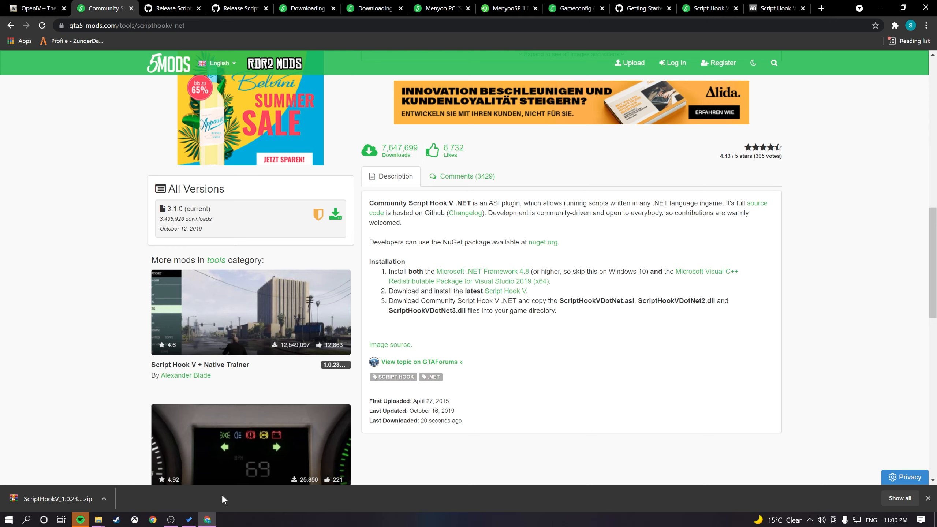
# Return to the ScriptHookVDotNet folder in File Explorer and copy ScriptHookVDotNet.asi, ScriptHookVDotNet2.dll and ScriptHookVDotNet3.dll.
pyautogui.moveTo(98, 519)
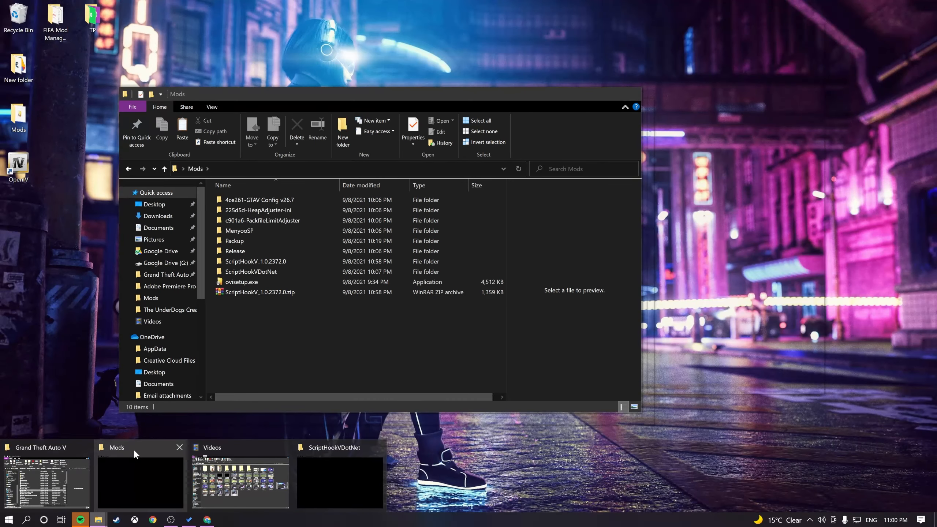
pyautogui.click(333, 456)
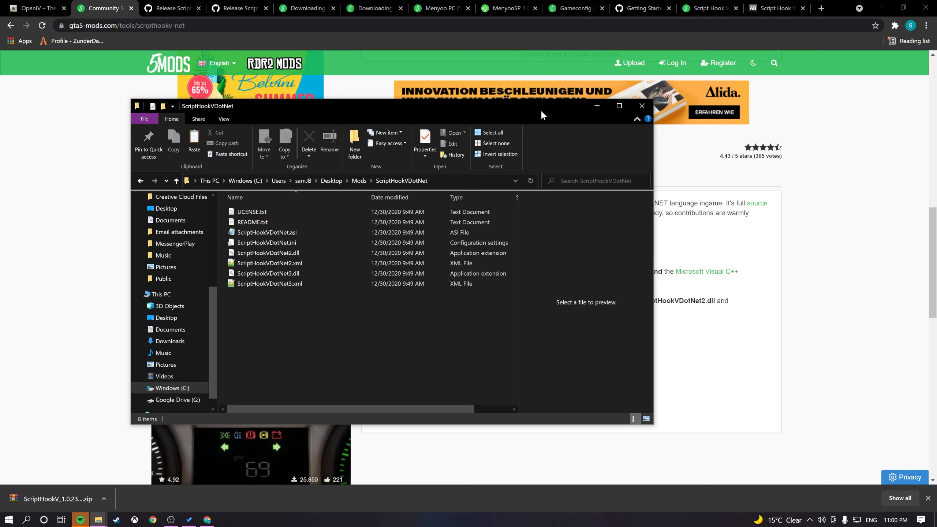
pyautogui.moveTo(540, 109); pyautogui.dragTo(482, 59)
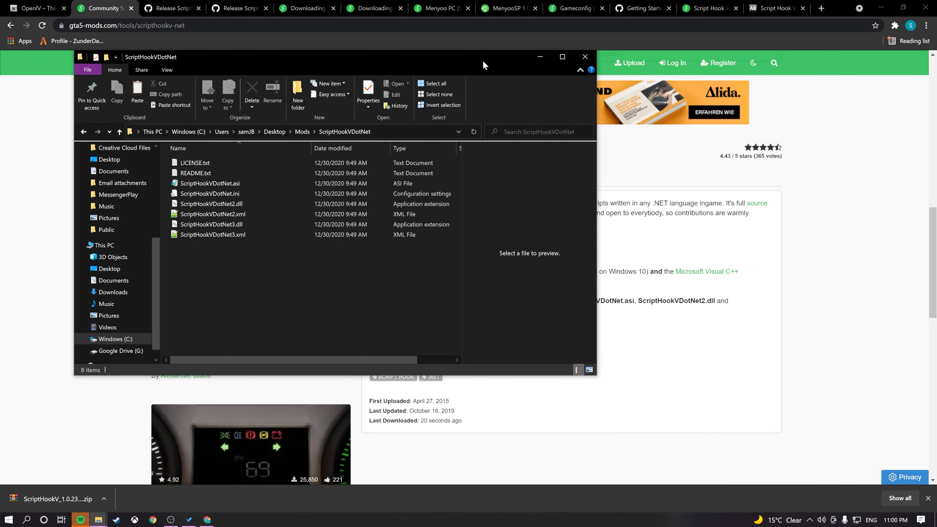
pyautogui.click(225, 184)
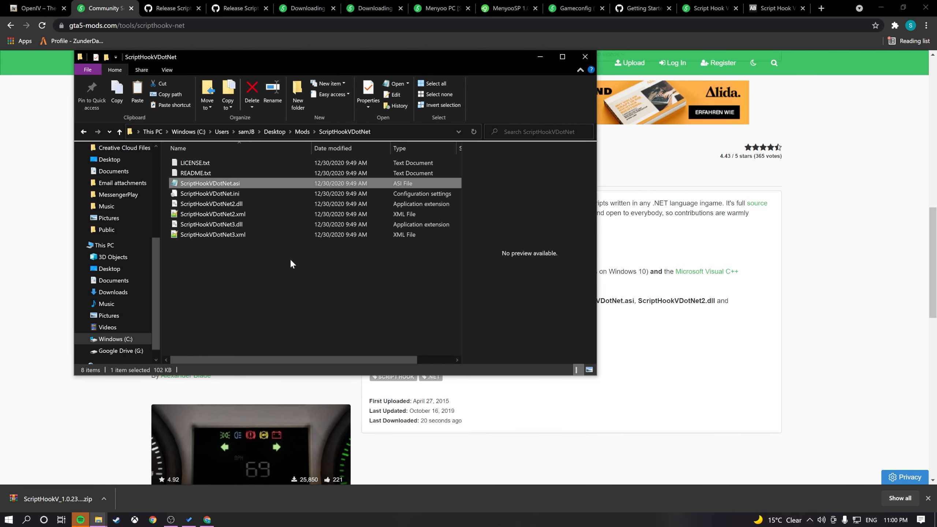
pyautogui.keyDown('ctrl'); pyautogui.click(246, 203); pyautogui.keyUp('ctrl')
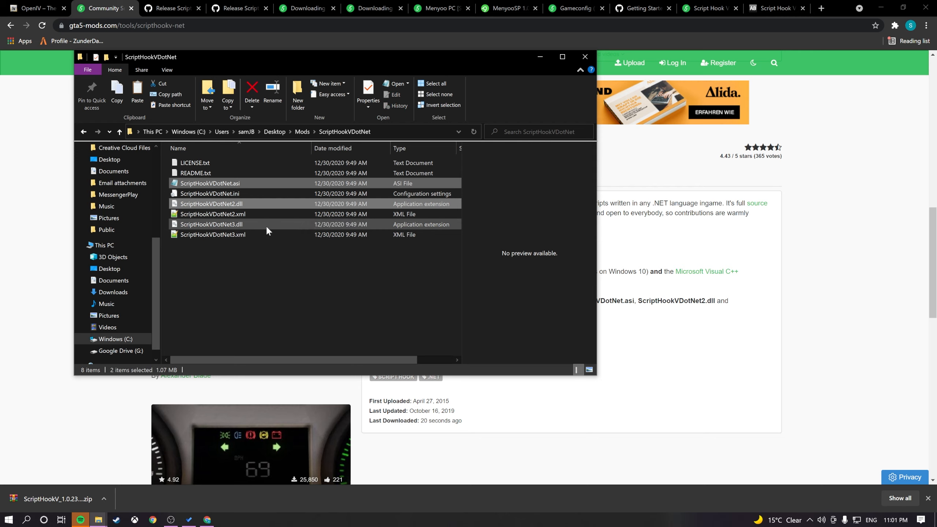
pyautogui.keyDown('ctrl'); pyautogui.click(265, 224); pyautogui.keyUp('ctrl')
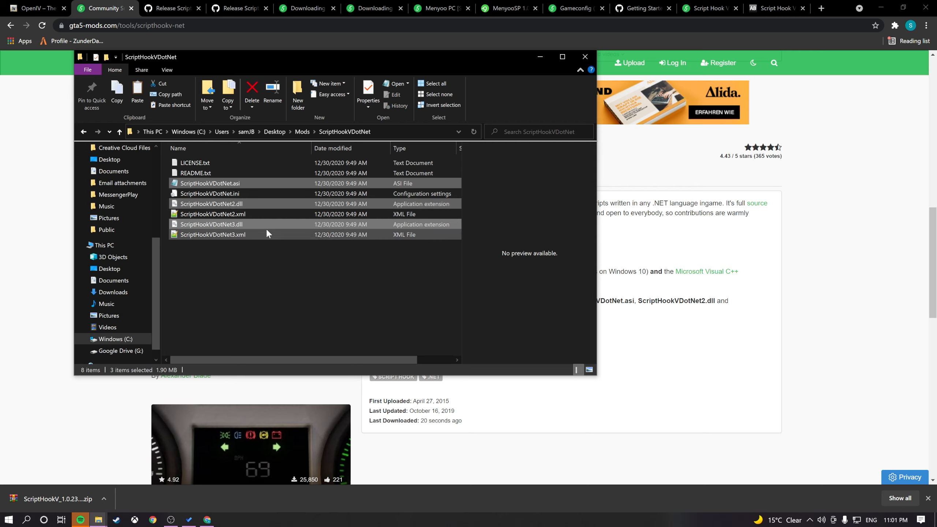
pyautogui.rightClick(318, 222)
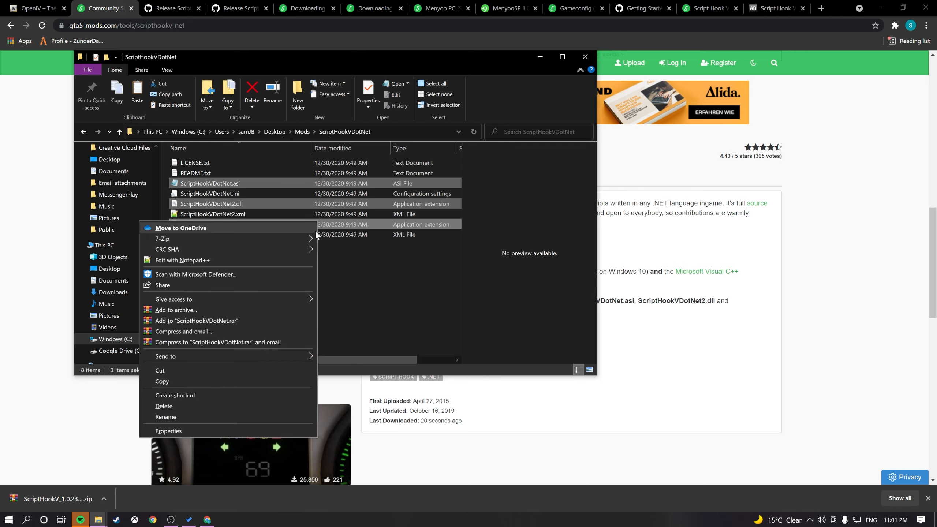
pyautogui.click(221, 382)
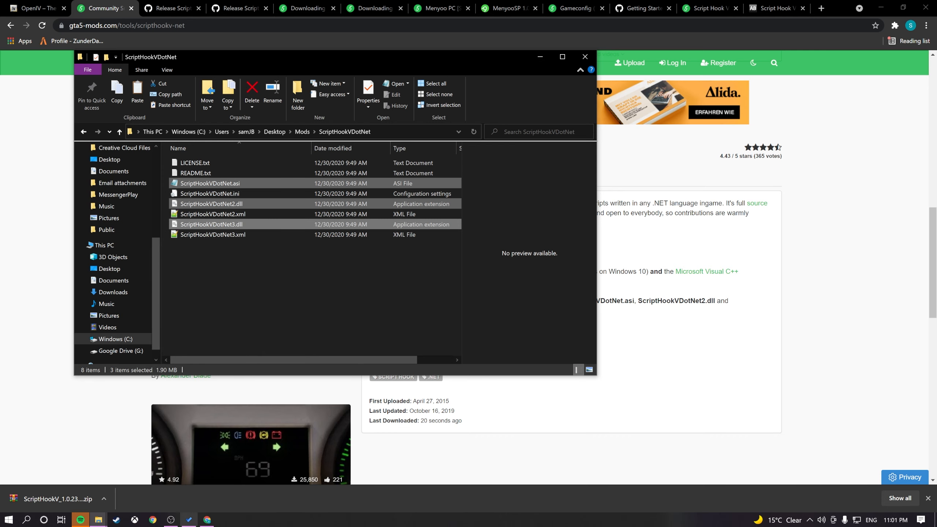
# Paste the three copied ScriptHookVDotNet files into the Grand Theft Auto V folder.
pyautogui.moveTo(98, 519)
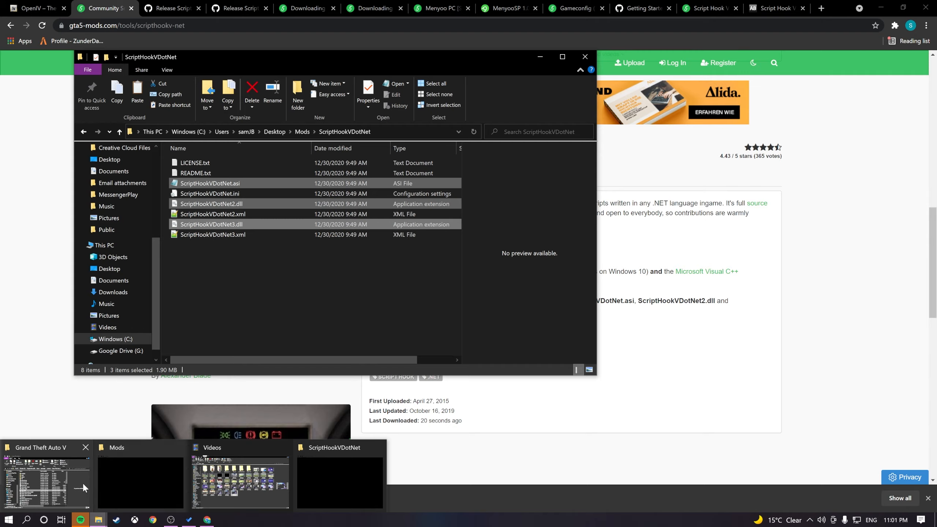
pyautogui.moveTo(50, 454)
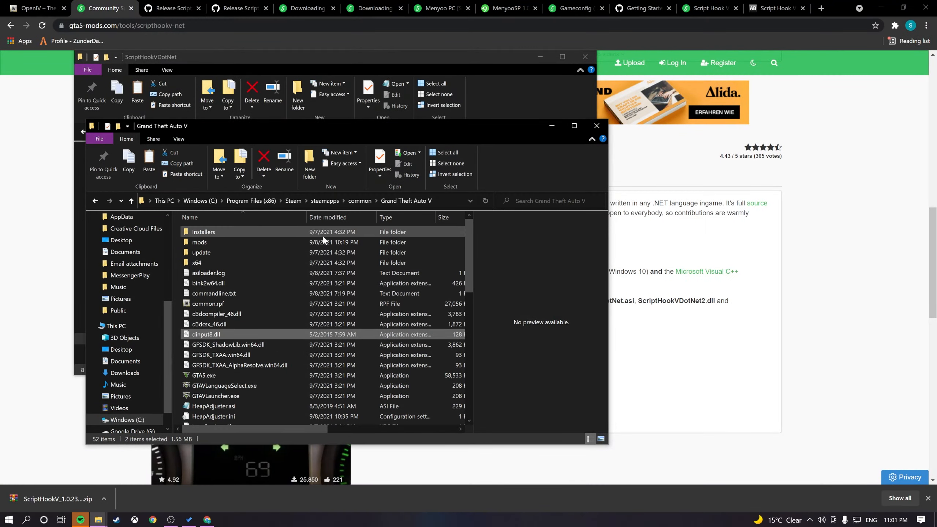
pyautogui.click(157, 171)
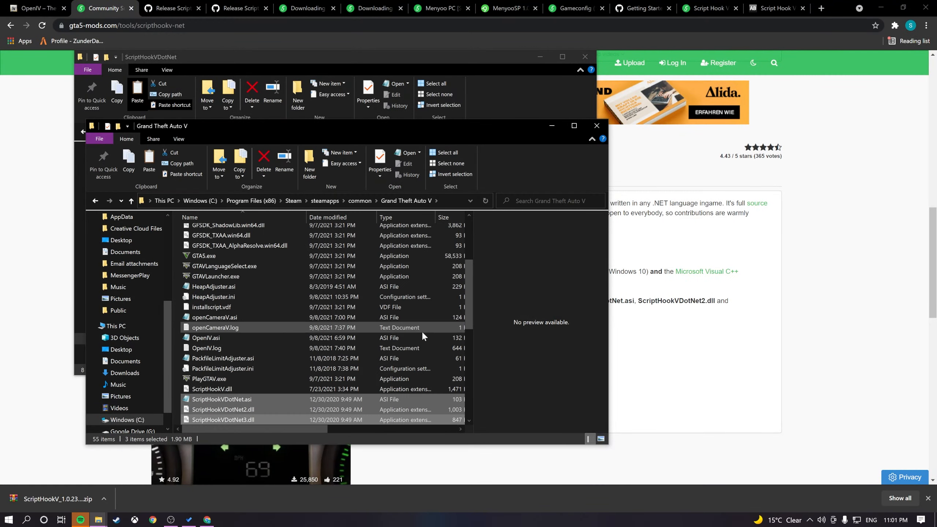
# Create a folder named scripts in the Grand Theft Auto V folder, and clear both Explorer windows off the mod page.
pyautogui.moveTo(466, 315); pyautogui.dragTo(466, 265)
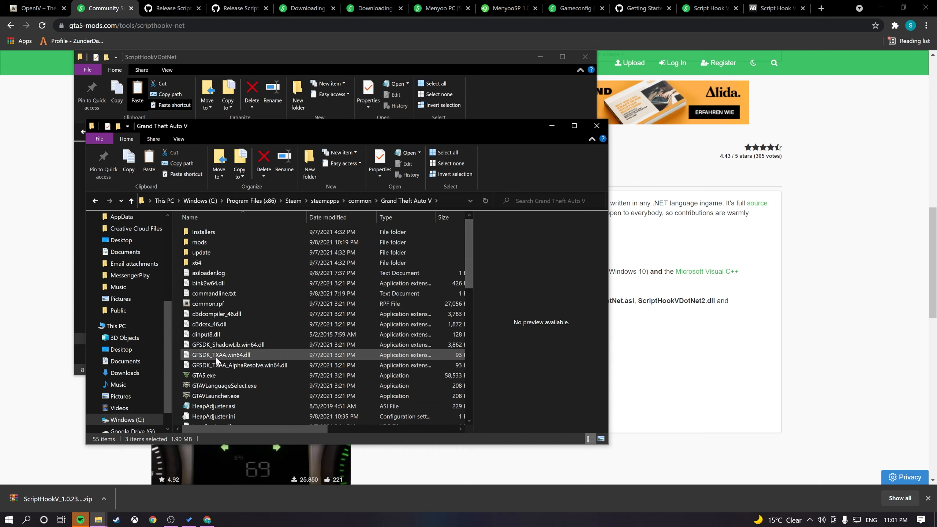
pyautogui.click(261, 347)
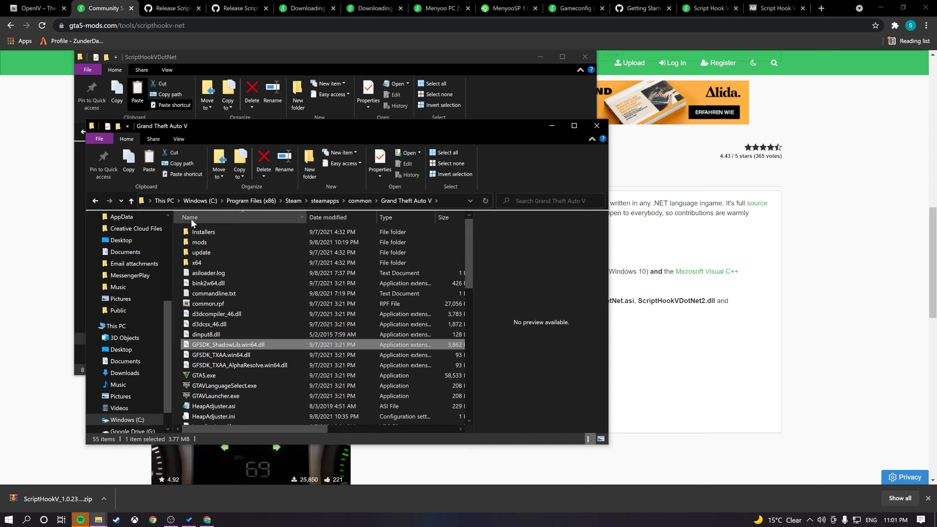
pyautogui.click(313, 163)
pyautogui.write('s')
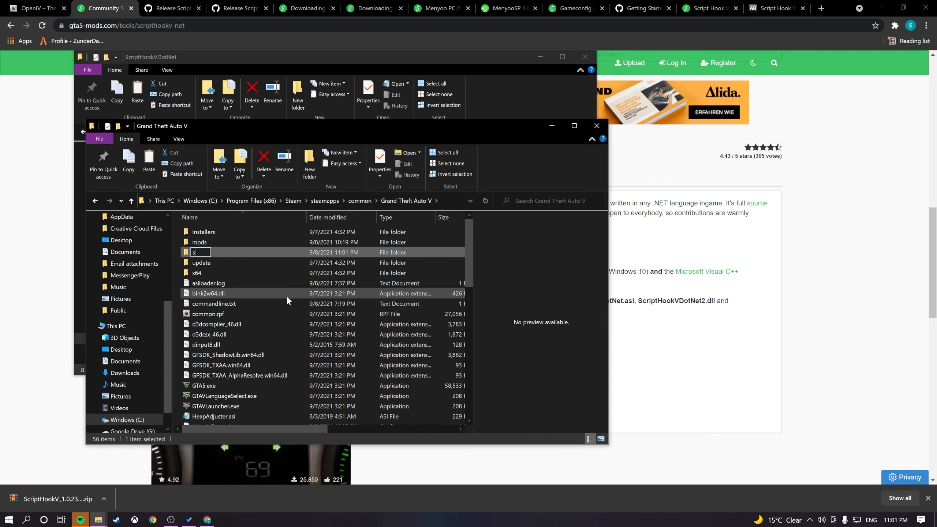
pyautogui.write('cripts')
pyautogui.press('Return')
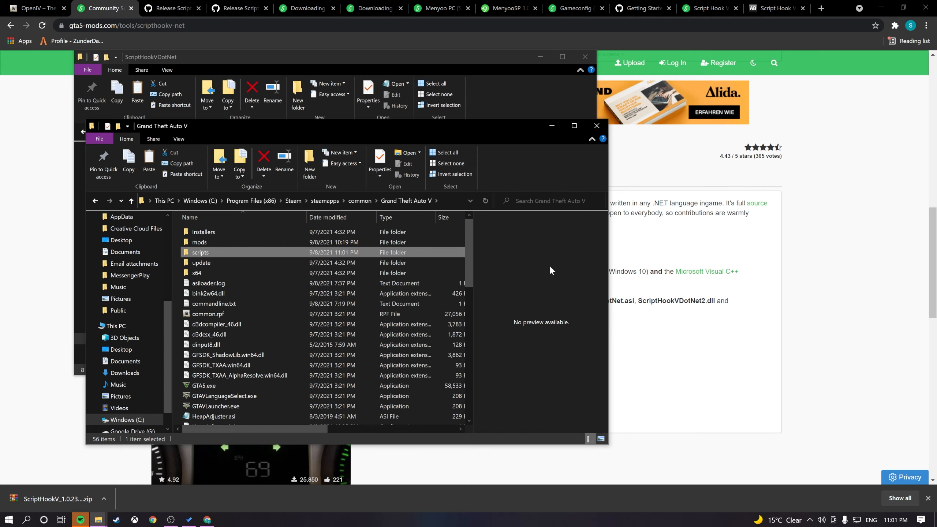
pyautogui.click(597, 126)
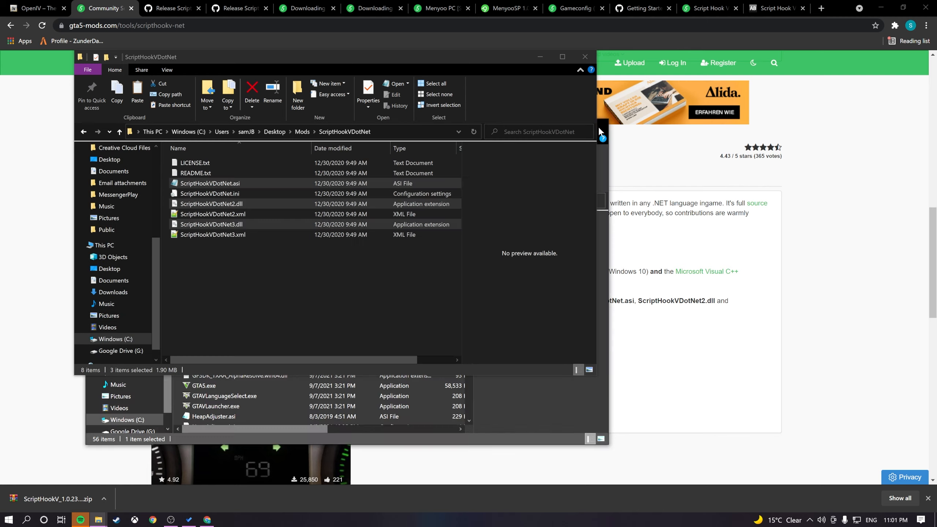
pyautogui.click(400, 246)
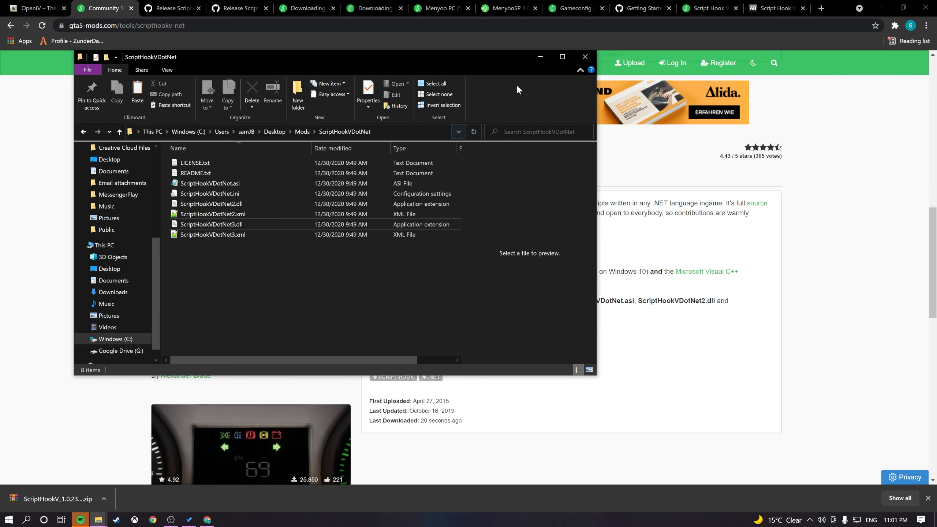
pyautogui.click(541, 57)
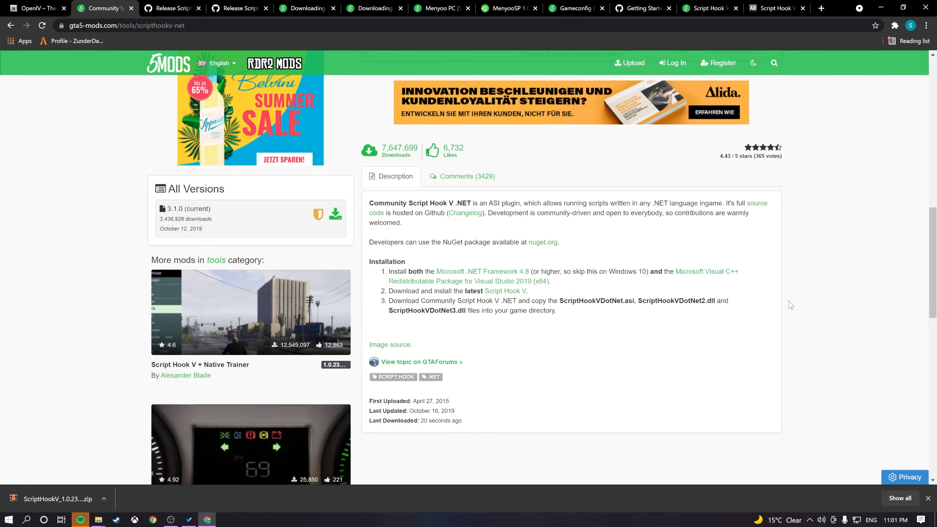
# Minimise Chrome and open the 4ce261-GTAV Config v26.7 folder inside the desktop Mods folder.
pyautogui.click(881, 8)
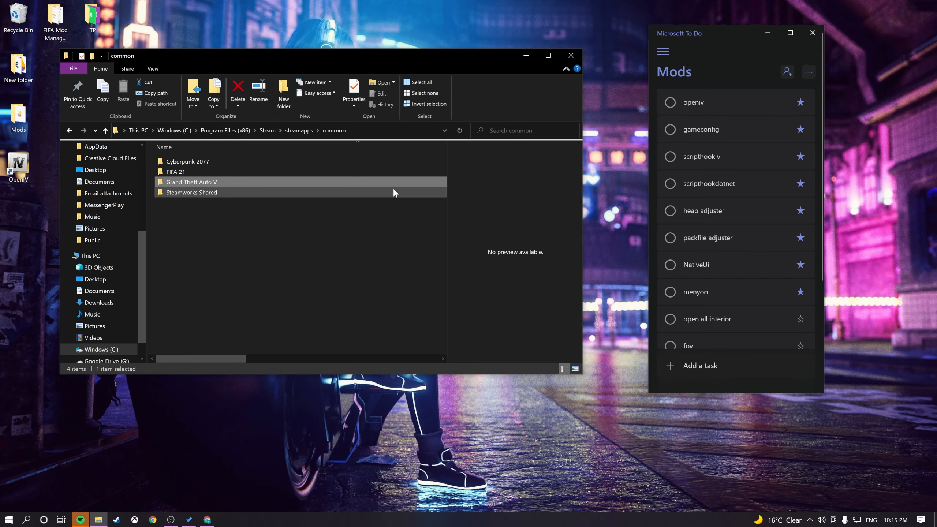
pyautogui.click(252, 253)
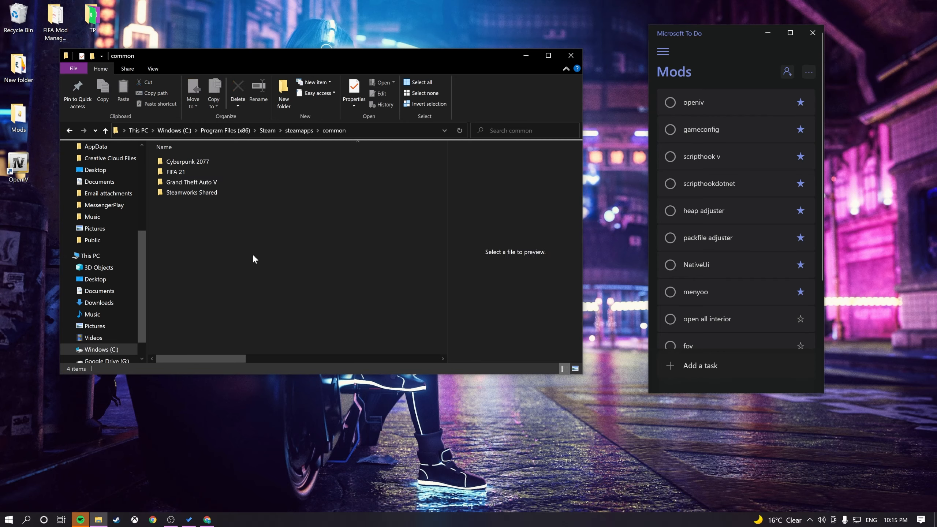
pyautogui.click(98, 518)
pyautogui.click(102, 521)
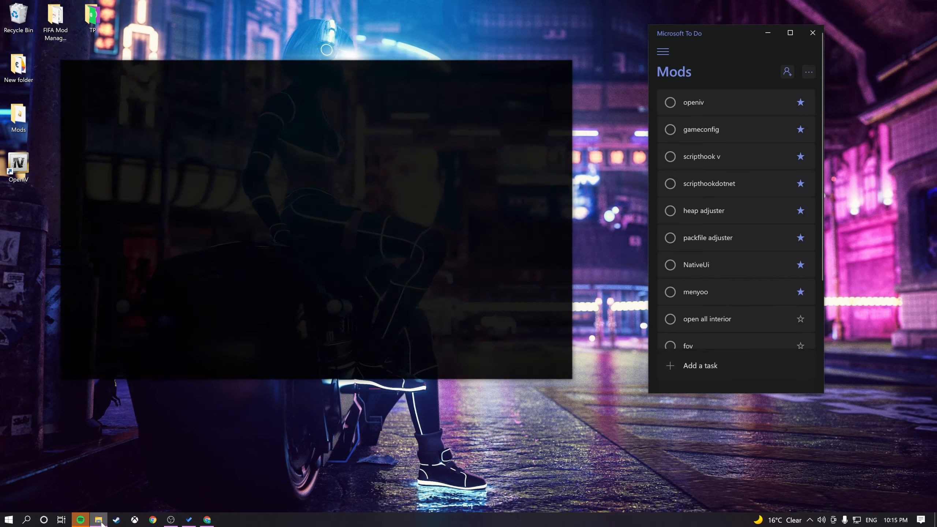
pyautogui.click(23, 117)
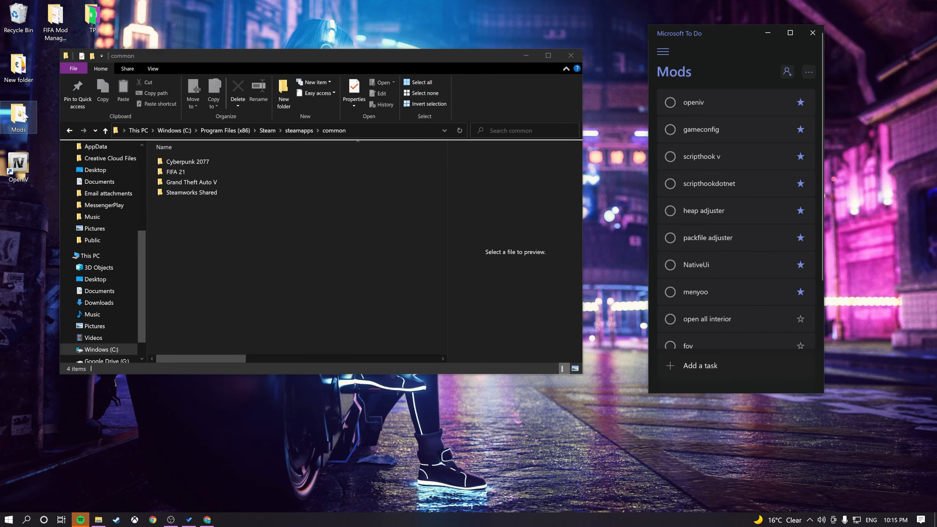
pyautogui.doubleClick(24, 117)
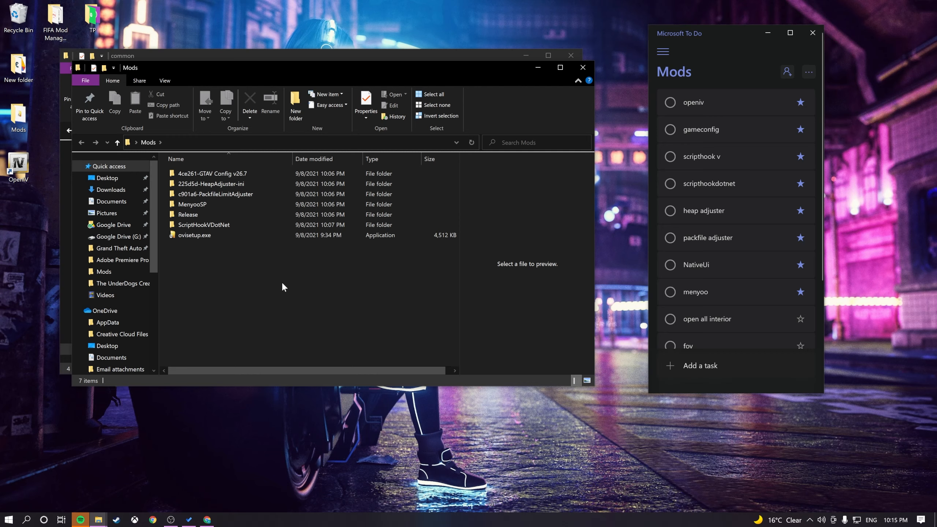
pyautogui.doubleClick(262, 176)
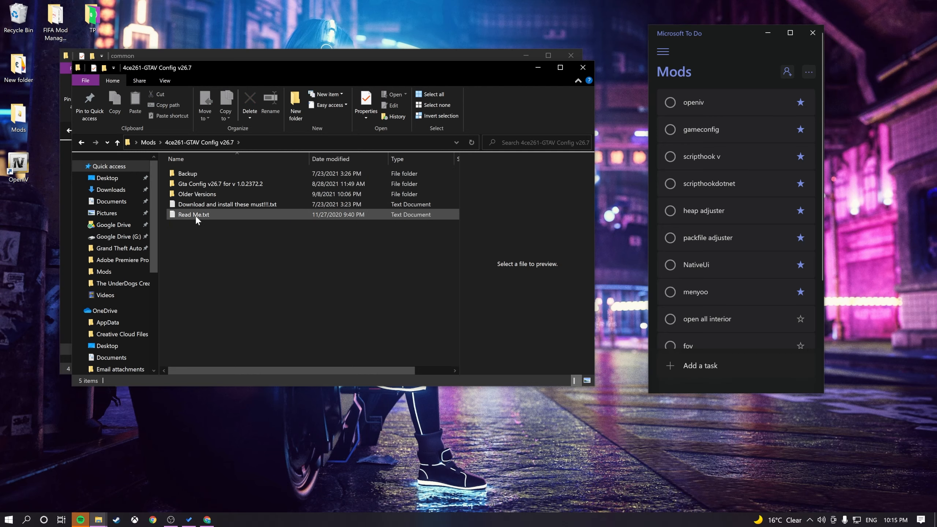
# Examine the traffic variants in Gta Config v26.7 for v 1.0.2372.2 and the config folders in Older Versions.
pyautogui.doubleClick(219, 184)
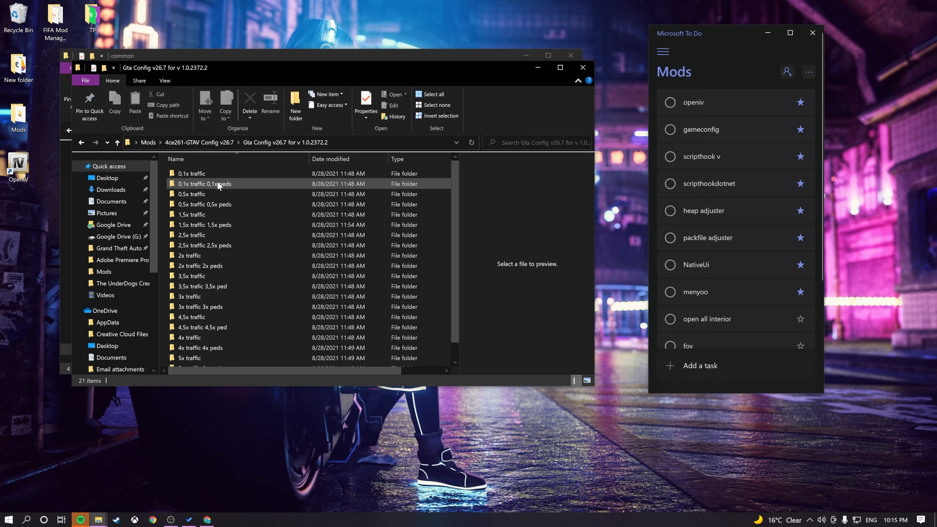
pyautogui.moveTo(296, 228)
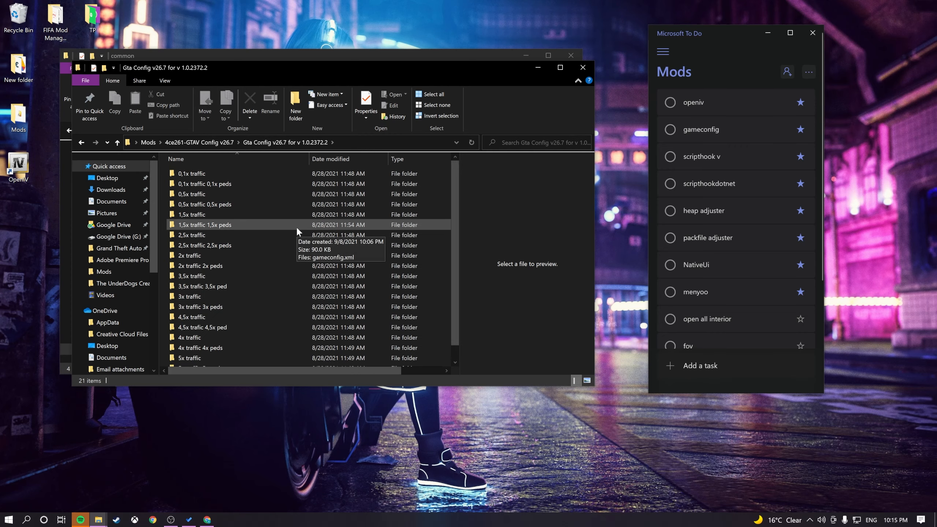
pyautogui.click(199, 142)
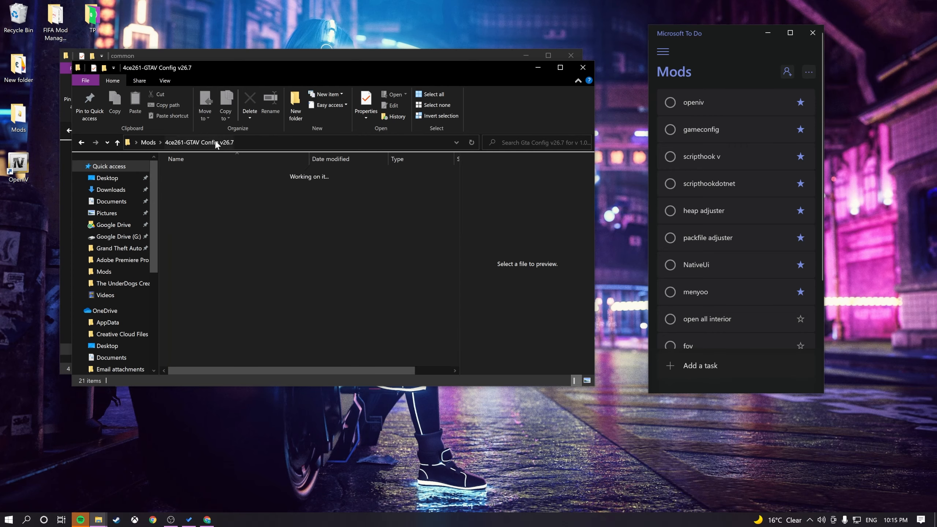
pyautogui.doubleClick(196, 193)
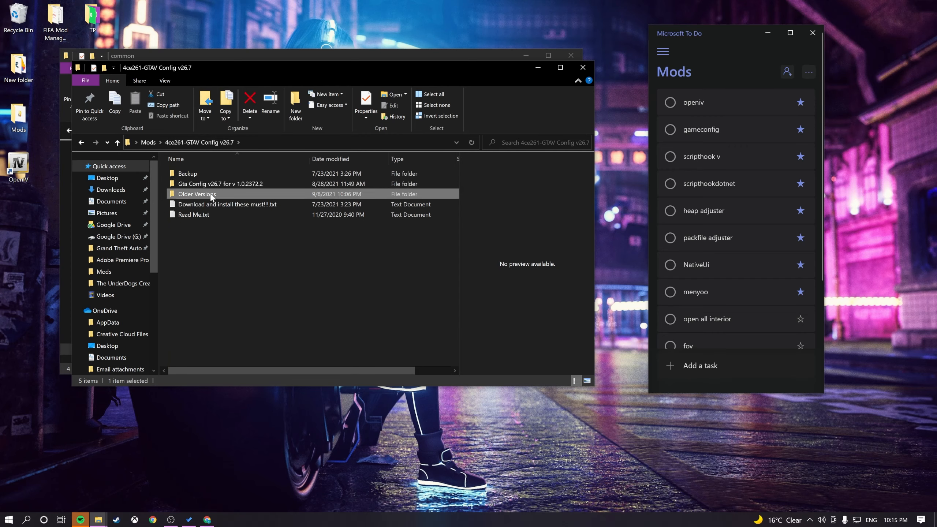
pyautogui.scroll(-4, 310, 207)
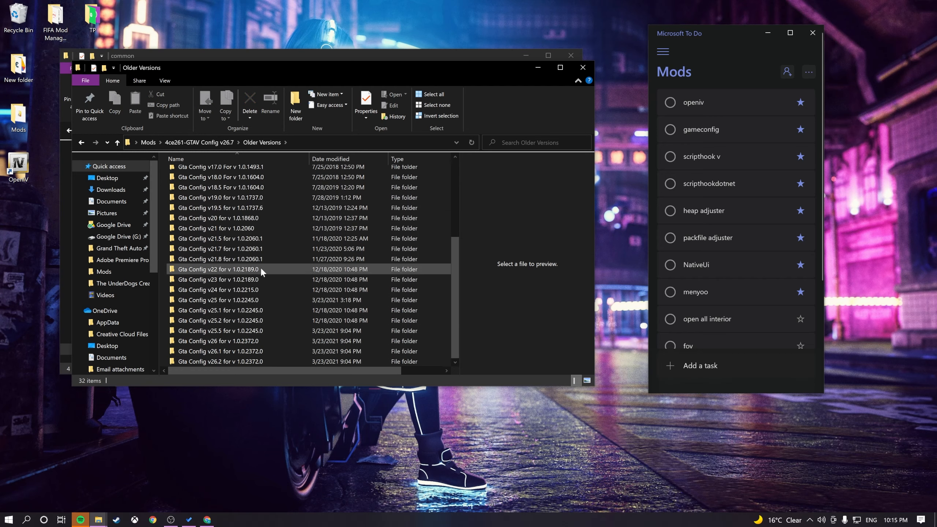
pyautogui.scroll(2, 278, 303)
pyautogui.scroll(4, 279, 303)
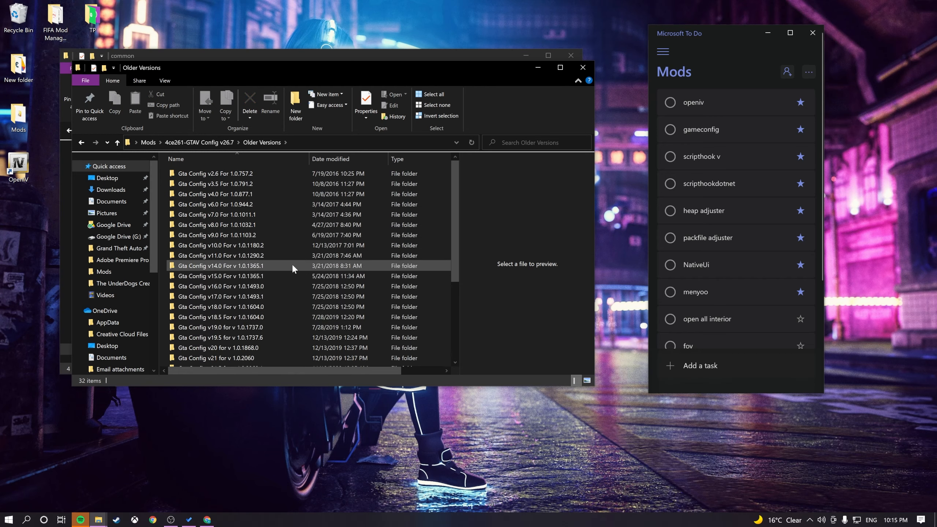
pyautogui.click(225, 143)
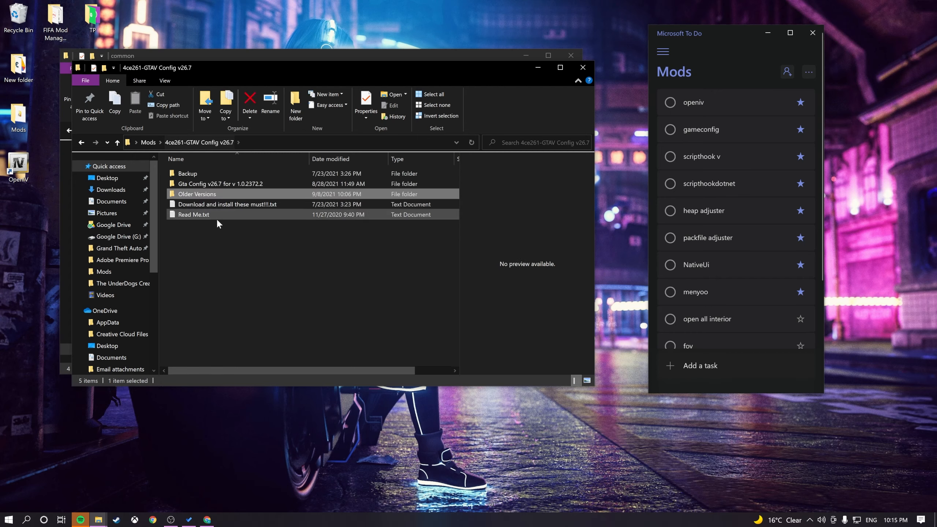
# Look through the game version numbers in Older Versions again, and return to the 4ce261-GTAV Config v26.7 folder.
pyautogui.click(243, 184)
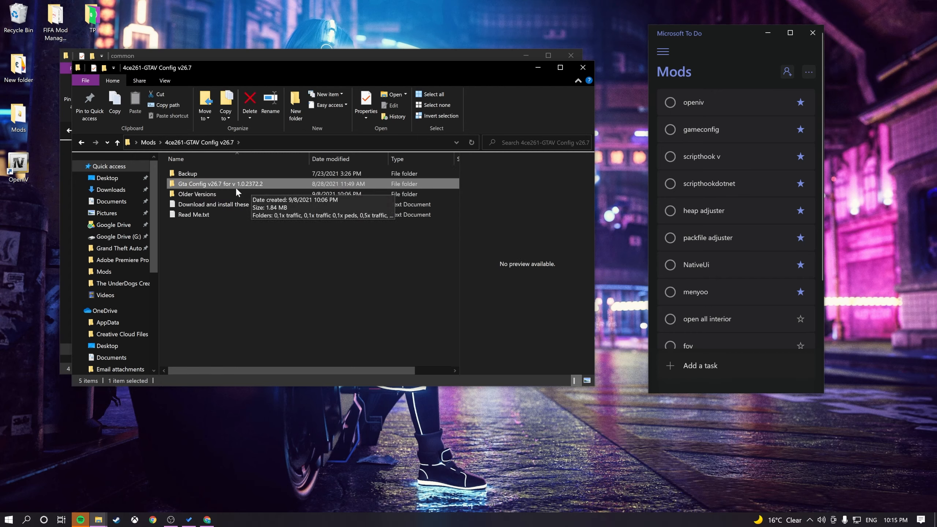
pyautogui.doubleClick(224, 191)
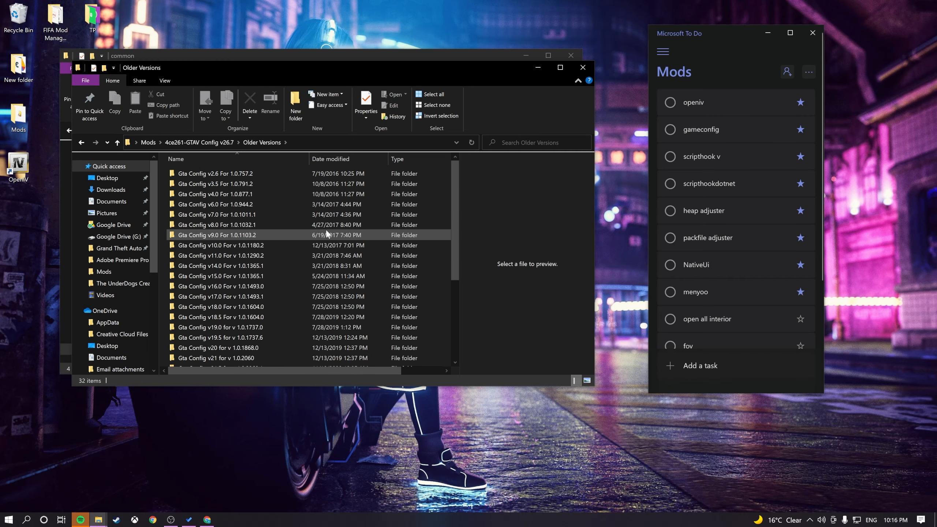
pyautogui.scroll(-3, 326, 233)
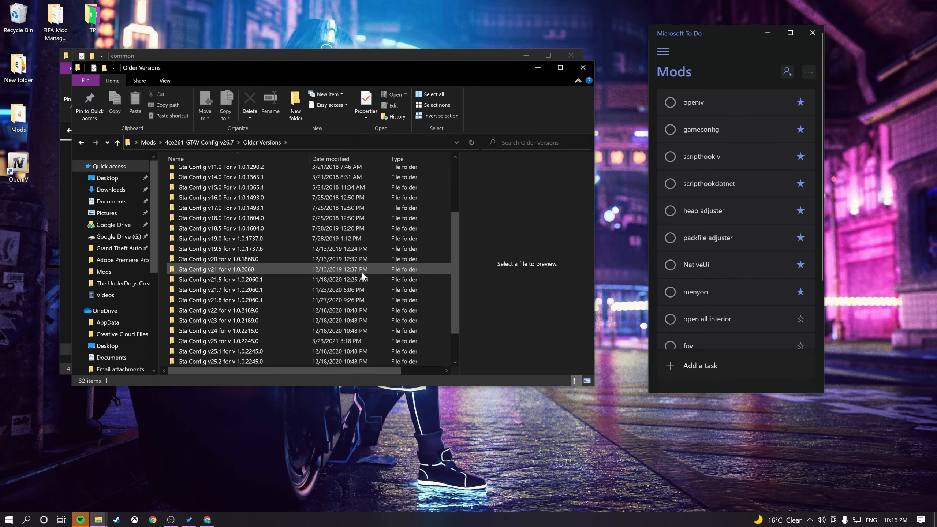
pyautogui.scroll(3, 360, 270)
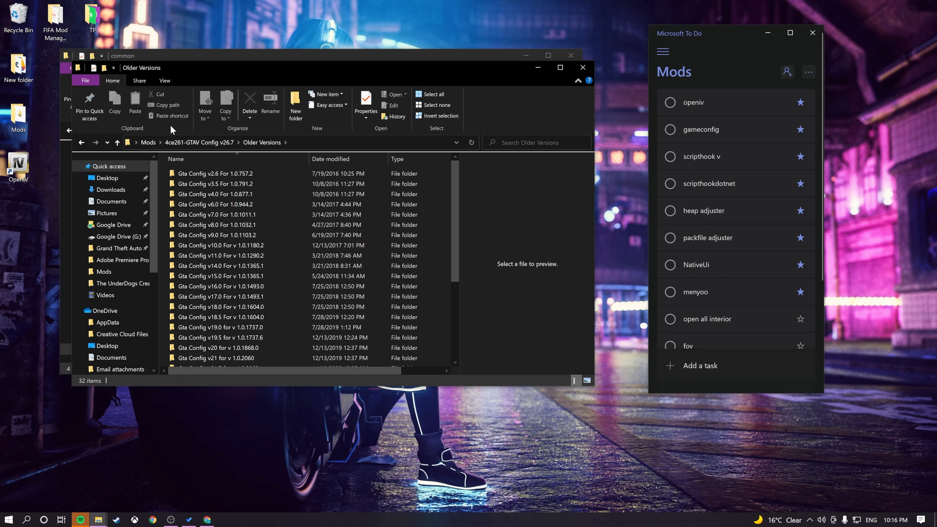
pyautogui.click(203, 143)
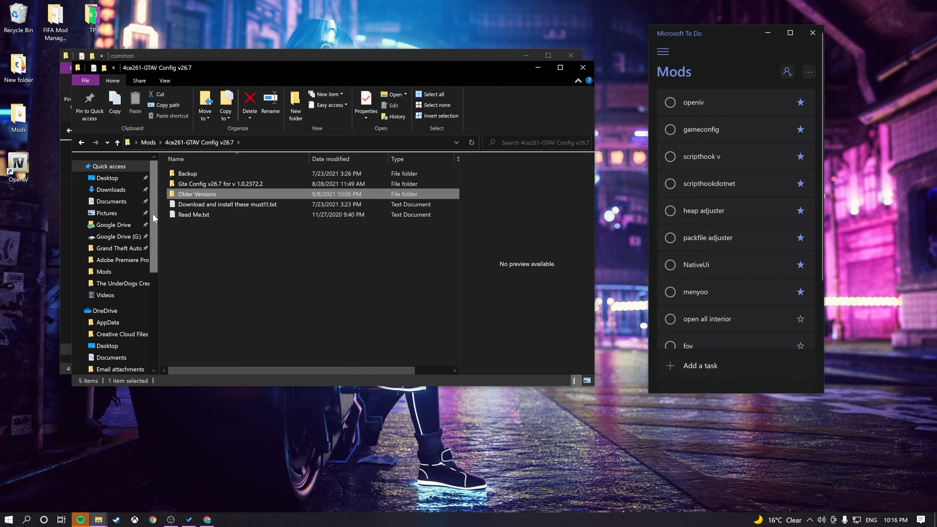
# Move the config folder window lower to uncover the common folder window, and open the Grand Theft Auto V folder in it.
pyautogui.scroll(-3, 122, 221)
pyautogui.scroll(3, 118, 229)
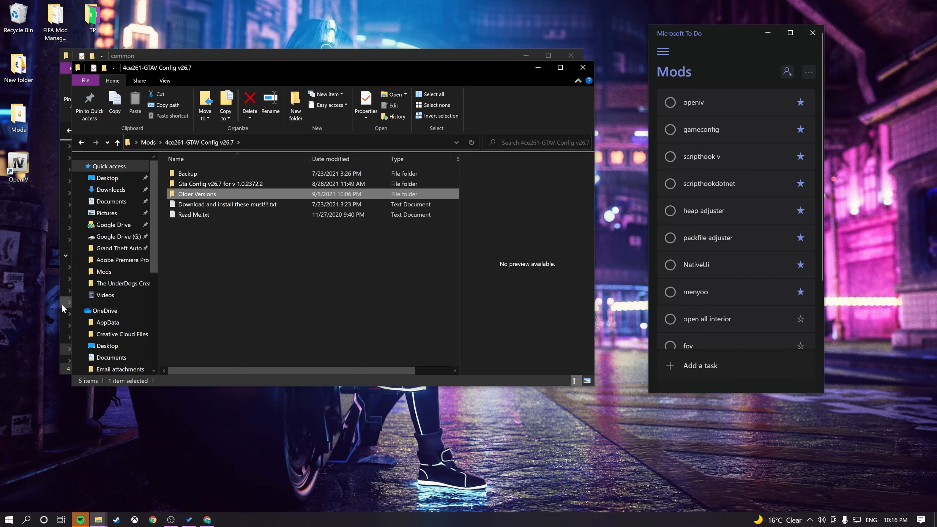
pyautogui.moveTo(268, 63); pyautogui.dragTo(269, 108)
pyautogui.click(269, 55)
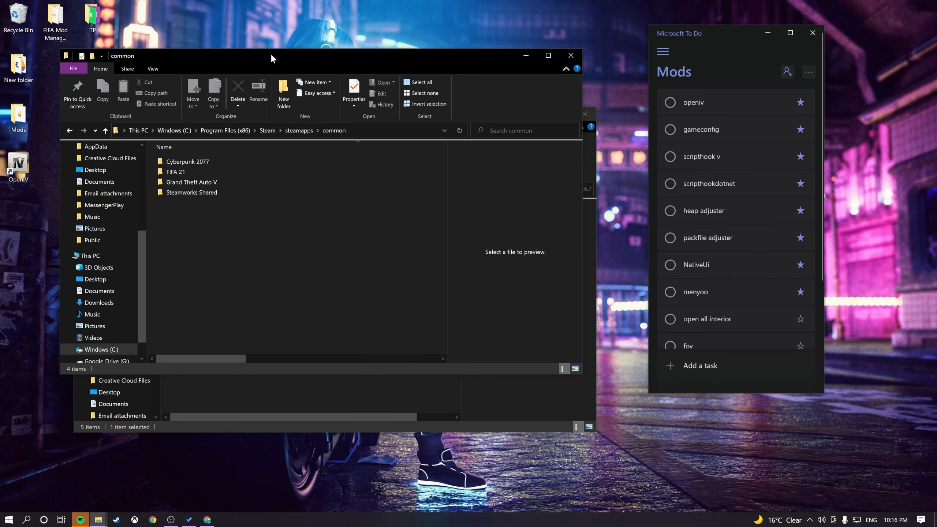
pyautogui.doubleClick(195, 182)
pyautogui.scroll(-3, 165, 274)
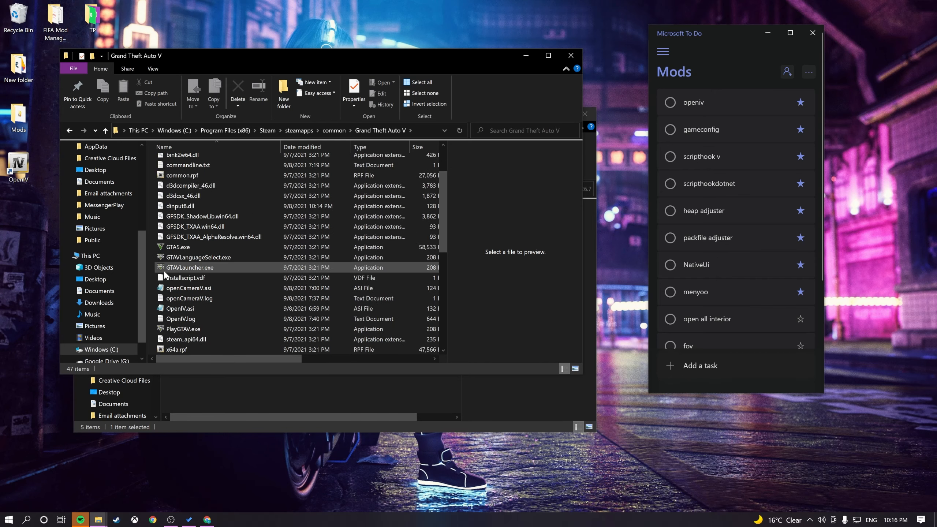
# Check the file version and product version in the details of GTA5.exe's properties.
pyautogui.click(172, 249)
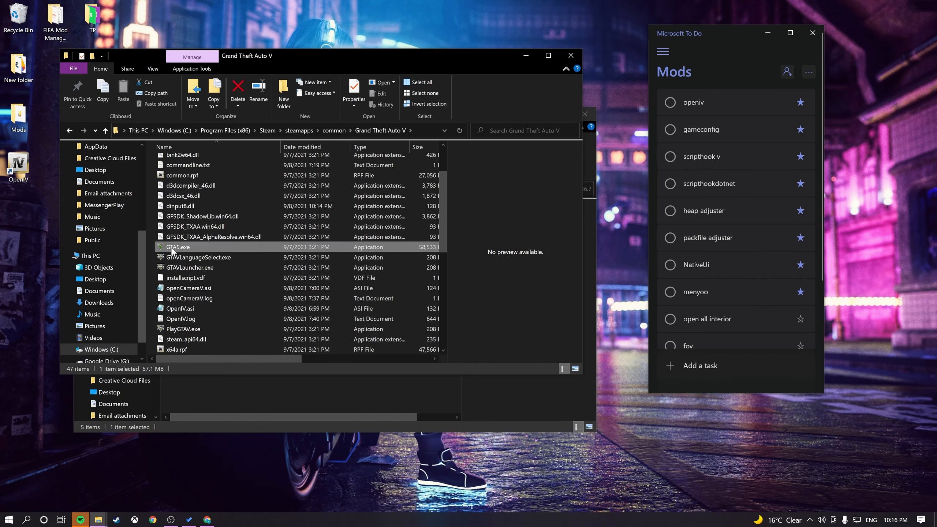
pyautogui.rightClick(172, 249)
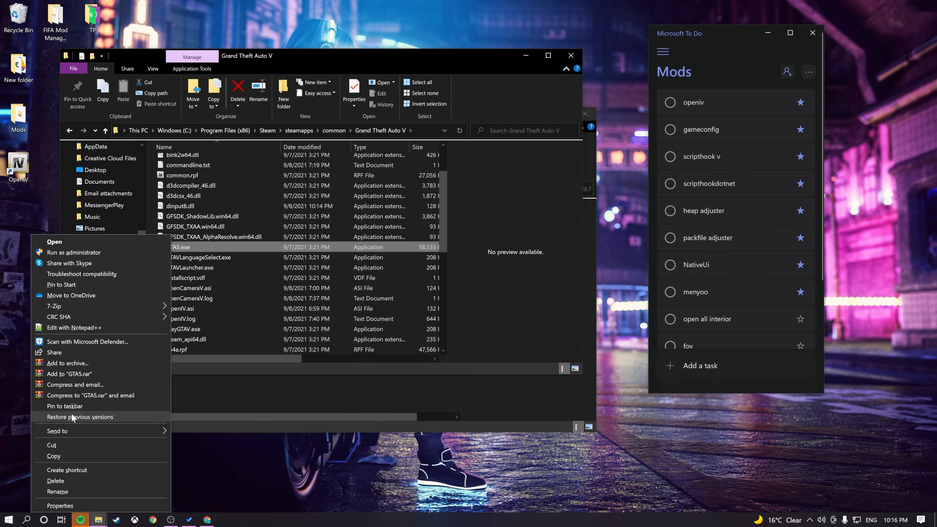
pyautogui.click(112, 509)
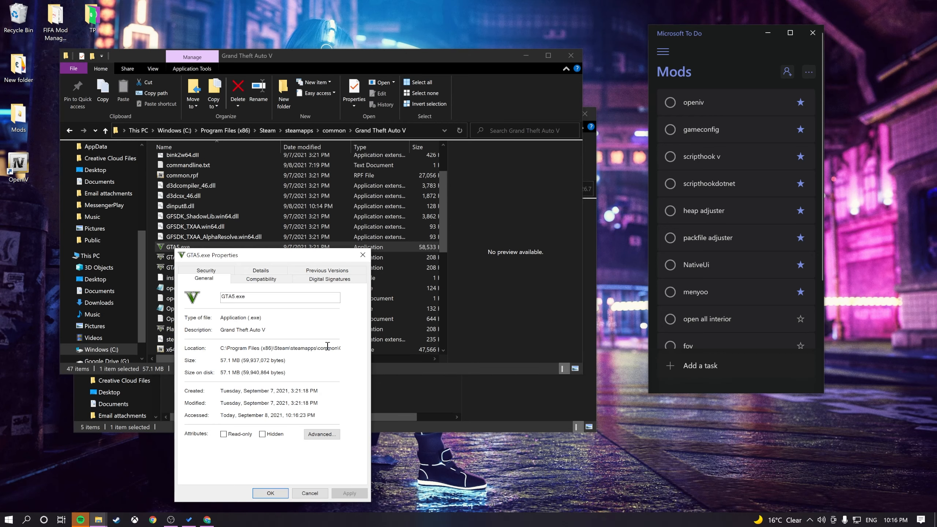
pyautogui.click(269, 271)
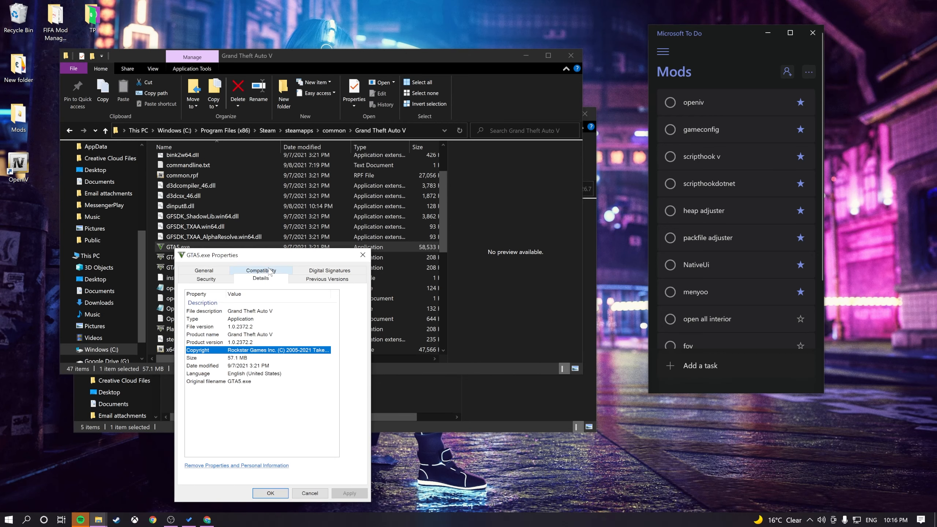
pyautogui.click(260, 327)
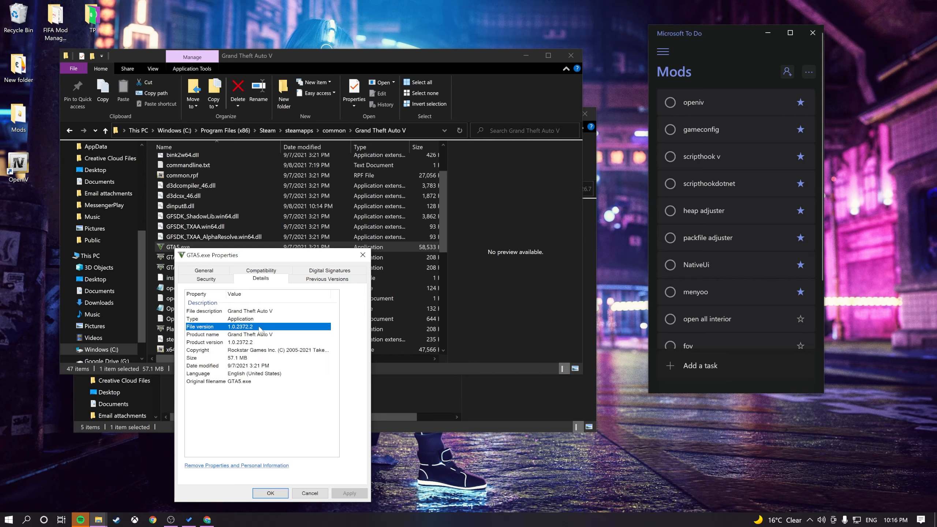
pyautogui.click(256, 343)
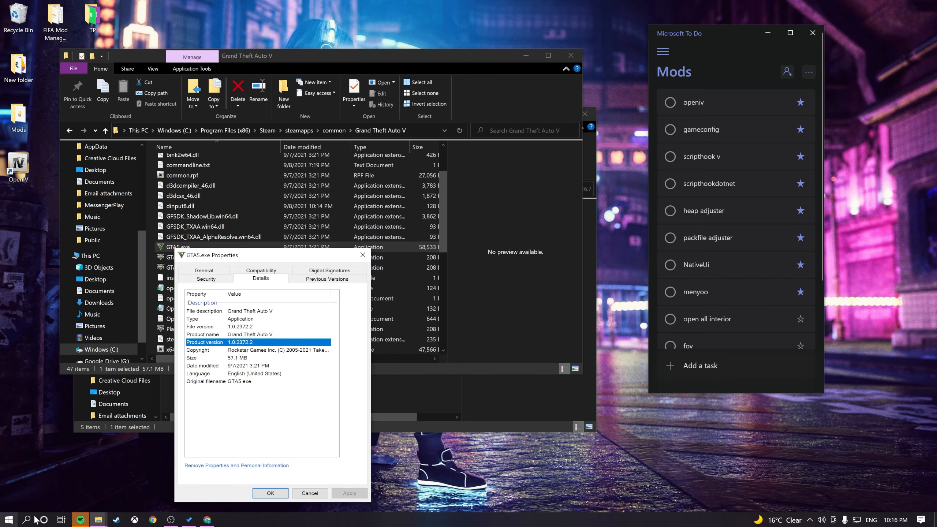
# Return to the config window and compare Gta Config v26.7 for v 1.0.2372.2 and Older Versions against the installed game version.
pyautogui.click(513, 415)
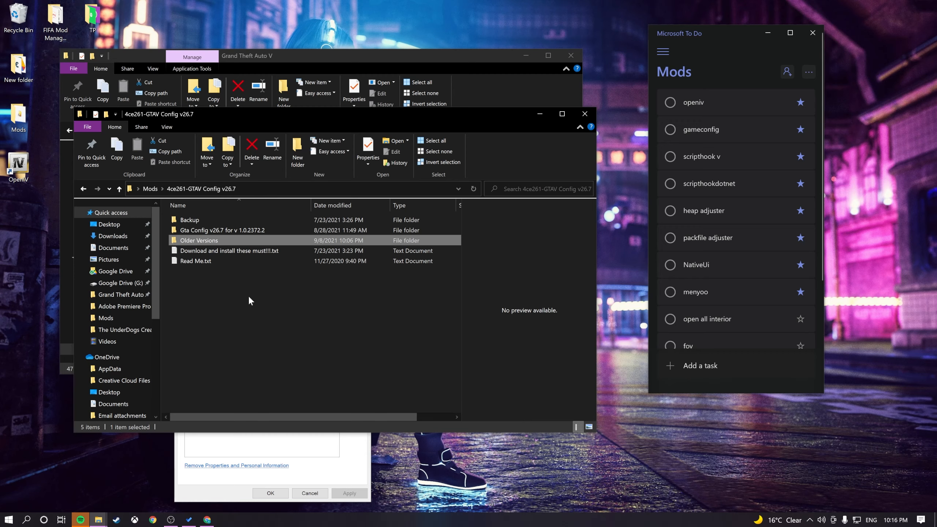
pyautogui.click(243, 231)
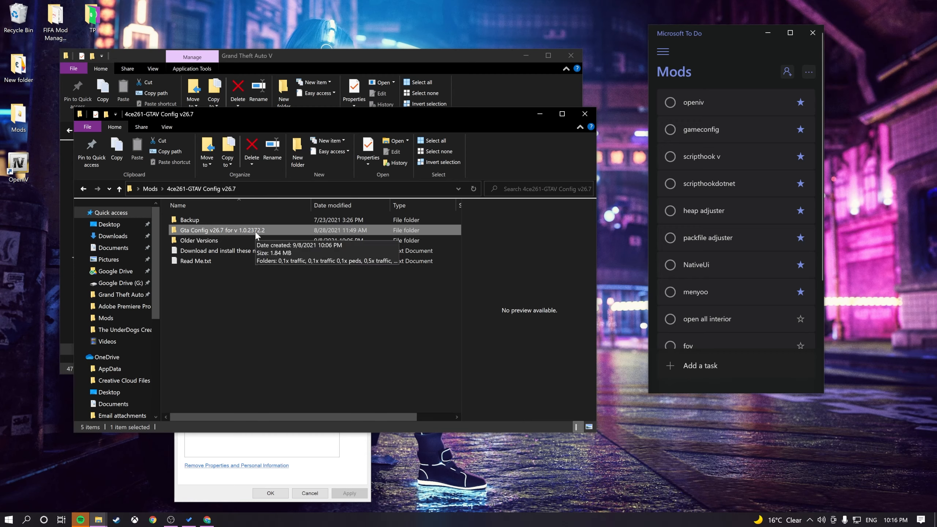
pyautogui.doubleClick(255, 230)
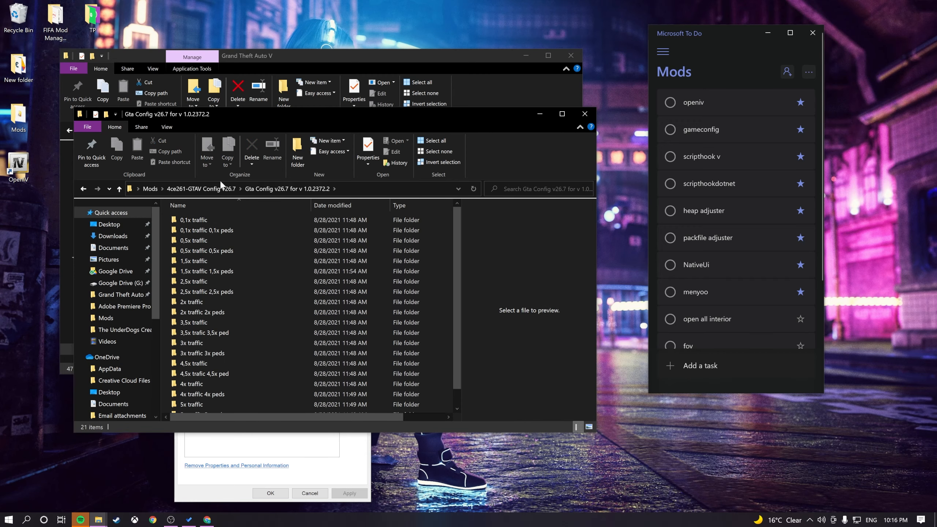
pyautogui.click(202, 188)
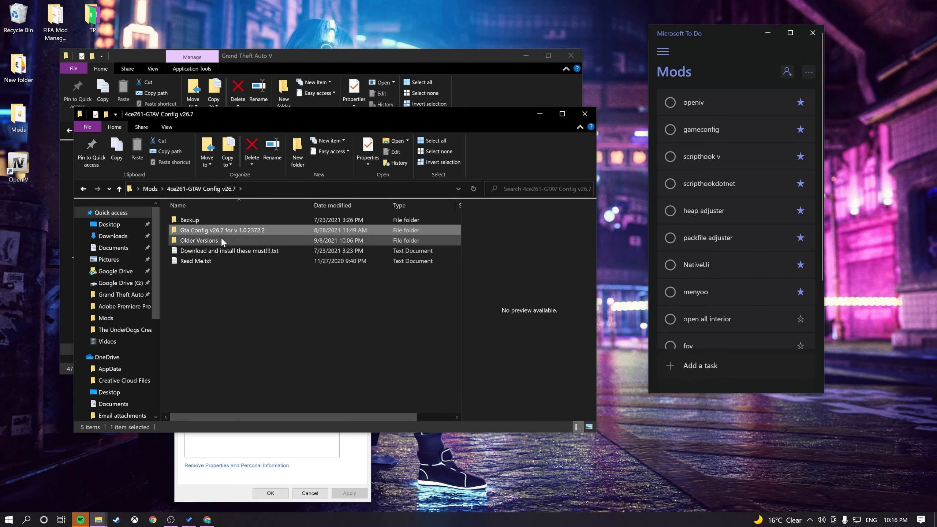
pyautogui.doubleClick(222, 240)
pyautogui.scroll(-4, 236, 273)
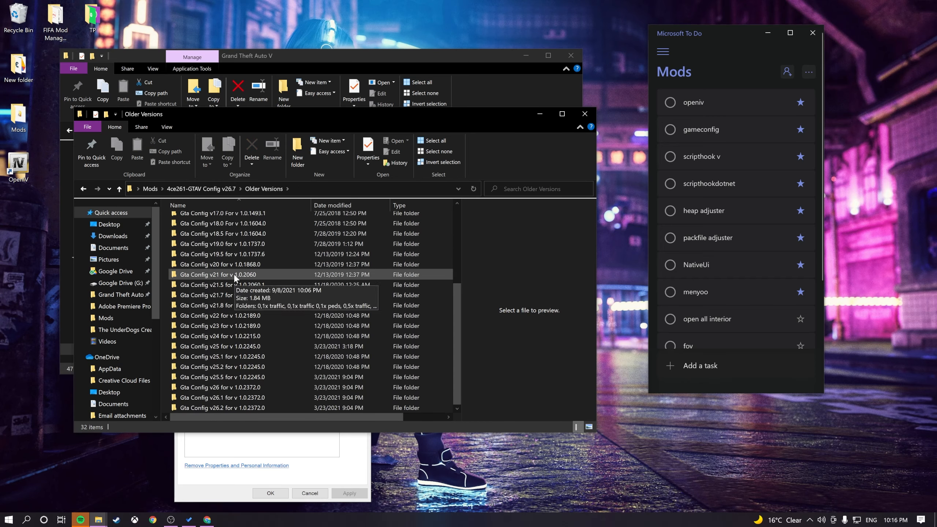
pyautogui.scroll(4, 233, 273)
# Leave Older Versions and open Gta Config v26.7 for v 1.0.2372.2 to view its list of traffic variants.
pyautogui.click(220, 191)
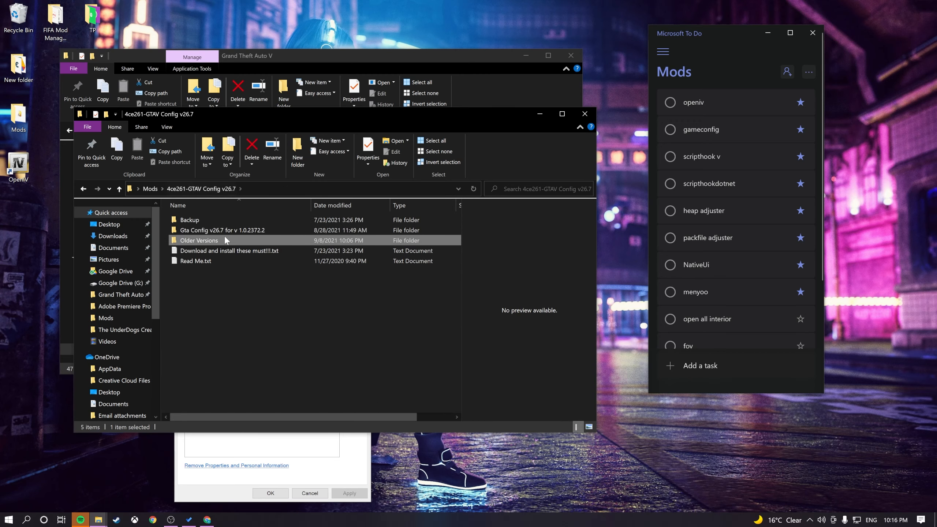
pyautogui.doubleClick(224, 229)
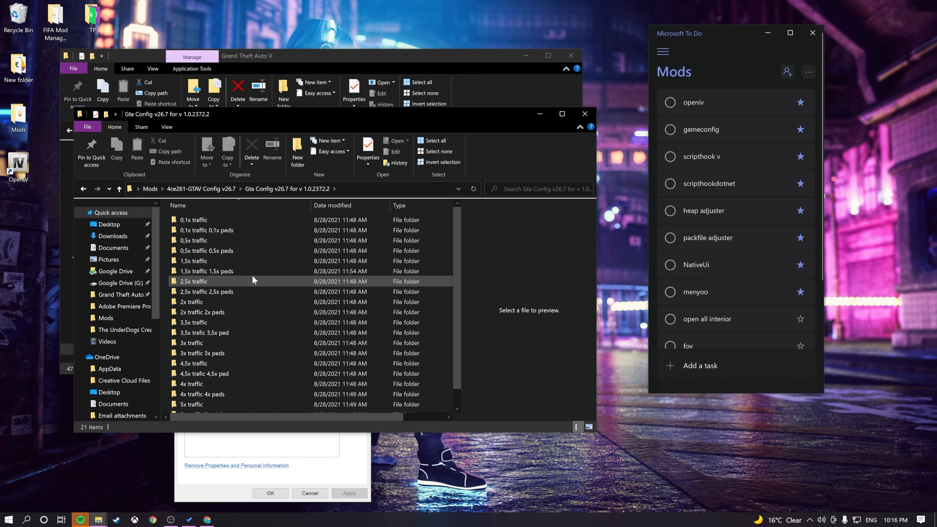
pyautogui.scroll(-1, 273, 262)
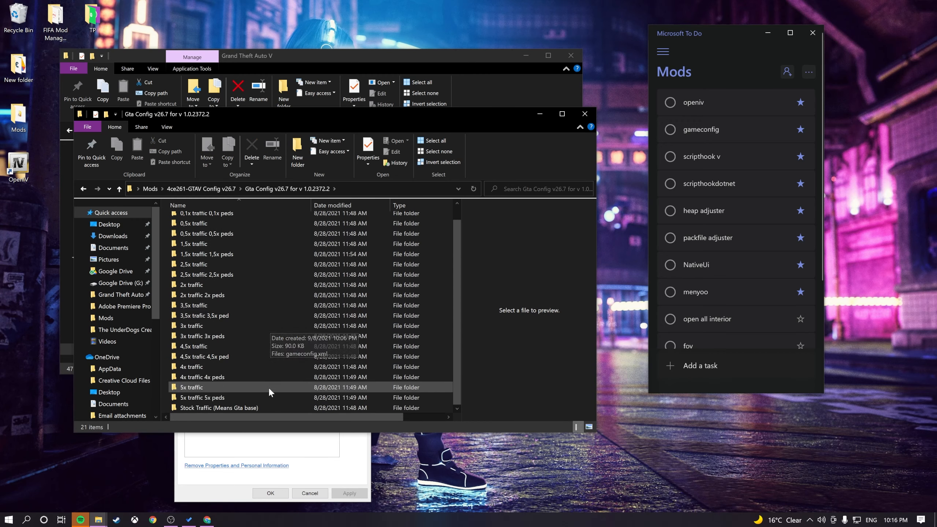
# Look through the traffic variants for v 1.0.2372.2 and open Stock Traffic (Means Gta base) to reach its gameconfig.xml.
pyautogui.scroll(1, 276, 362)
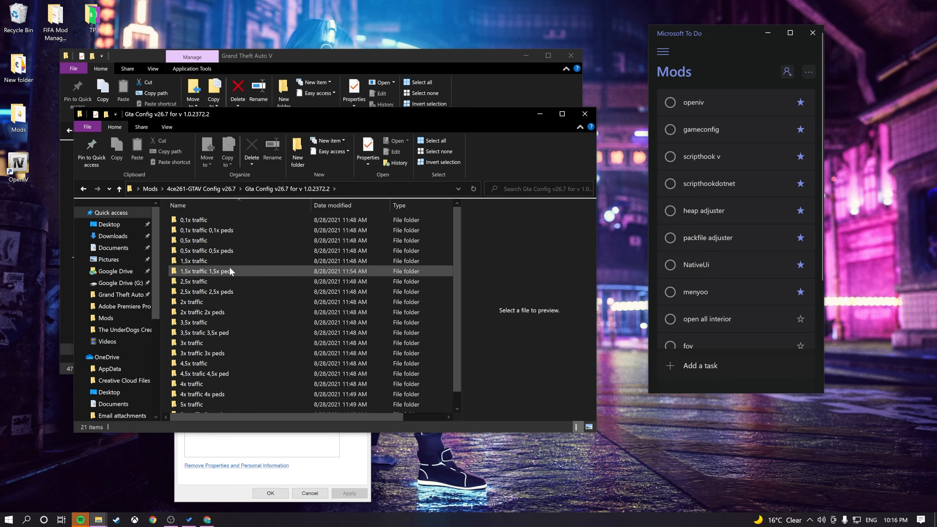
pyautogui.scroll(-1, 260, 288)
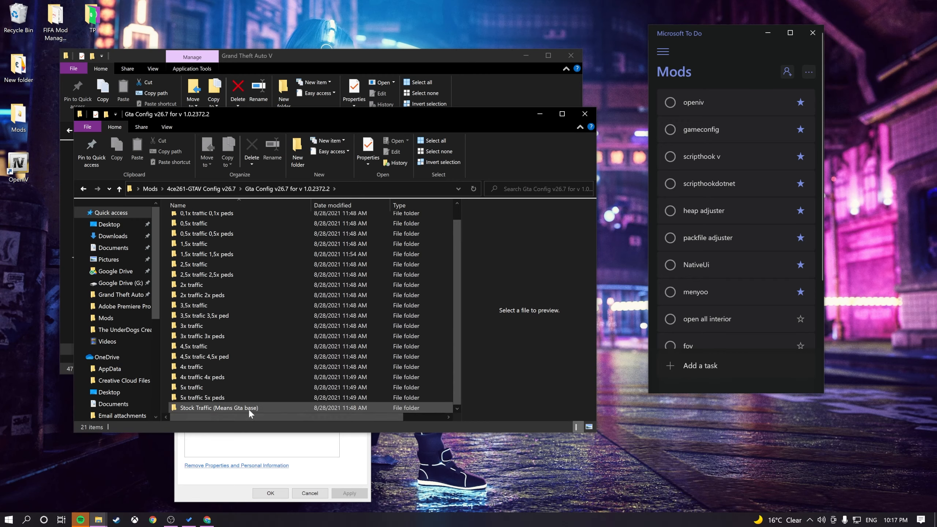
pyautogui.moveTo(249, 408)
pyautogui.scroll(1, 249, 409)
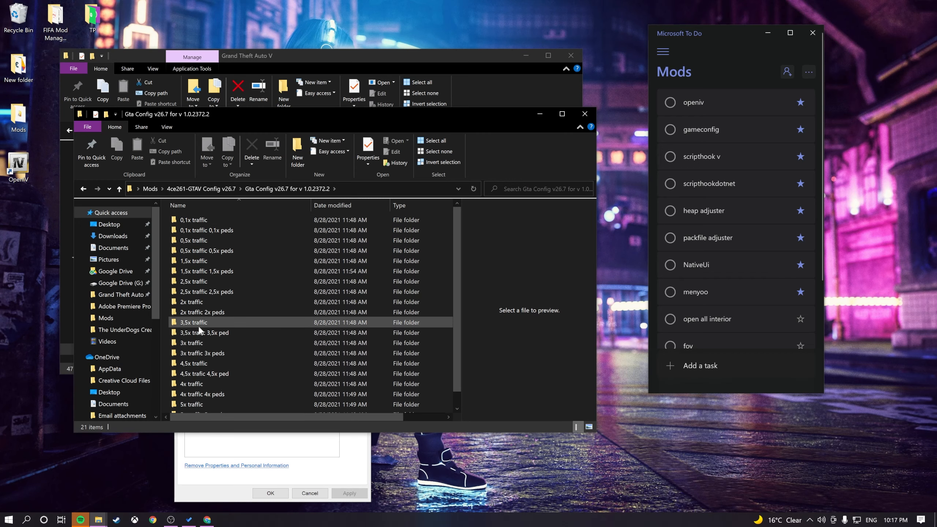
pyautogui.scroll(-1, 234, 337)
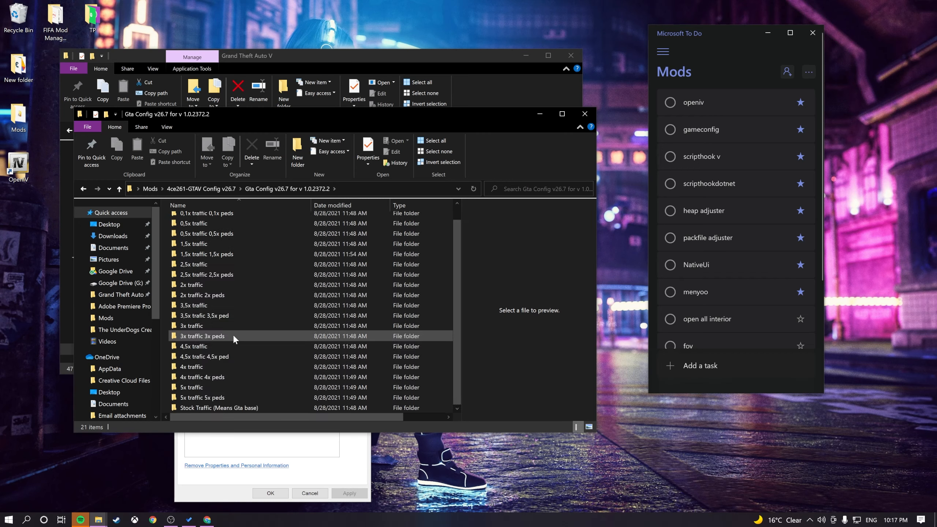
pyautogui.doubleClick(246, 407)
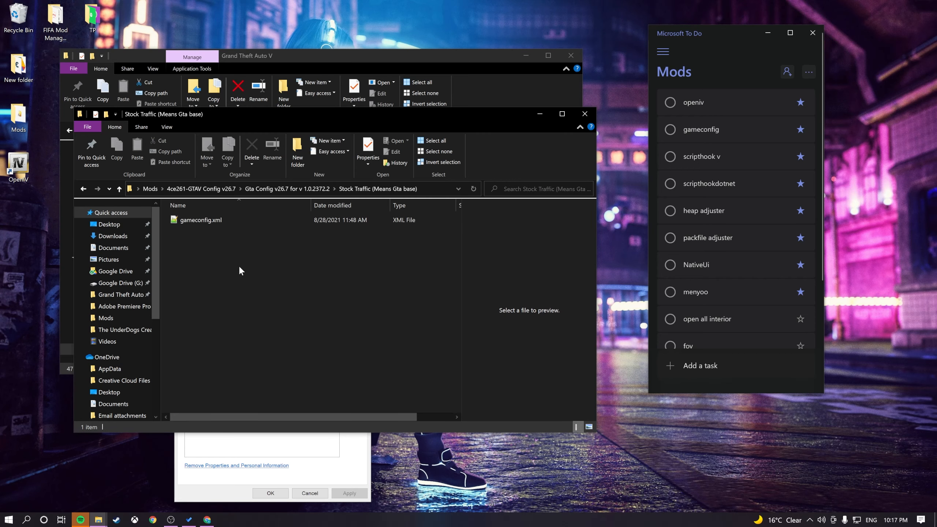
pyautogui.click(197, 222)
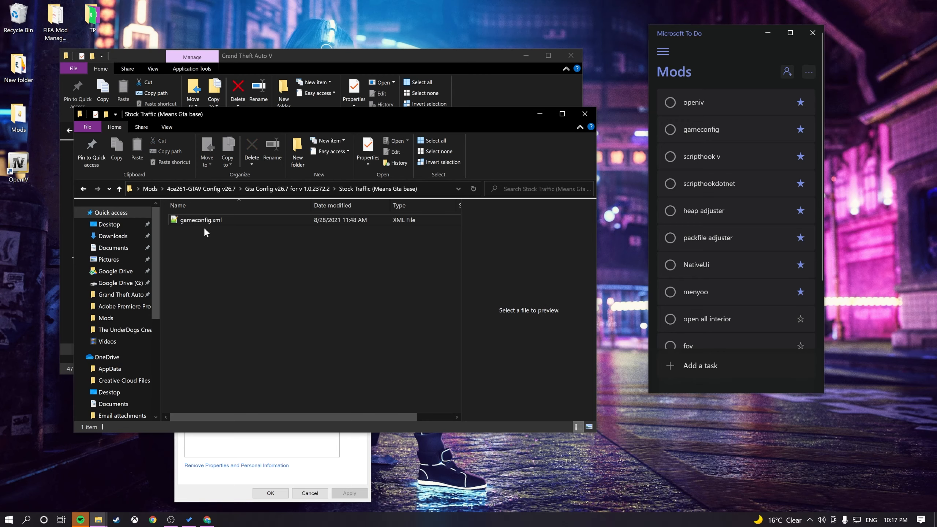
pyautogui.click(211, 258)
# Switch to OpenIV, load Grand Theft Auto V for Windows, and go to the GTA V root folder.
pyautogui.doubleClick(18, 164)
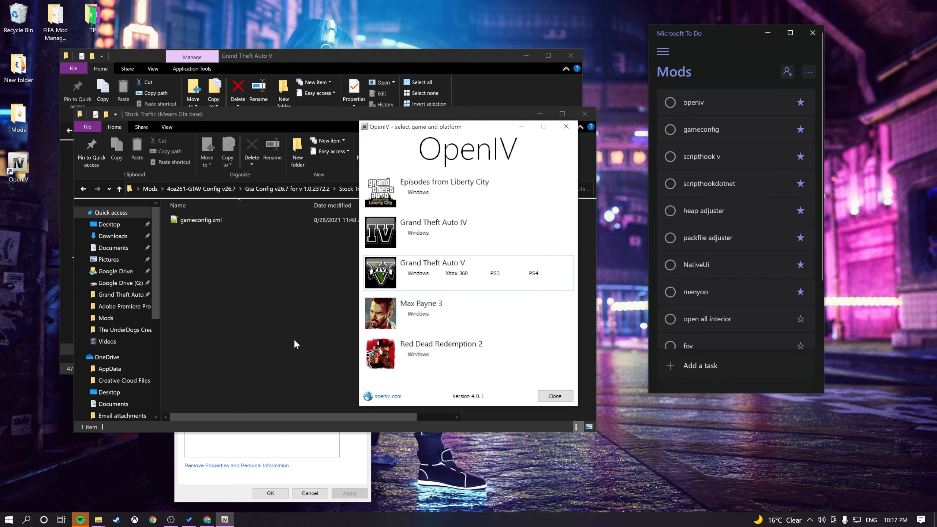
pyautogui.click(380, 272)
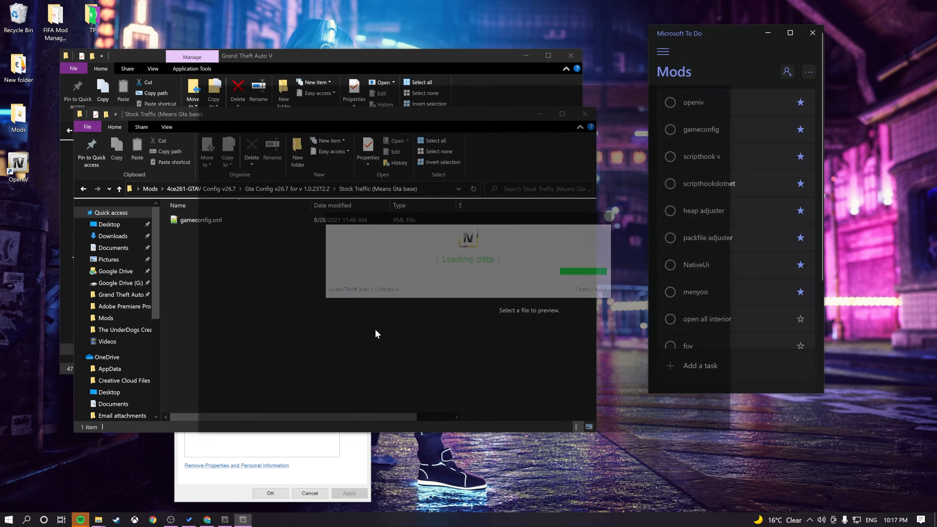
pyautogui.click(268, 213)
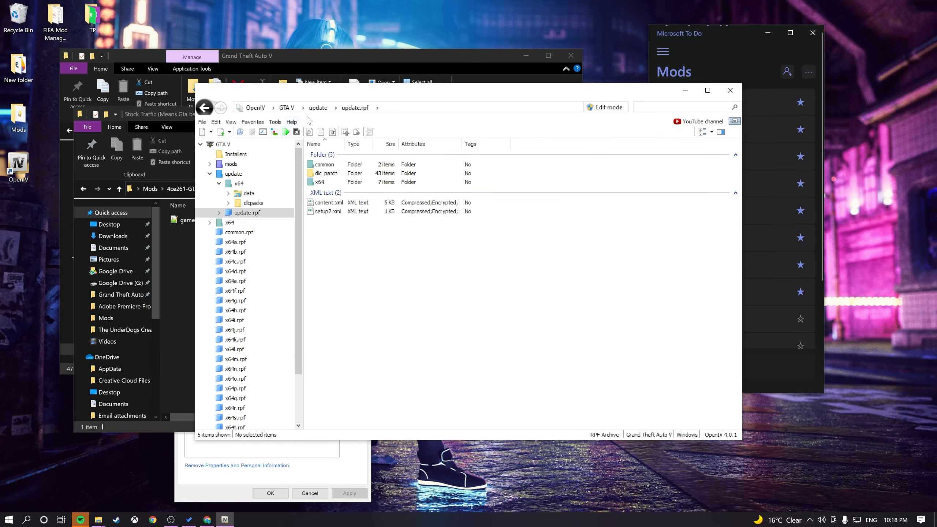
pyautogui.click(291, 111)
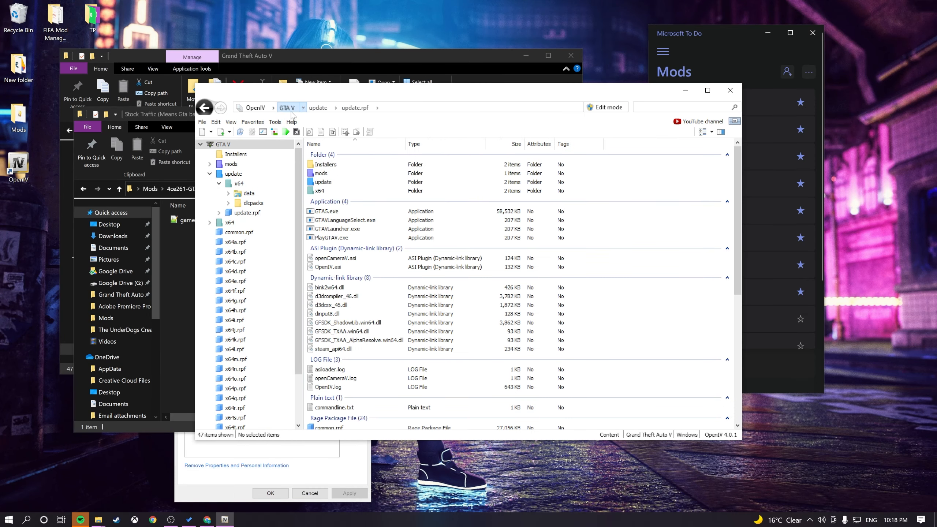
# Browse into update, update.rpf, common, data and select gameconfig.xml among the XML text files.
pyautogui.doubleClick(322, 182)
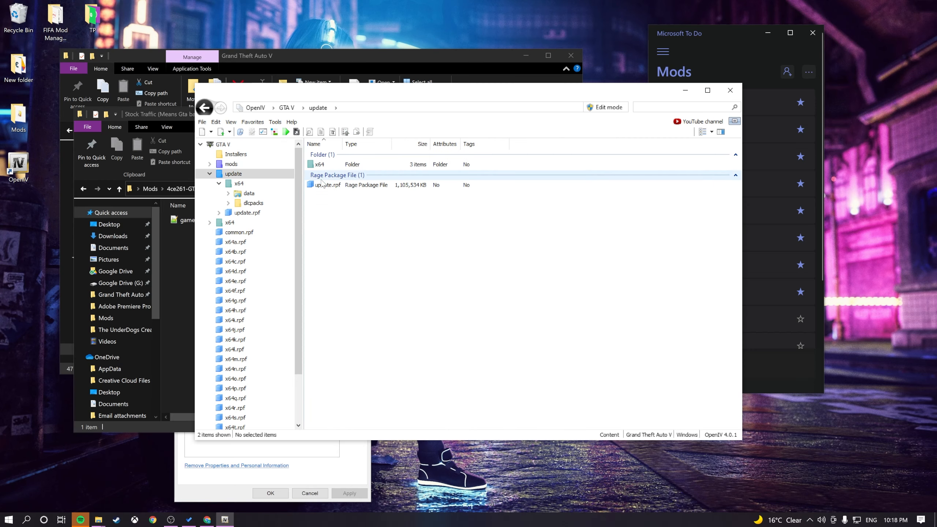
pyautogui.doubleClick(327, 185)
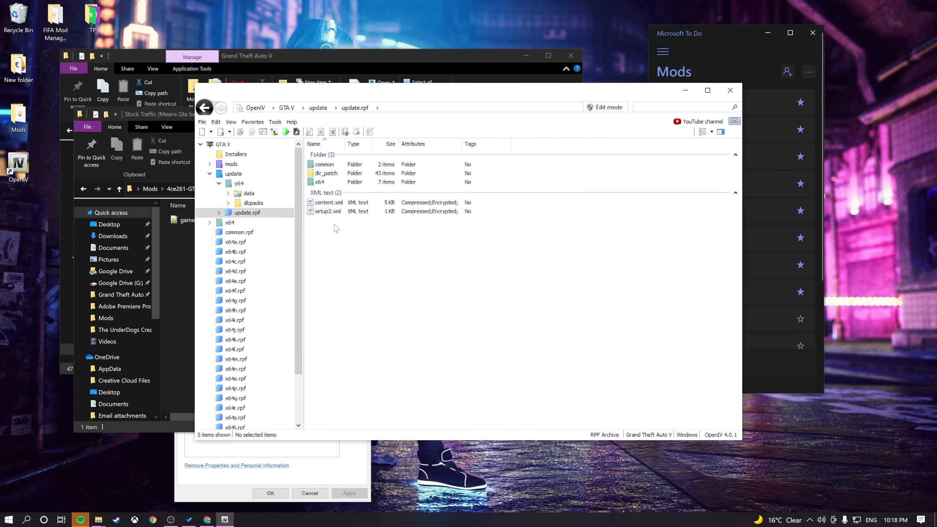
pyautogui.doubleClick(331, 165)
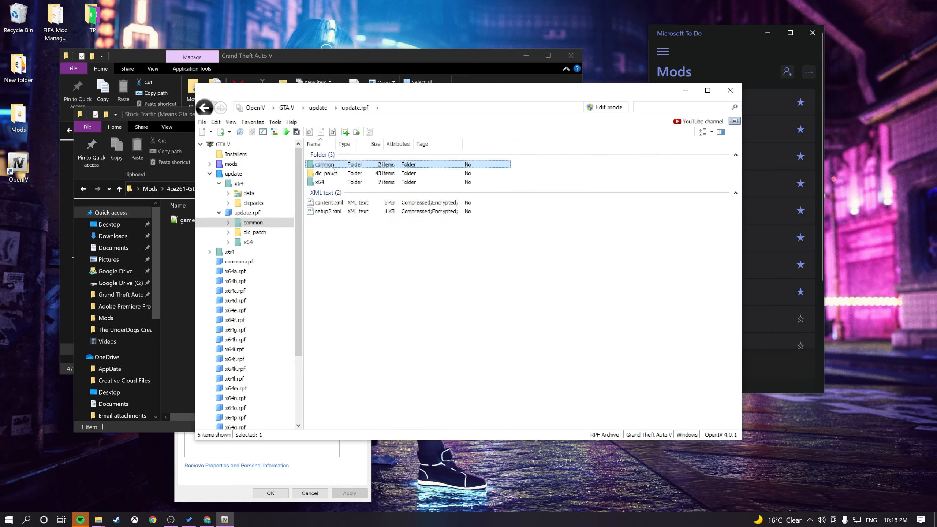
pyautogui.click(334, 167)
pyautogui.doubleClick(334, 167)
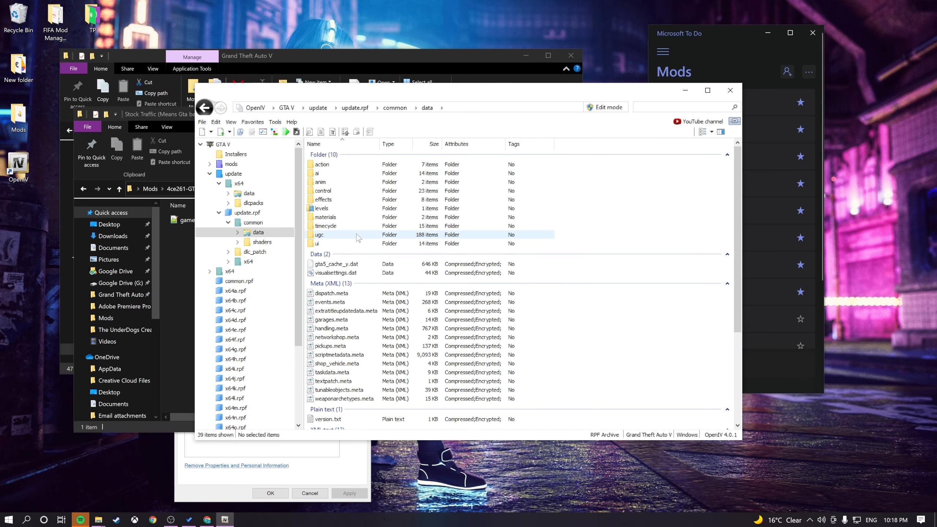
pyautogui.scroll(-1, 447, 238)
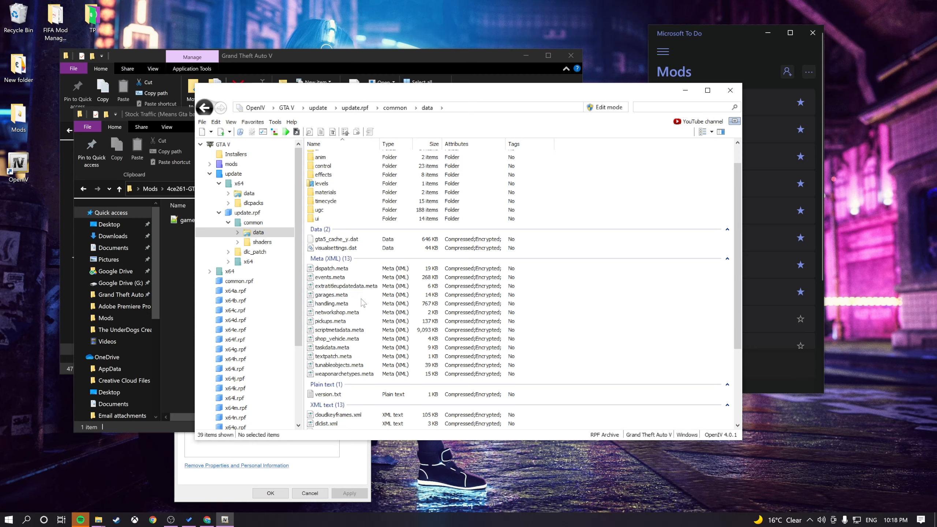
pyautogui.scroll(-4, 363, 300)
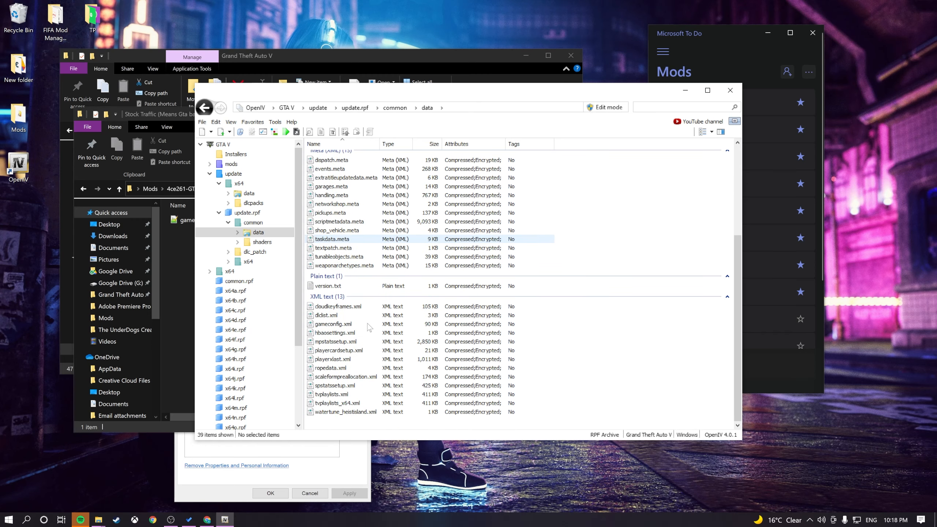
pyautogui.click(355, 324)
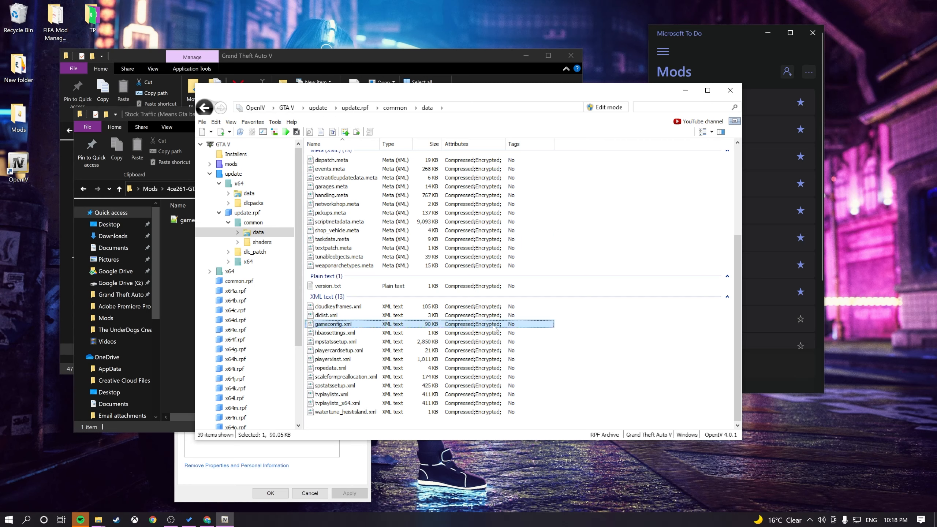
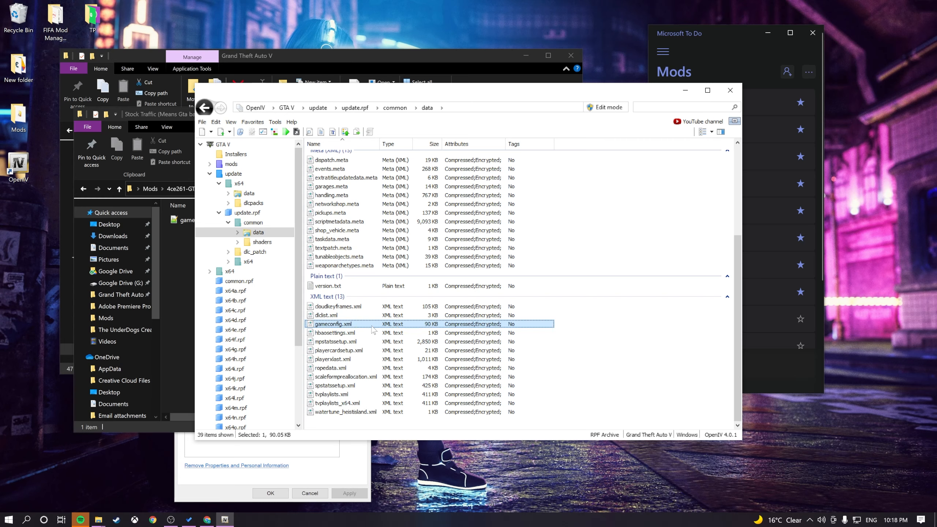
# Export the original gameconfig.xml into a new folder named Packup inside the desktop's Mods folder.
pyautogui.rightClick(335, 325)
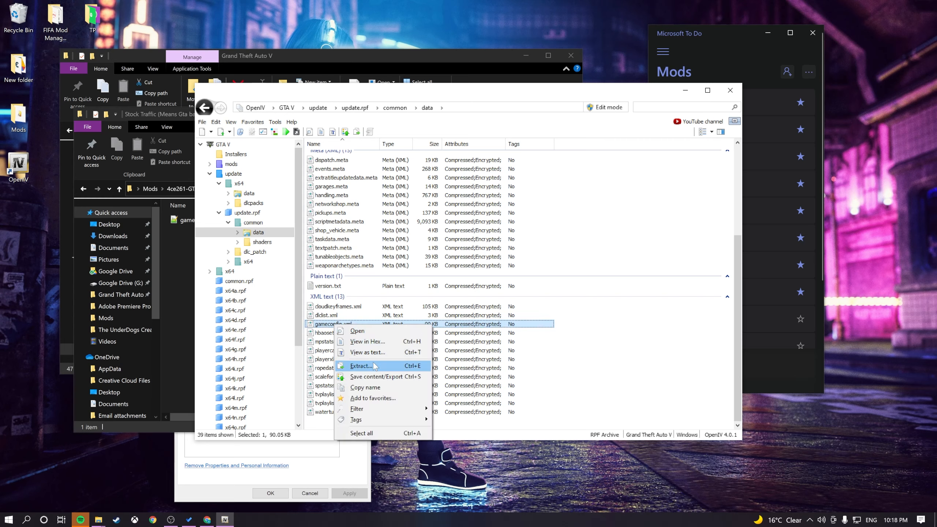
pyautogui.click(374, 377)
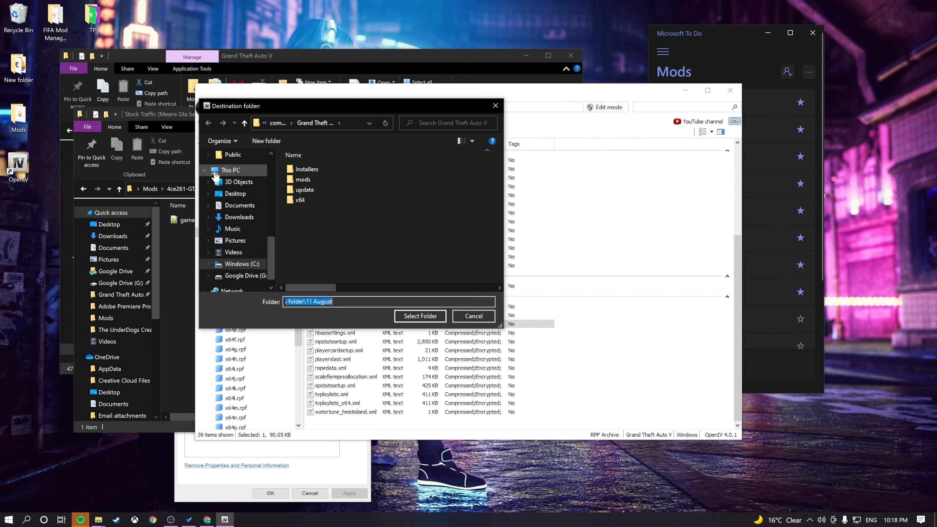
pyautogui.moveTo(273, 271); pyautogui.dragTo(265, 189)
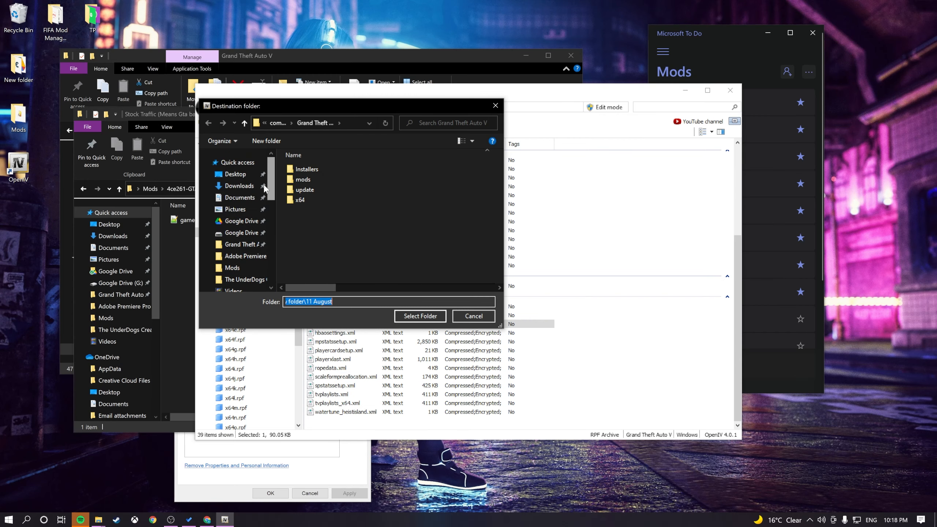
pyautogui.click(233, 178)
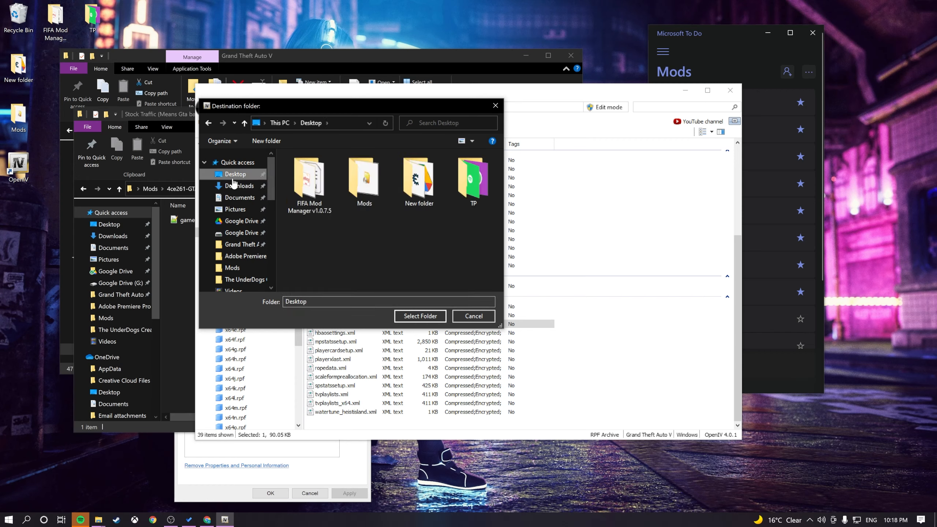
pyautogui.doubleClick(368, 184)
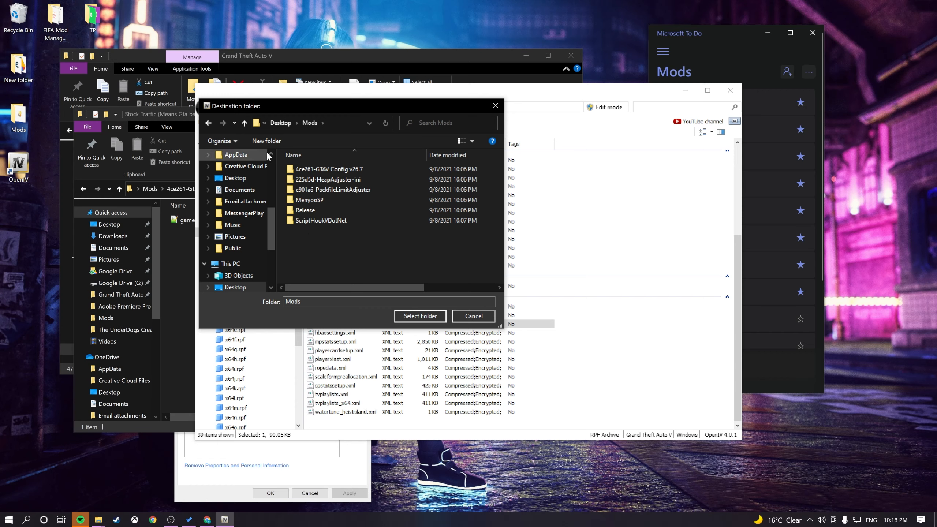
pyautogui.click(267, 141)
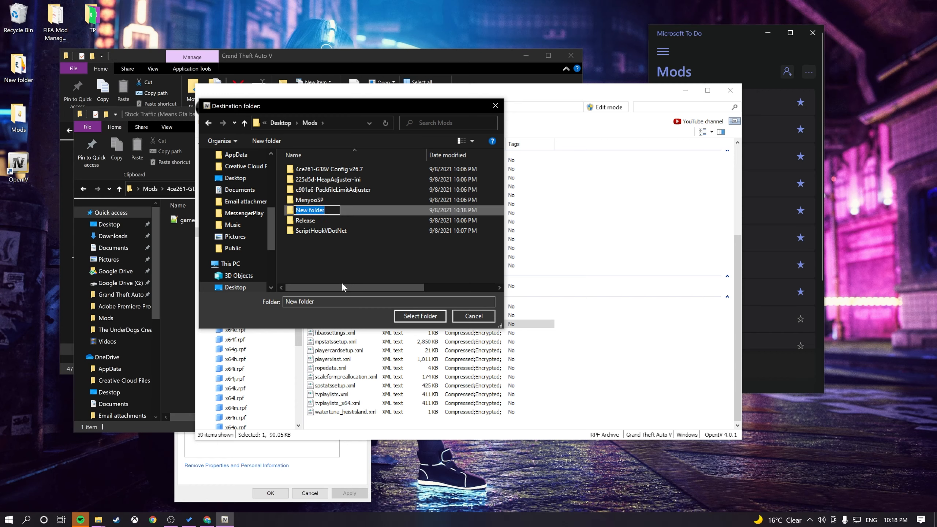
pyautogui.write('Packup')
pyautogui.press('Return')
pyautogui.press('Return')
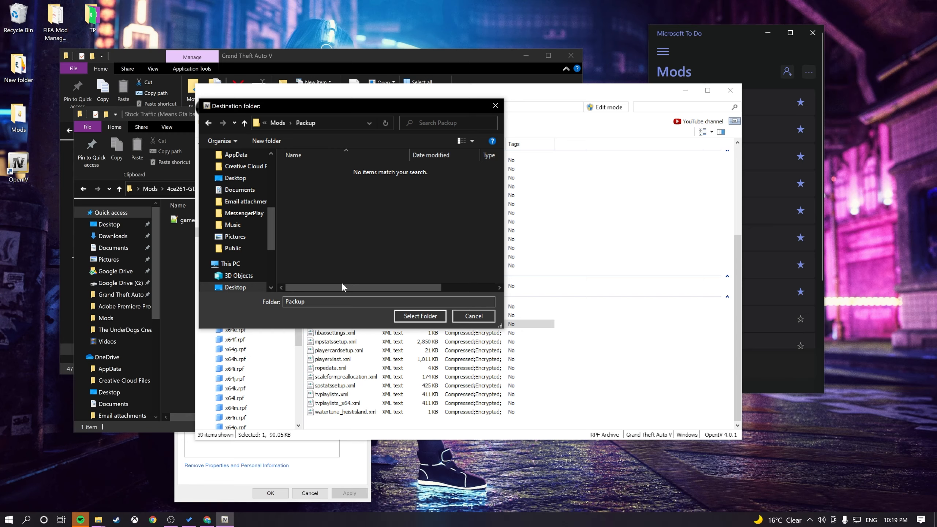
pyautogui.click(406, 316)
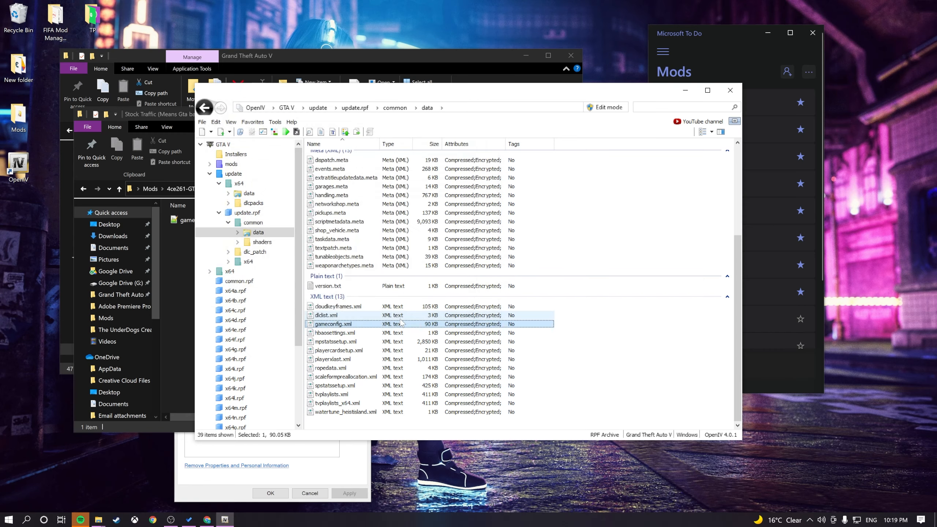
# Check the Packup folder in the desktop's Mods folder for the exported gameconfig.xml, and return to OpenIV.
pyautogui.doubleClick(18, 113)
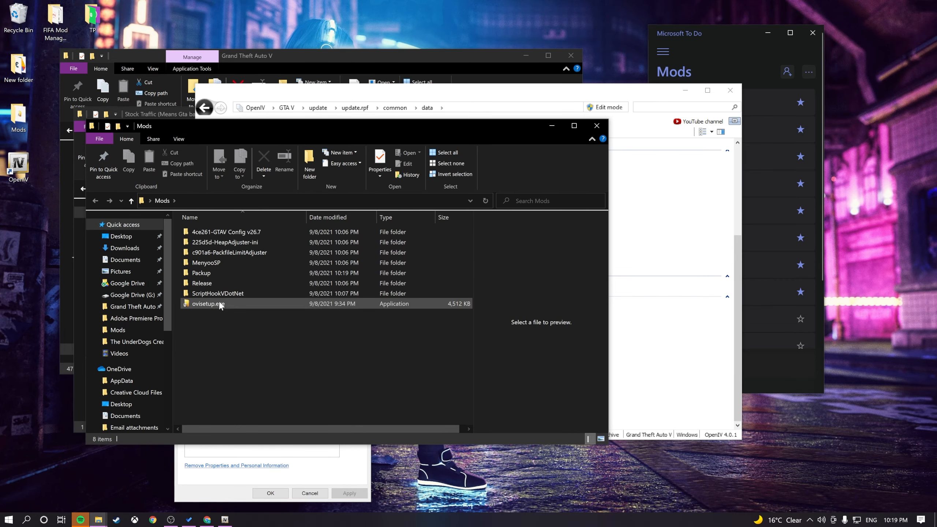
pyautogui.doubleClick(230, 277)
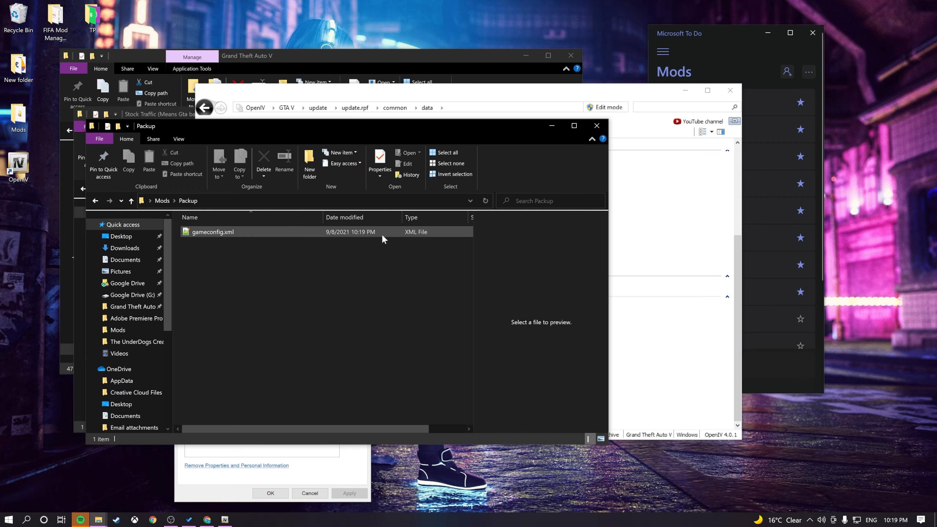
pyautogui.click(544, 123)
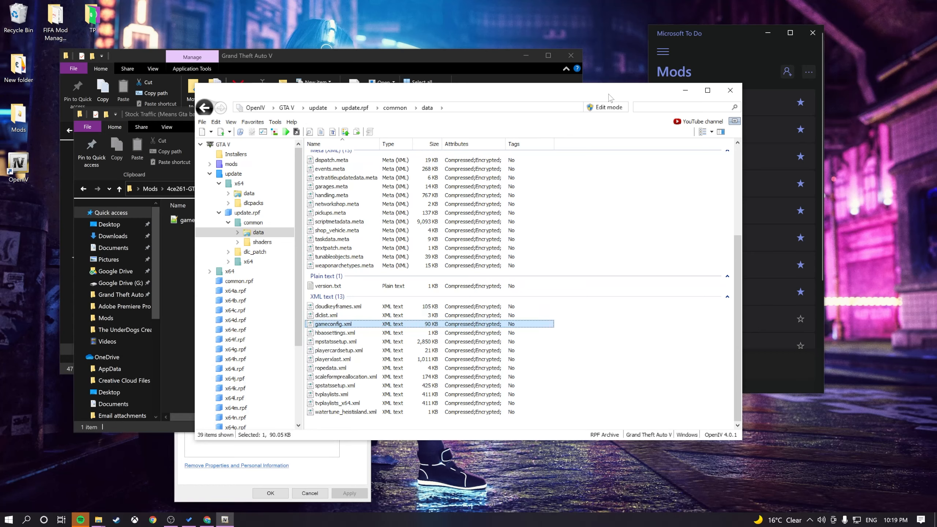
# Enable edit mode, accept automatic saving of changes, and copy the update.rpf archive to the "mods" folder.
pyautogui.click(611, 108)
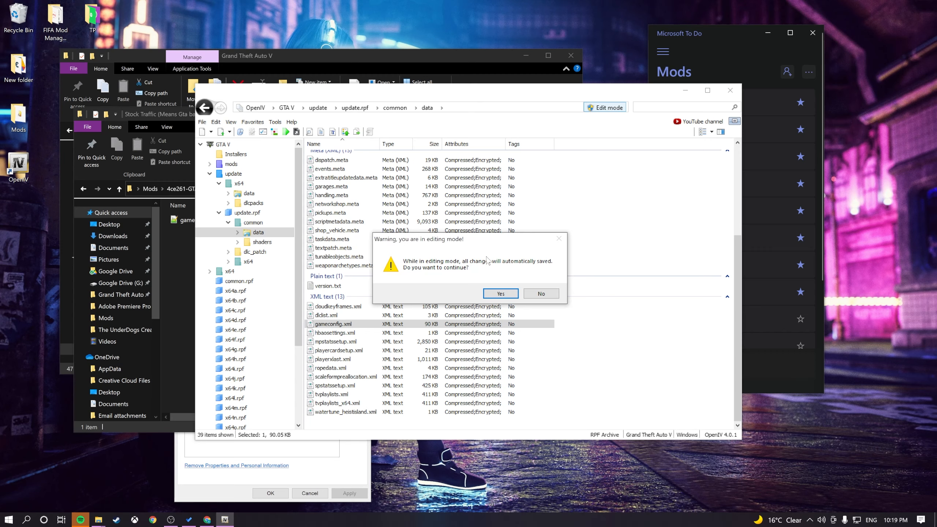
pyautogui.click(501, 294)
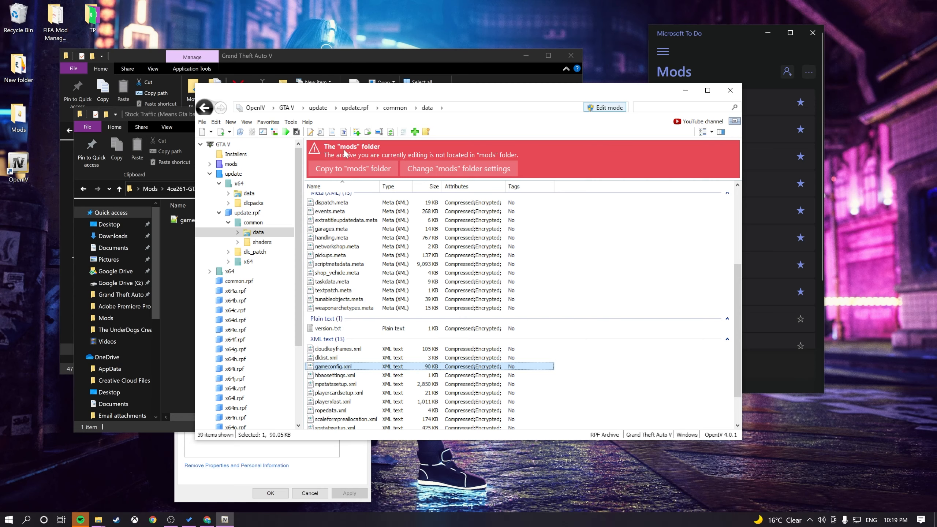
pyautogui.click(359, 170)
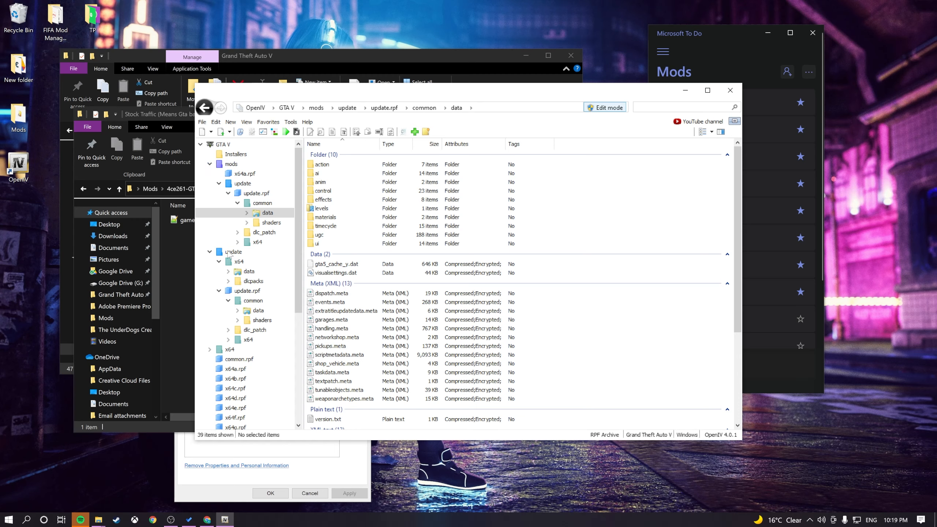
# Collapse the original update folder in the folder tree, keeping the mods copy's common data folder open.
pyautogui.click(209, 252)
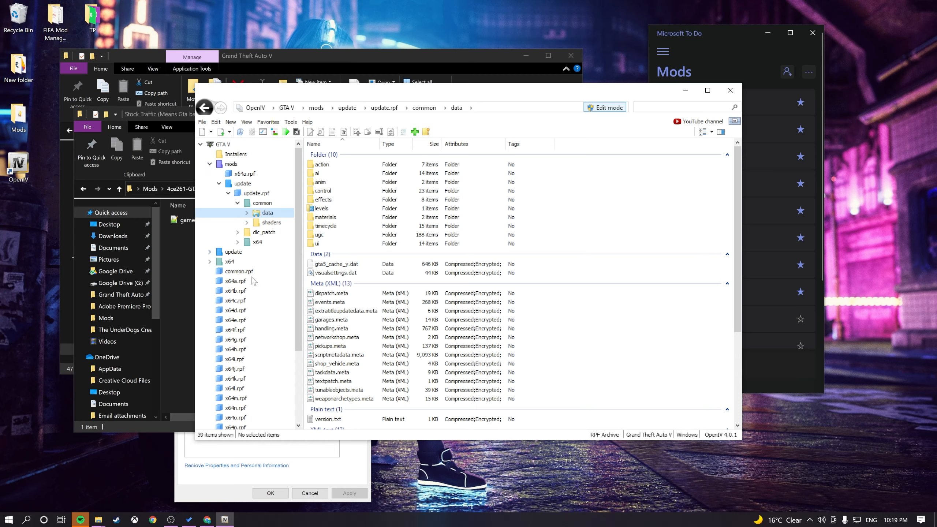
pyautogui.click(209, 252)
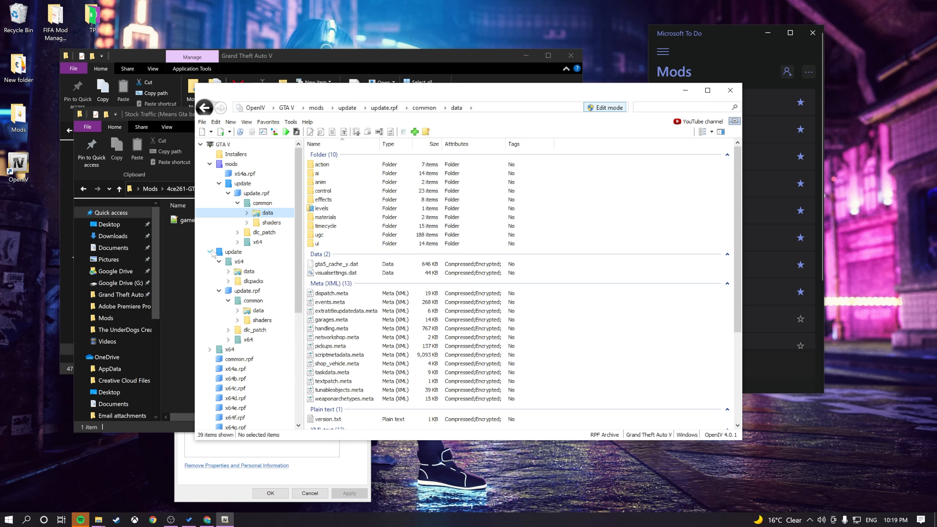
pyautogui.click(210, 252)
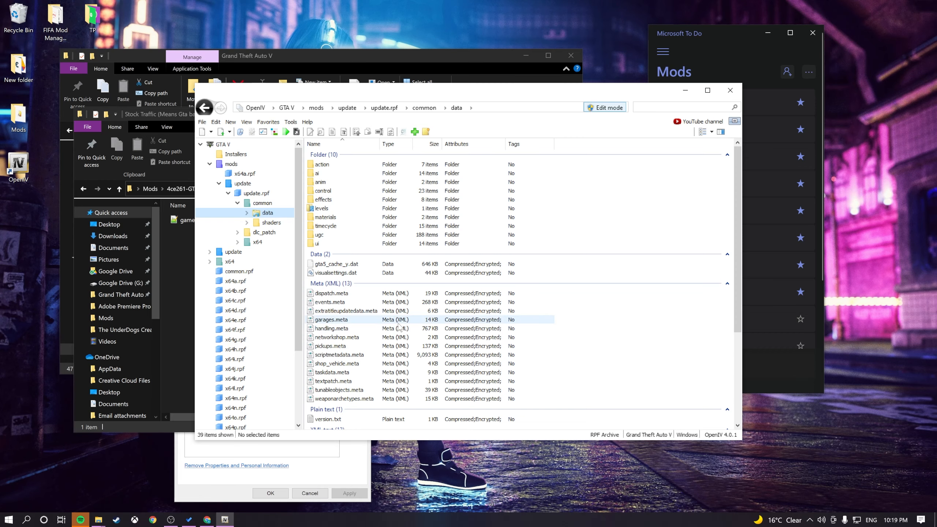
# Close the Grand Theft Auto V folder window and open the Stock Traffic (Means Gta base) folder in Gta Config v26.7 for v 1.0.2372.2.
pyautogui.click(388, 59)
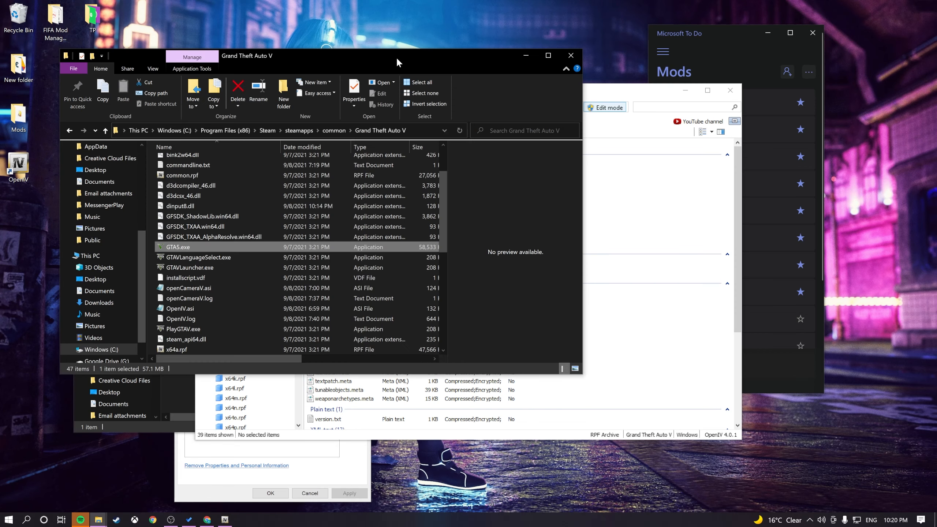
pyautogui.click(571, 55)
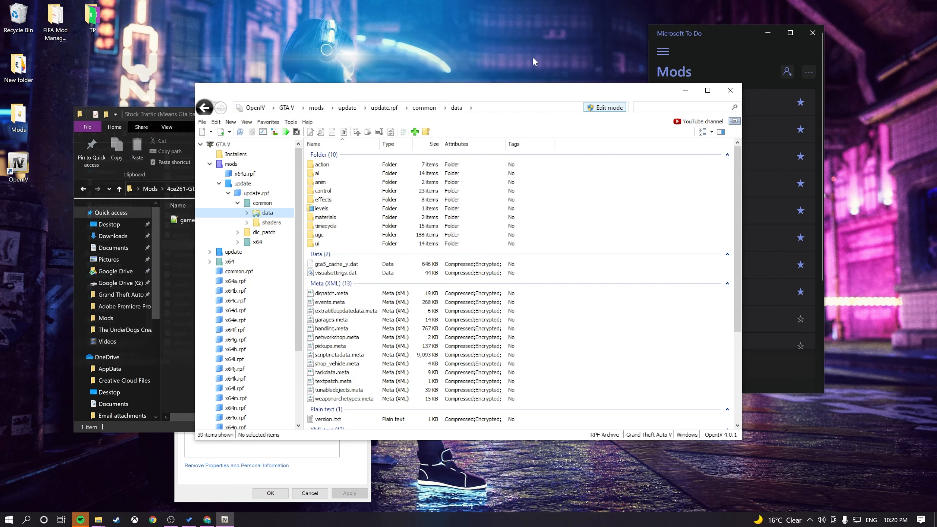
pyautogui.click(178, 114)
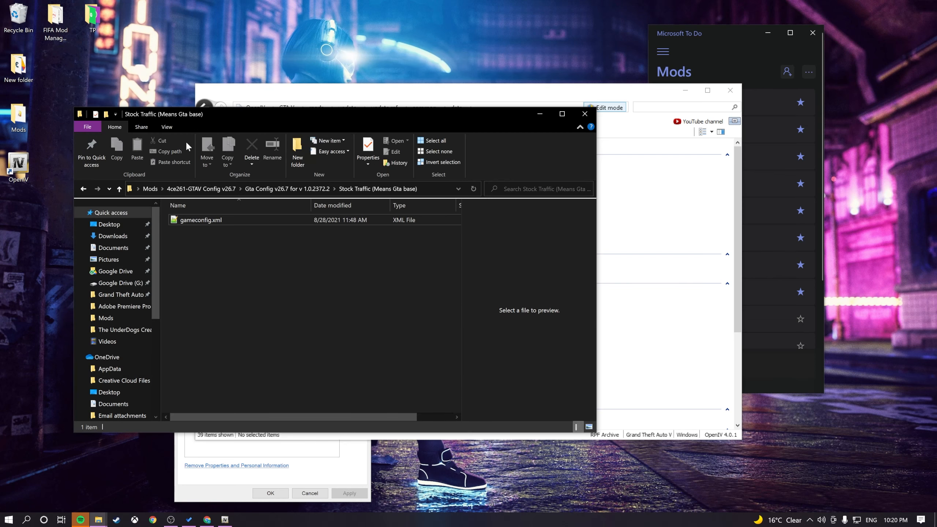
pyautogui.click(298, 189)
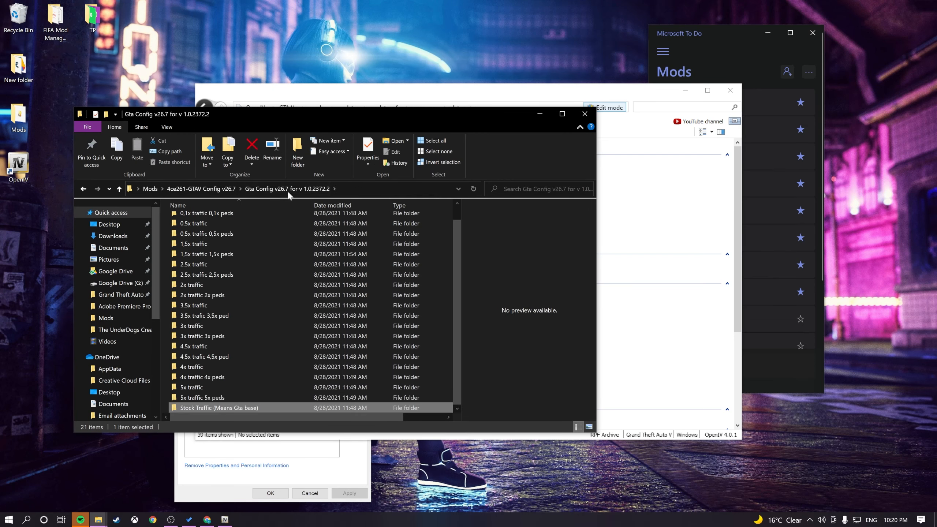
pyautogui.doubleClick(226, 408)
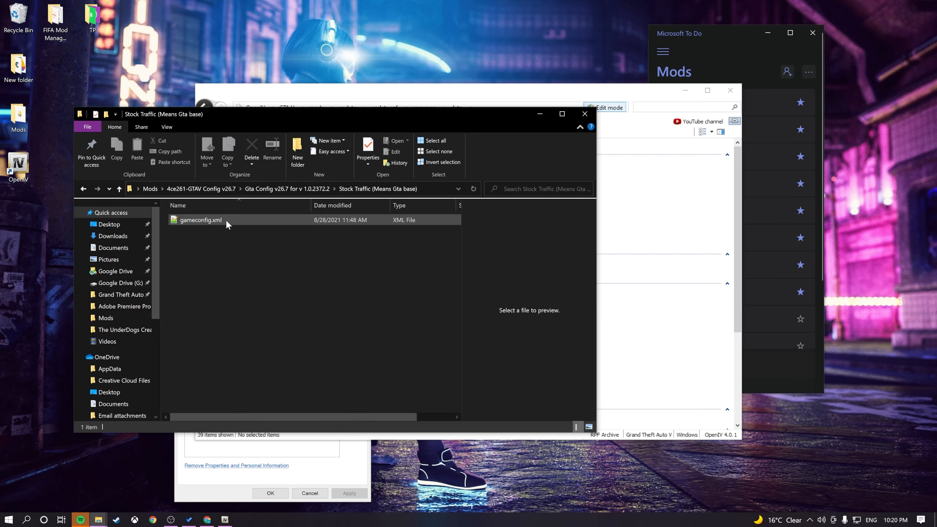
# Replace gameconfig.xml in the mods copy's update.rpf common data folder with the one from the Stock Traffic folder.
pyautogui.moveTo(329, 113); pyautogui.dragTo(807, 161)
pyautogui.moveTo(678, 264); pyautogui.dragTo(380, 332)
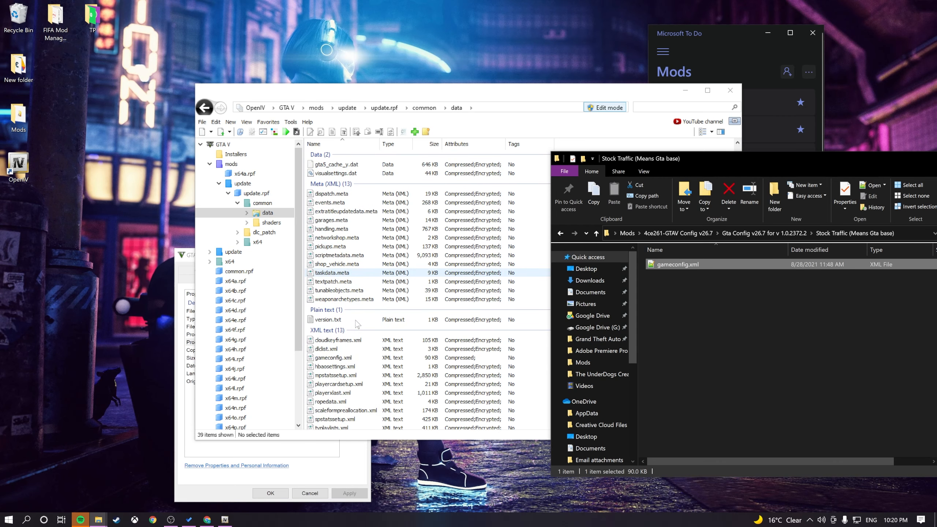
pyautogui.scroll(-1, 357, 377)
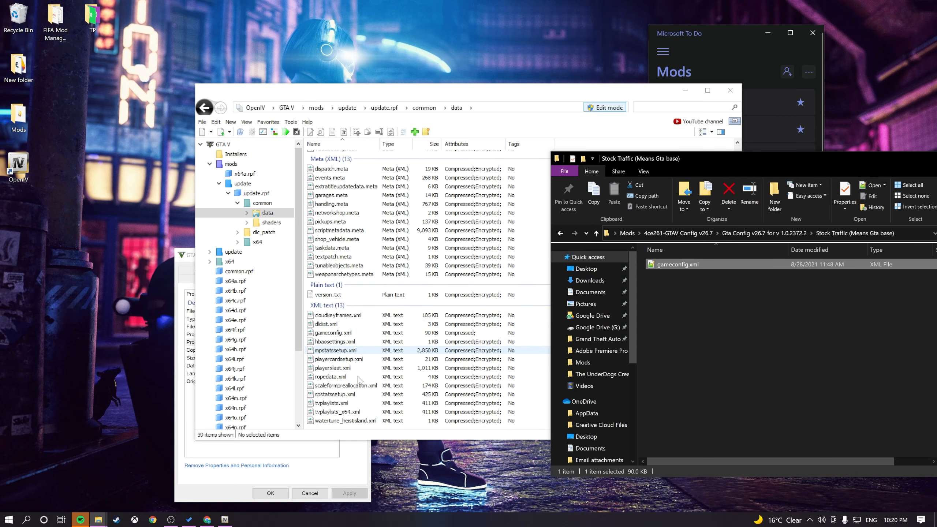
pyautogui.click(353, 333)
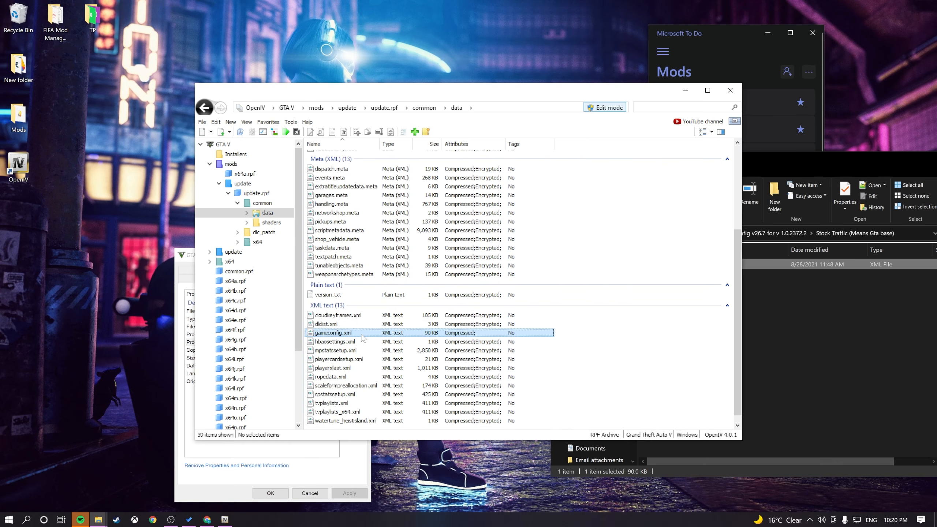
pyautogui.click(806, 357)
pyautogui.moveTo(678, 264); pyautogui.dragTo(454, 335)
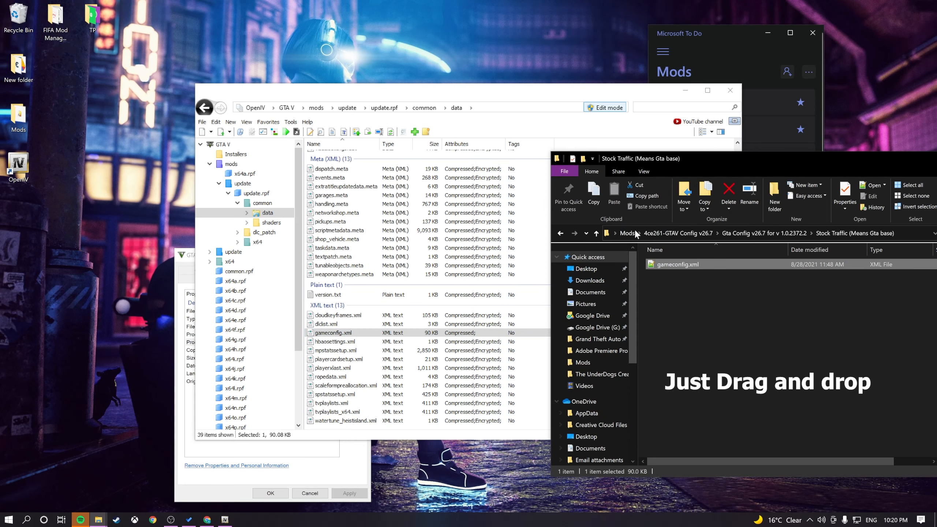
pyautogui.click(756, 315)
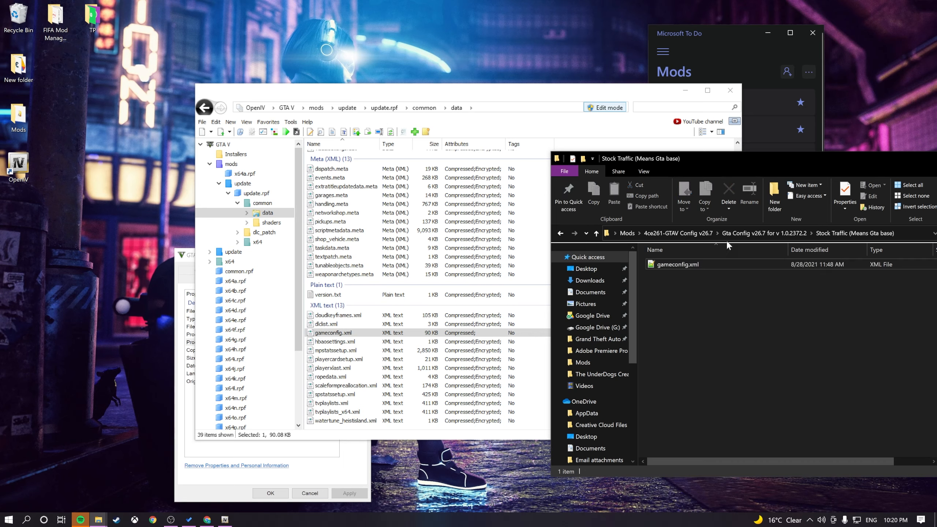
# Close OpenIV, the Gta Config folder window and the GTA5.exe properties, and refresh the desktop.
pyautogui.click(775, 233)
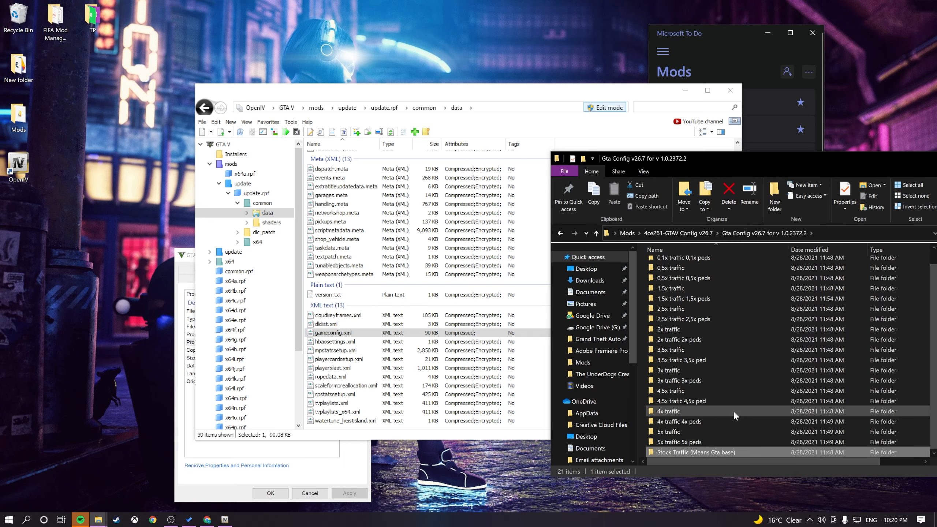
pyautogui.click(608, 93)
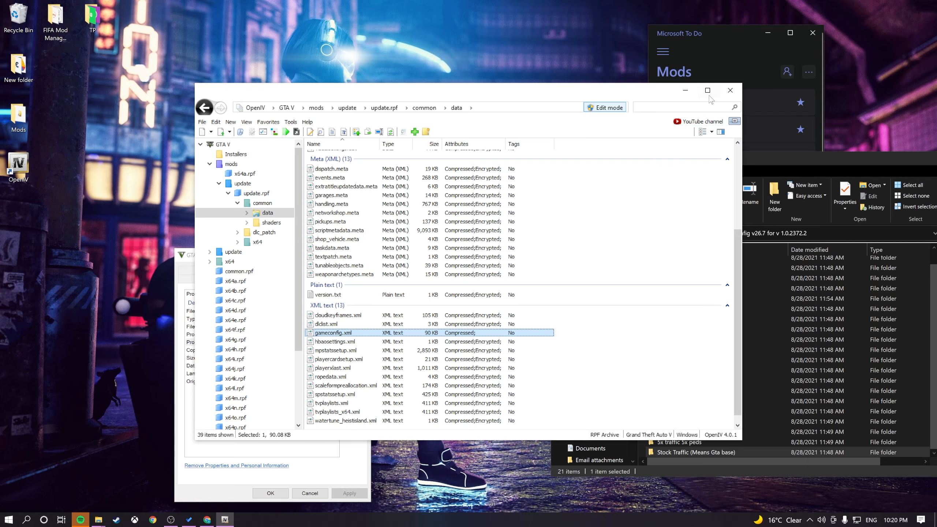
pyautogui.click(730, 91)
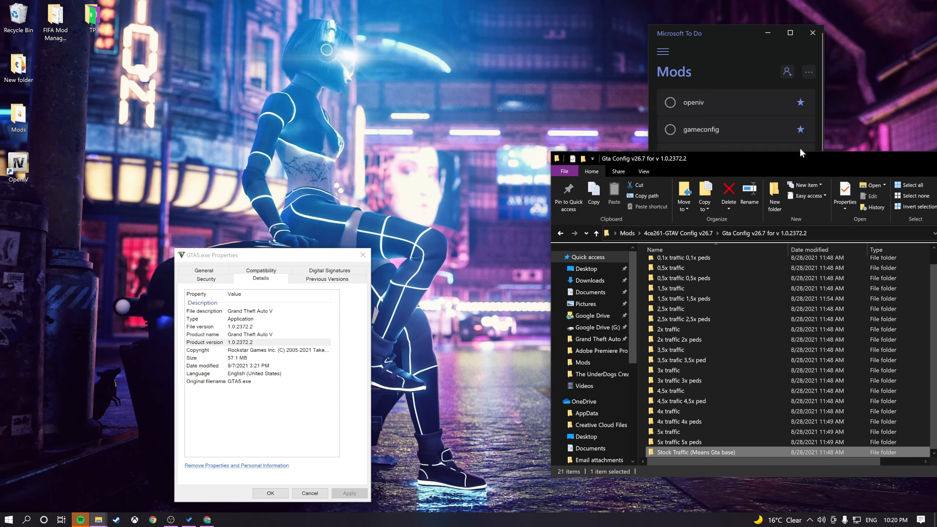
pyautogui.moveTo(788, 157); pyautogui.dragTo(413, 115)
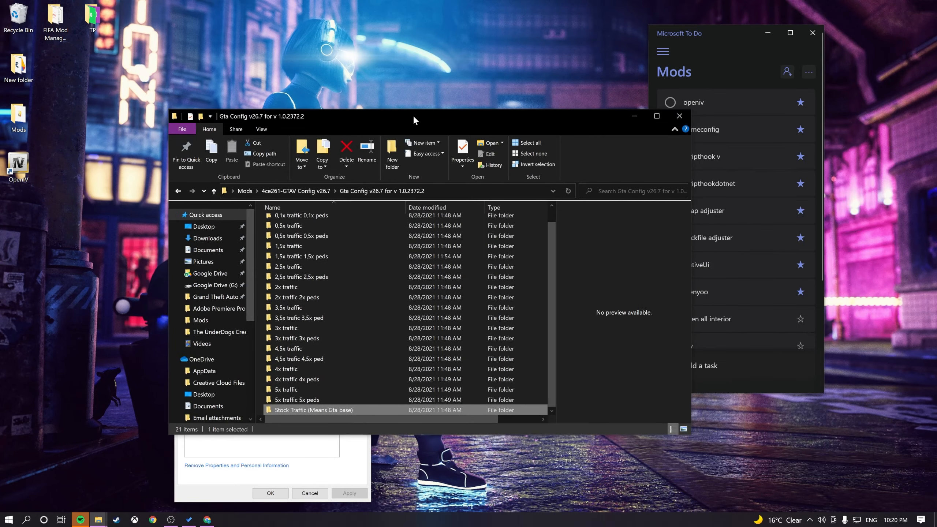
pyautogui.click(683, 112)
pyautogui.rightClick(300, 141)
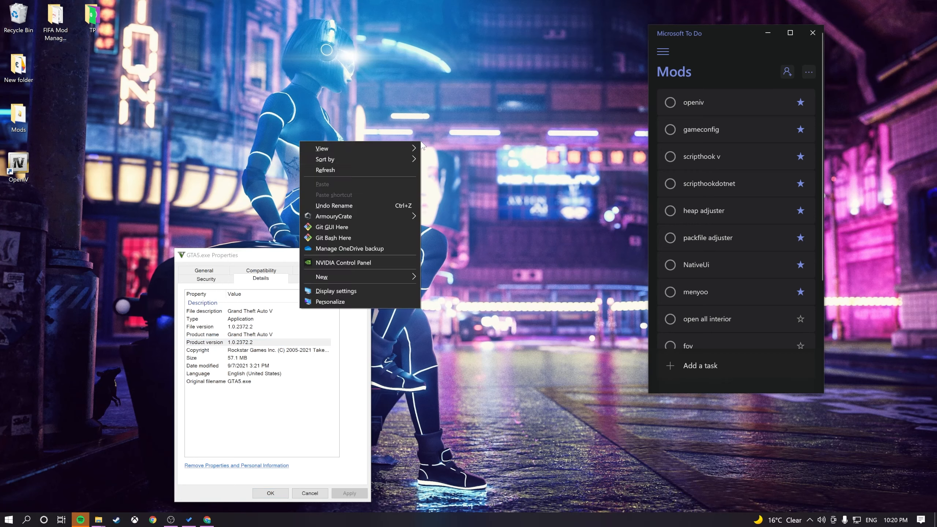
pyautogui.click(387, 174)
pyautogui.click(363, 254)
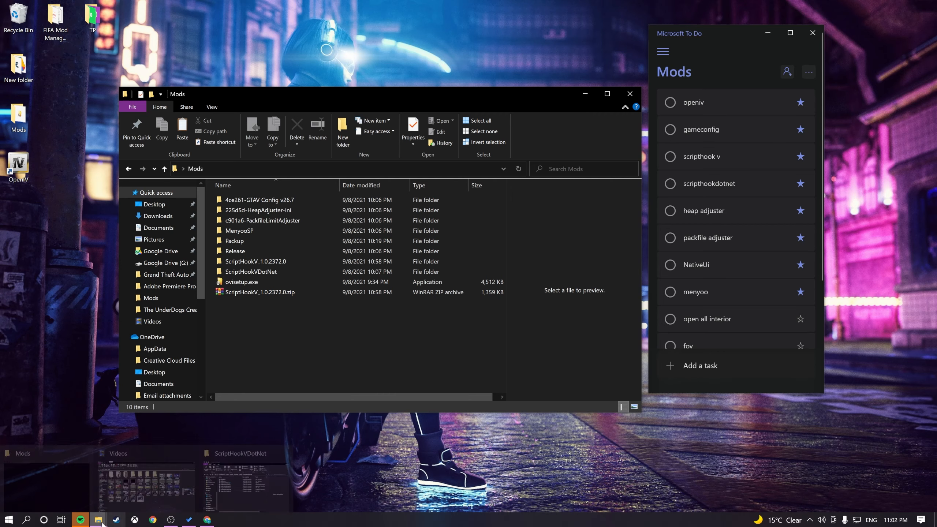
# Switch to Steam, dismiss its news window, and launch Grand Theft Auto V from the library with the Play Grand Theft Auto V option.
pyautogui.click(118, 521)
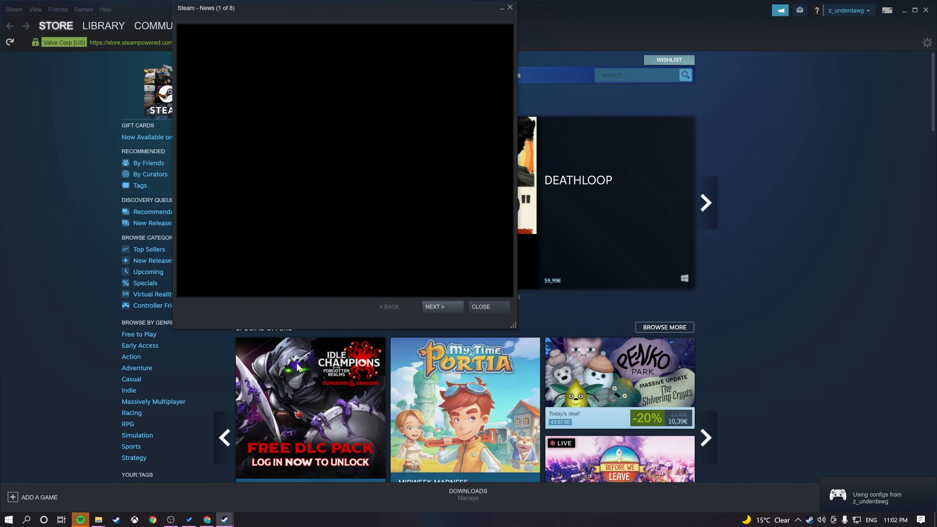
pyautogui.click(510, 7)
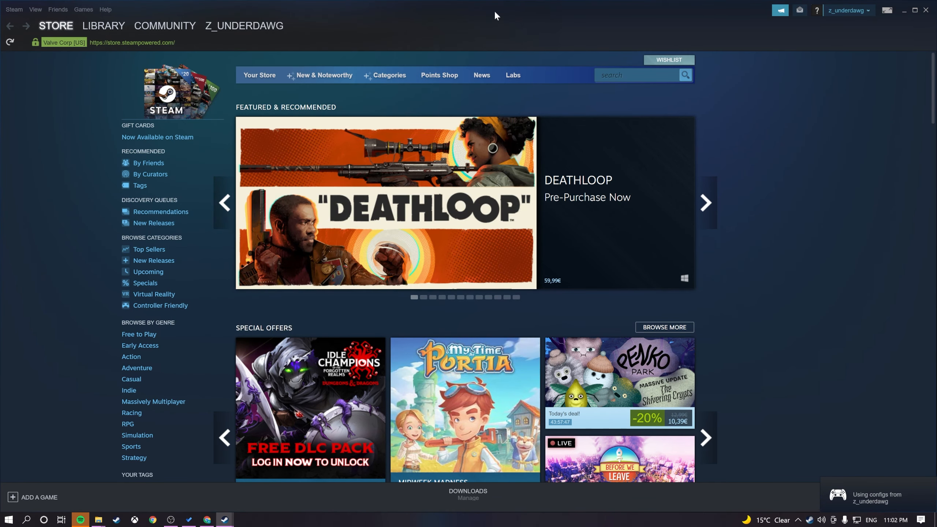
pyautogui.click(106, 26)
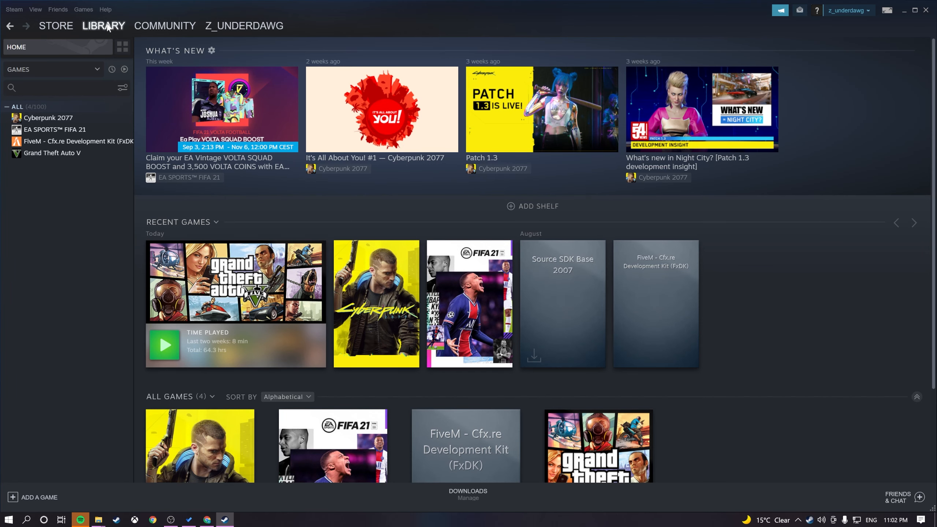
pyautogui.click(30, 153)
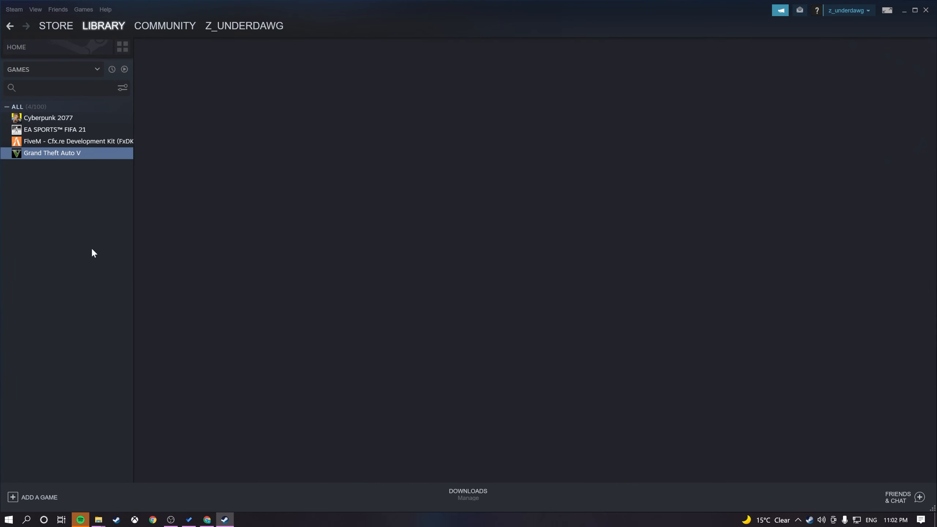
pyautogui.click(173, 210)
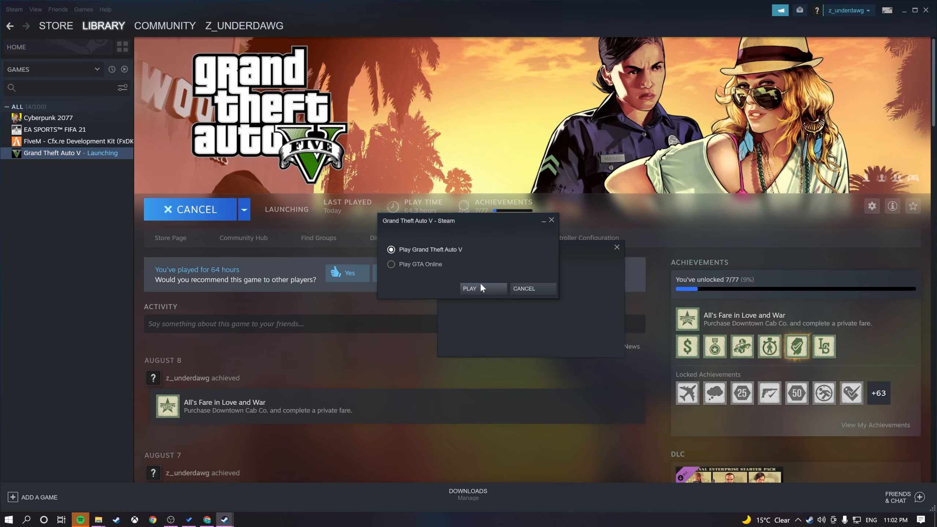
pyautogui.click(481, 287)
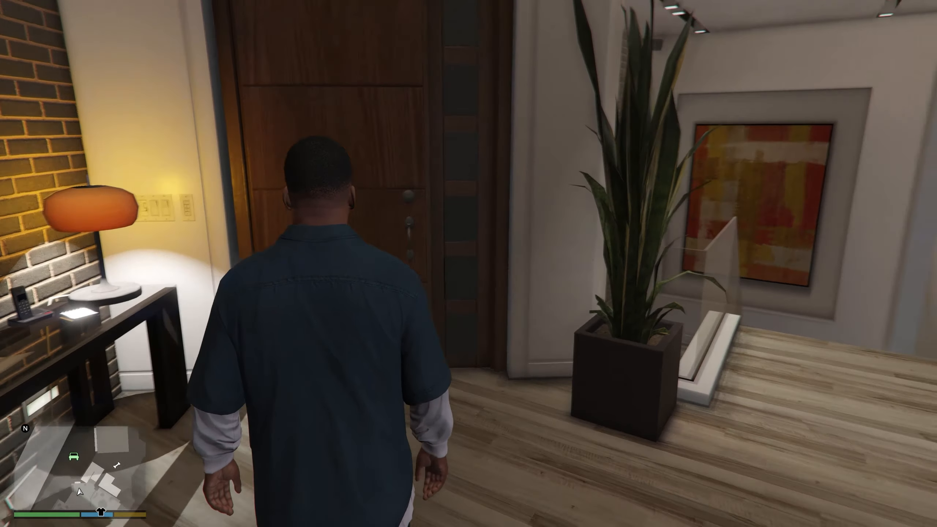
# Check in the running game that the Community Script Hook V .NET console opens, and close the console.
pyautogui.press('w')
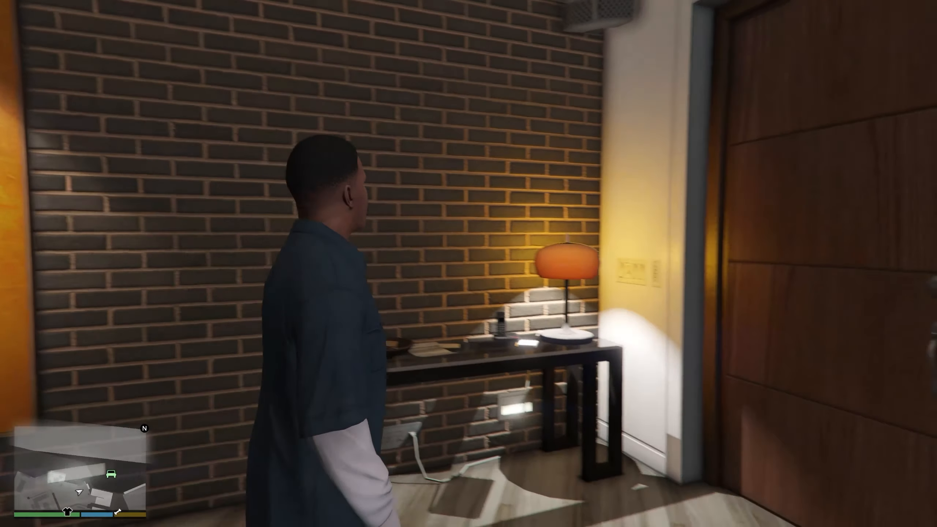
pyautogui.press('w')
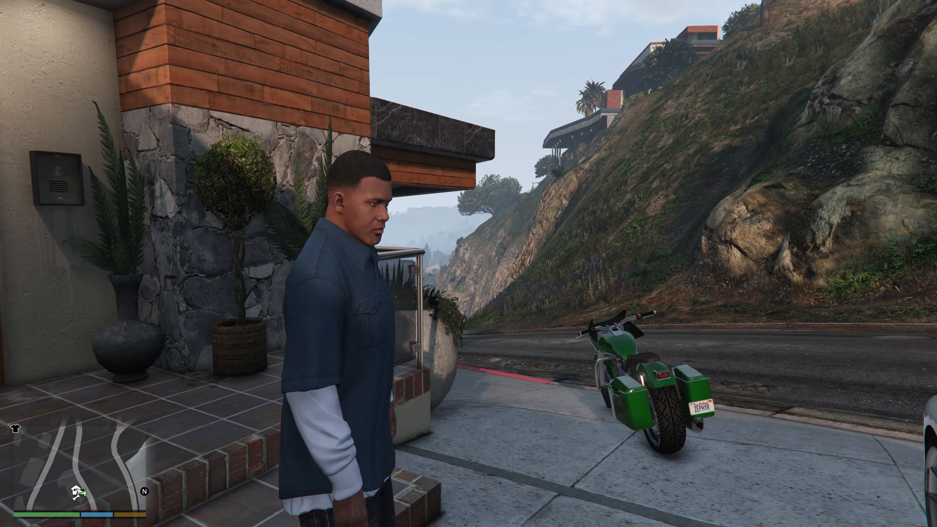
pyautogui.press('F4')
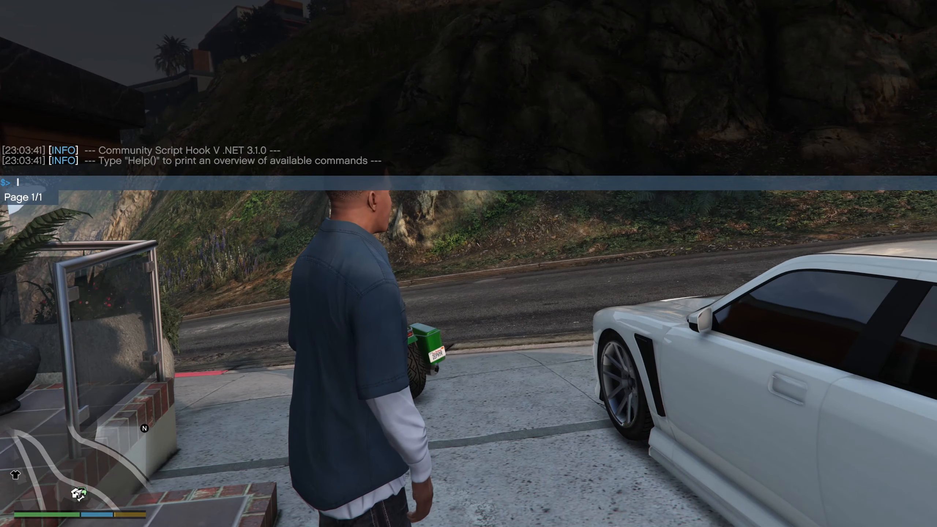
pyautogui.press('F4')
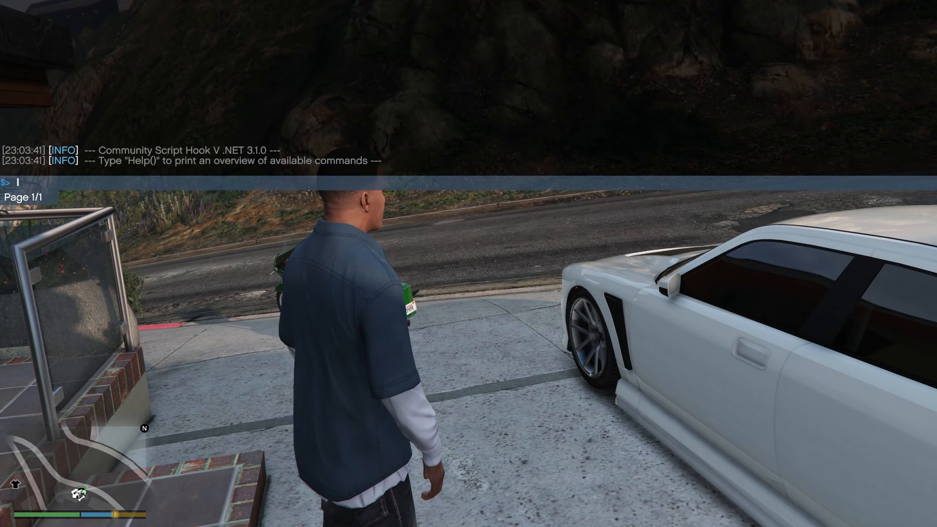
pyautogui.press('F4')
pyautogui.press('d')
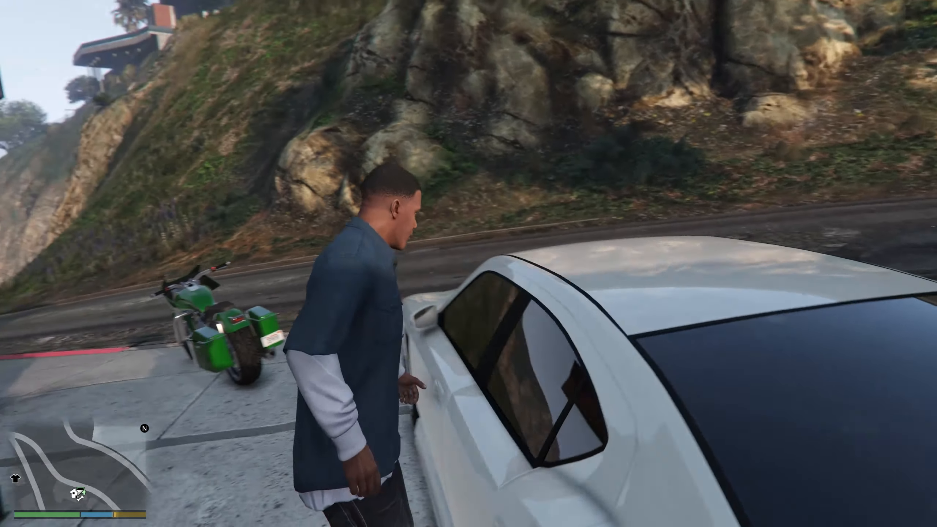
pyautogui.press('f')
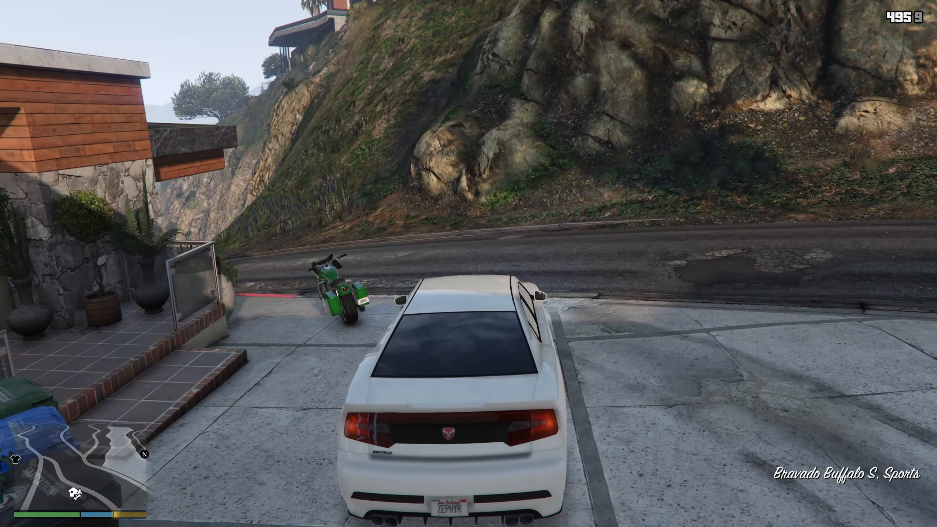
pyautogui.press('w')
pyautogui.press('a')
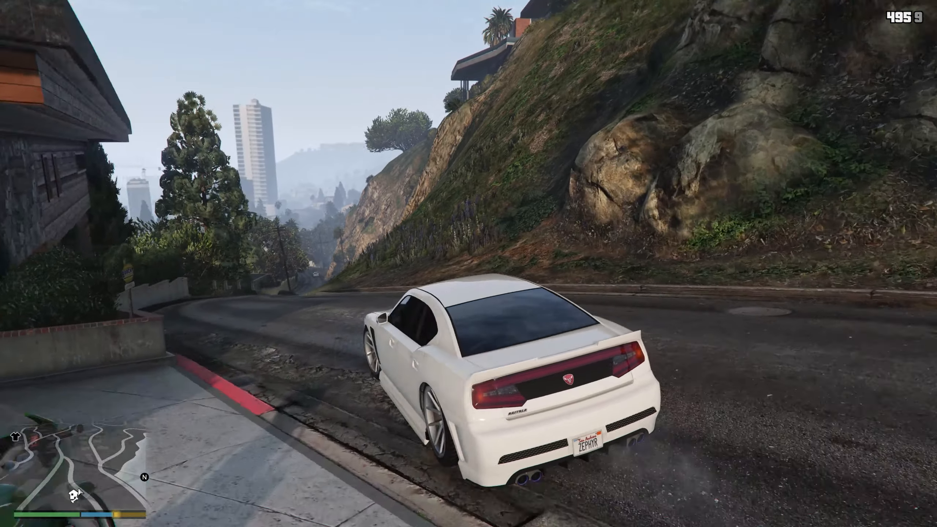
pyautogui.press('d')
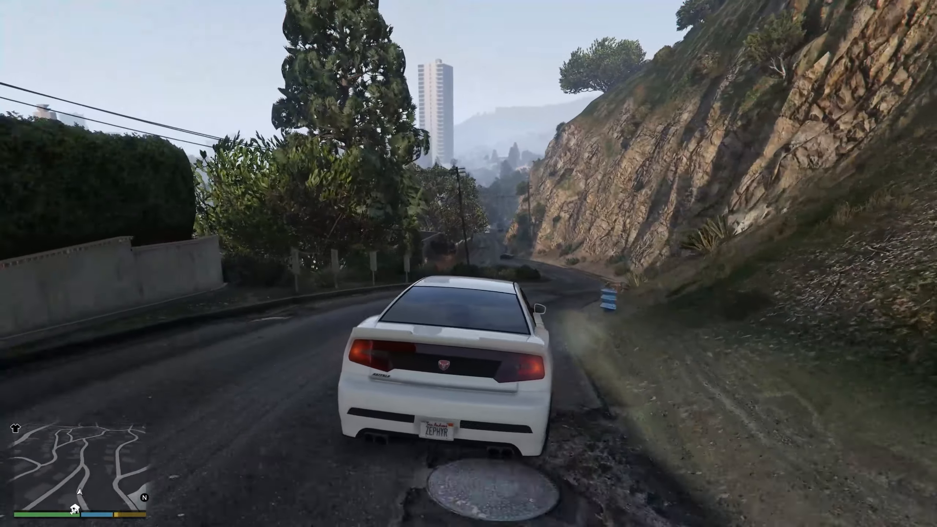
pyautogui.press('a')
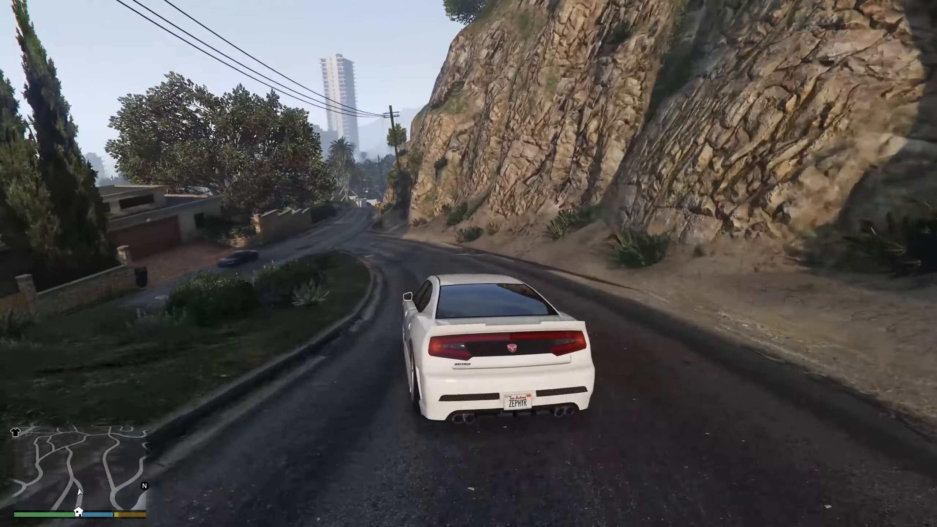
pyautogui.press('a')
pyautogui.press('d')
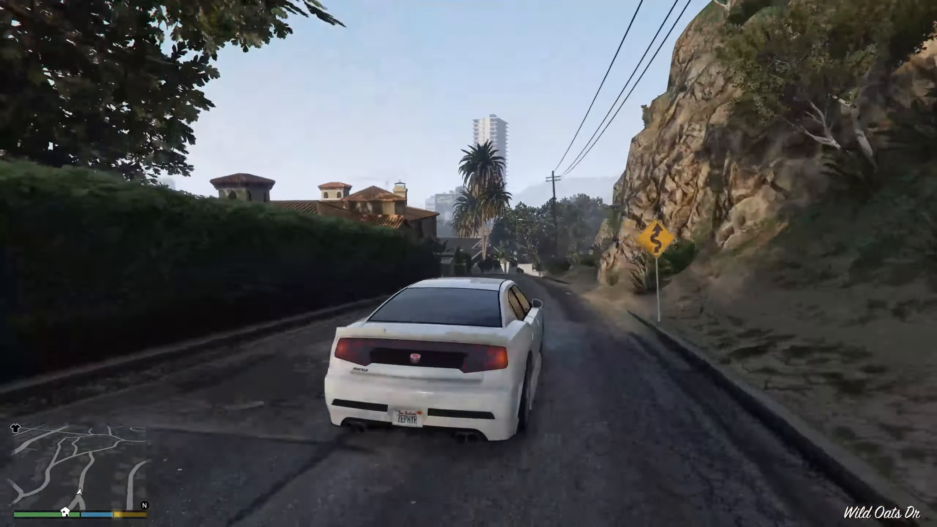
pyautogui.press('a')
pyautogui.press('d')
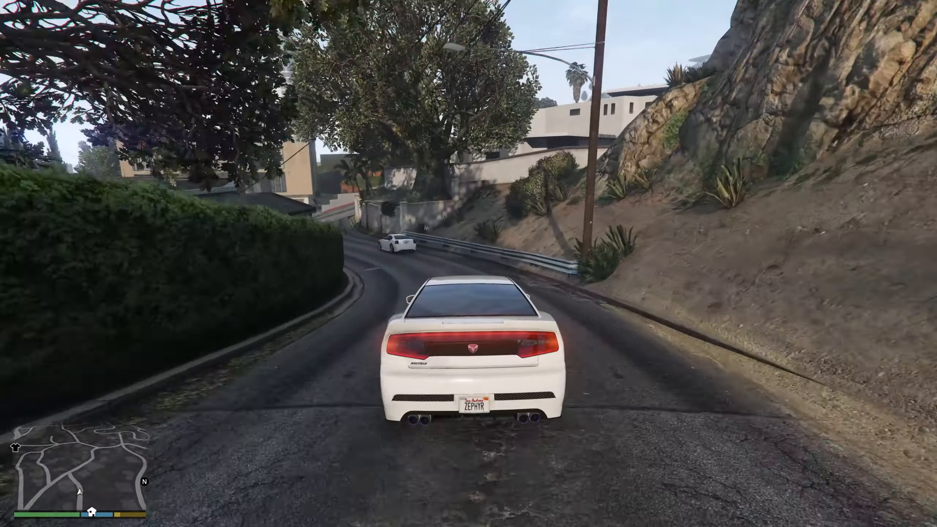
pyautogui.press('a')
pyautogui.press('a')
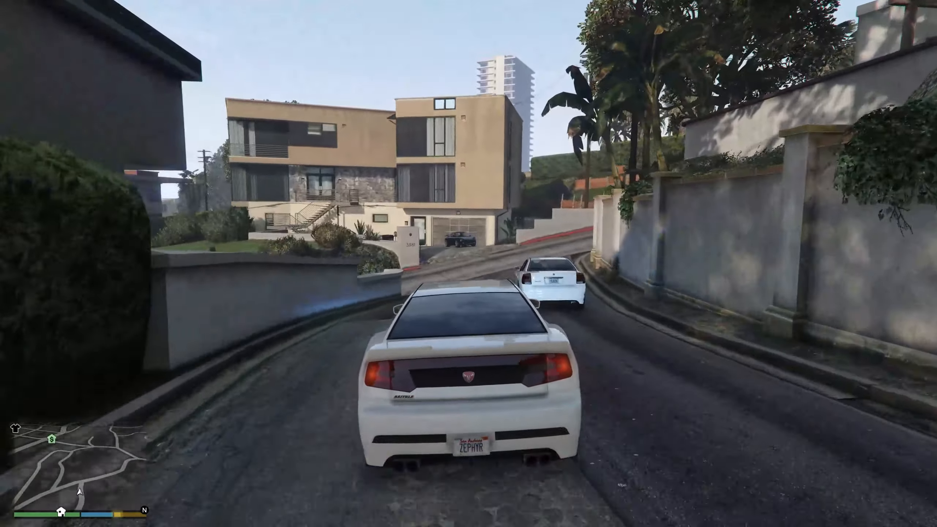
pyautogui.press('a')
pyautogui.press('a')
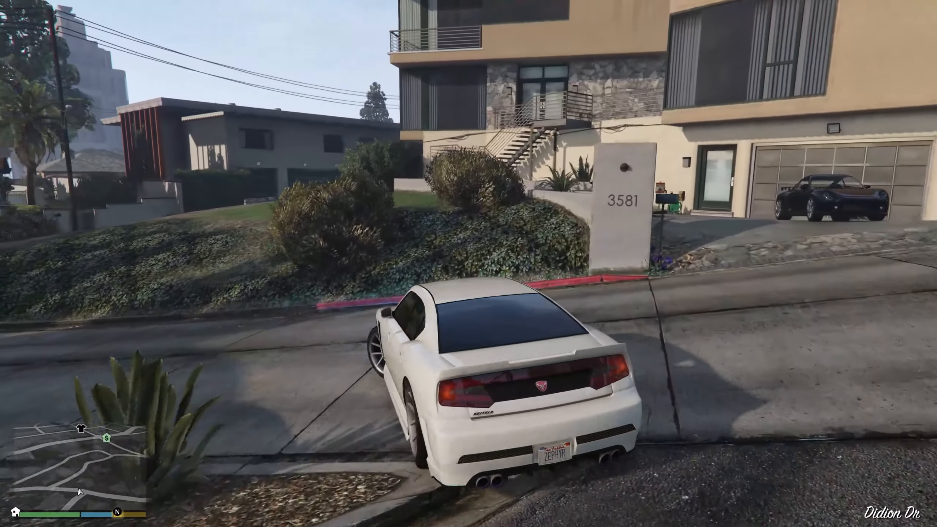
pyautogui.press('a')
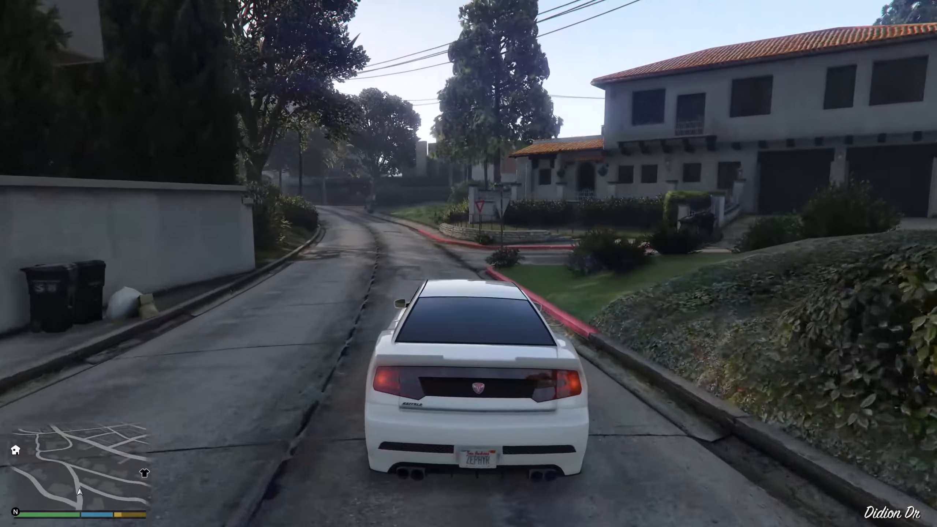
pyautogui.press('a')
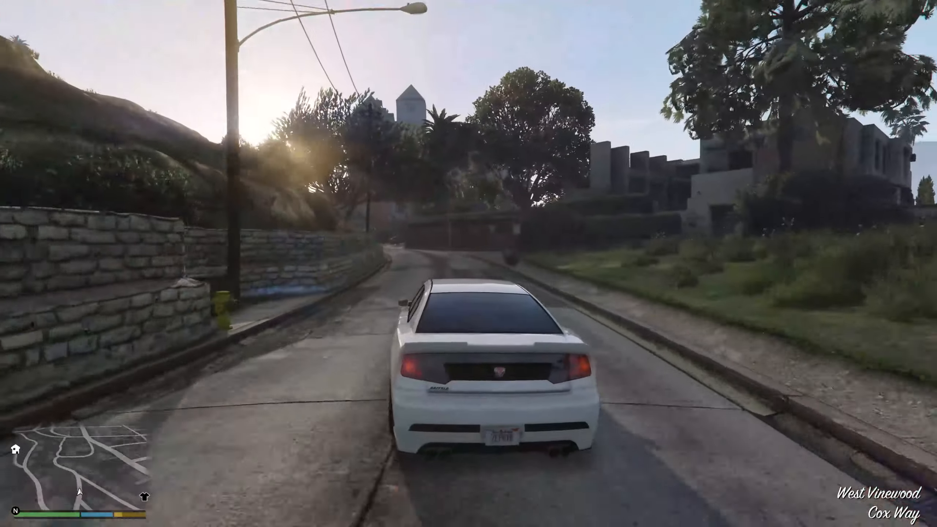
pyautogui.press('a')
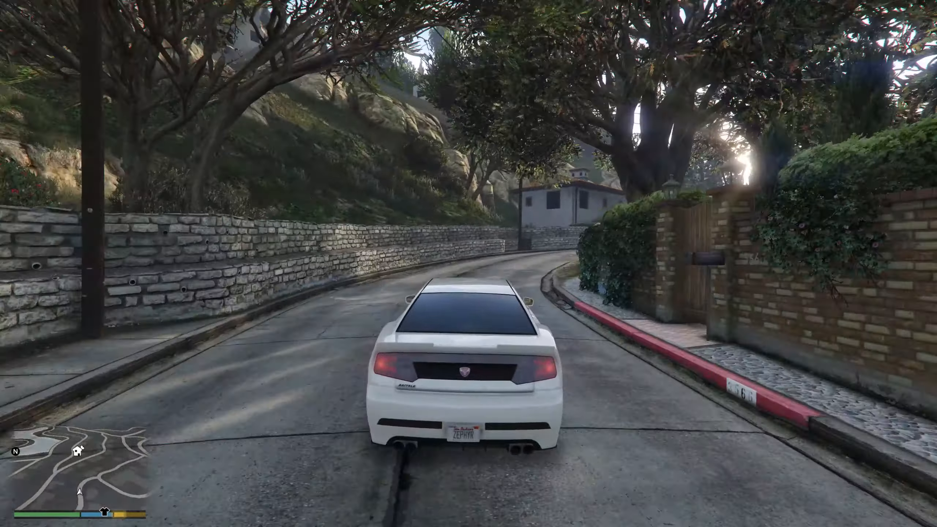
pyautogui.press('d')
pyautogui.press('d')
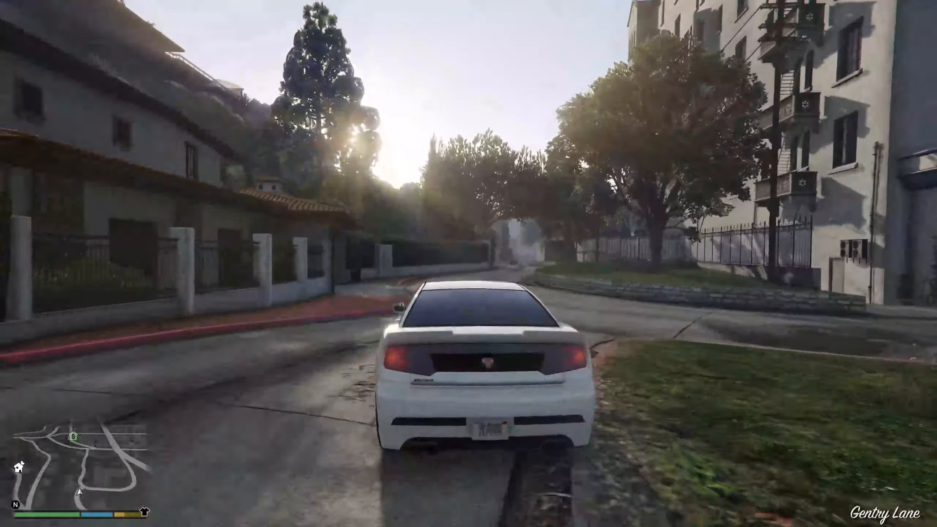
pyautogui.press('a')
pyautogui.press('d')
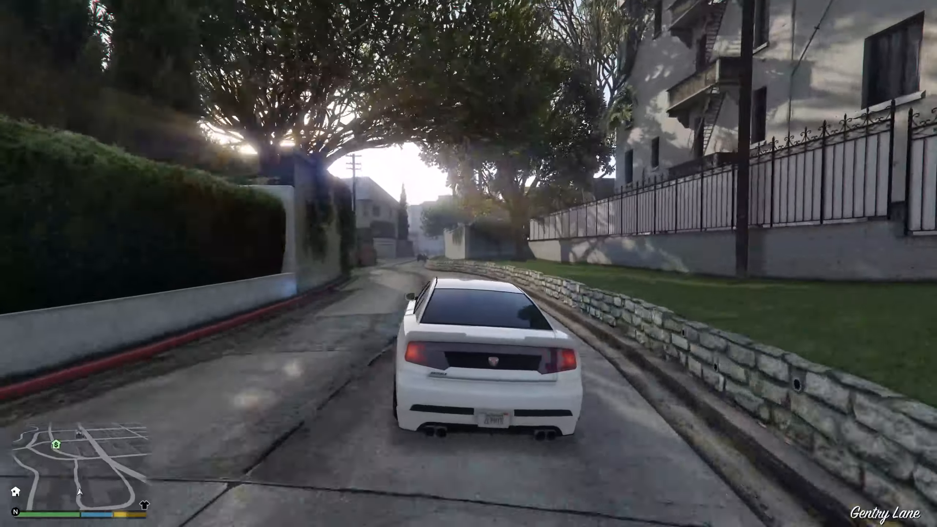
pyautogui.press('d')
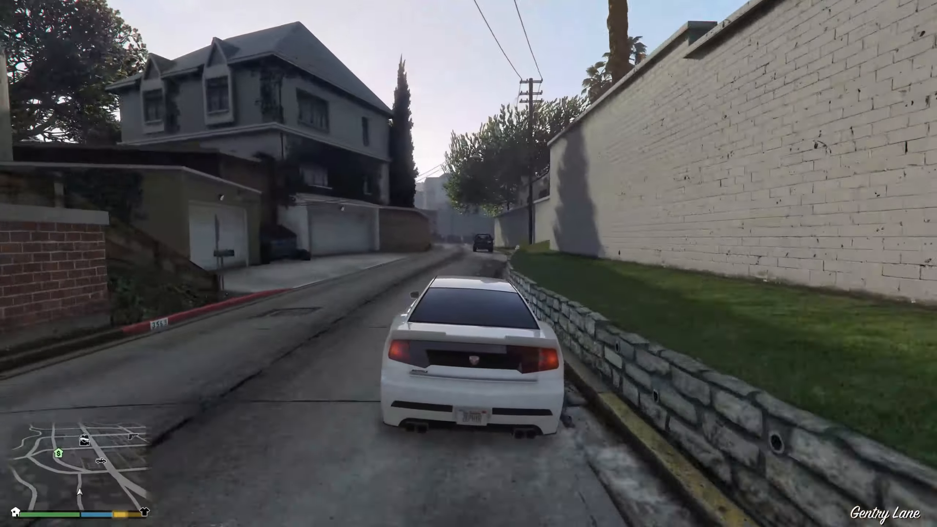
pyautogui.press('s')
pyautogui.press('a')
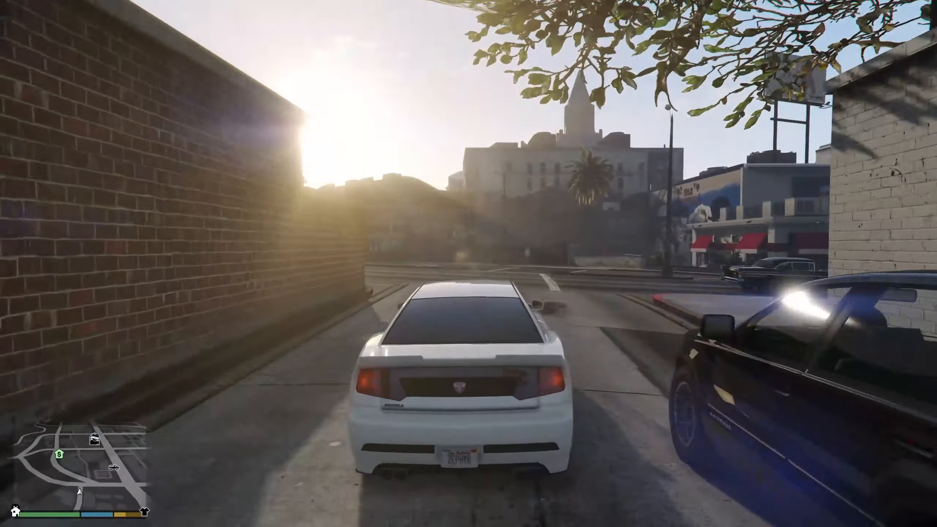
pyautogui.press('s')
pyautogui.press('d')
pyautogui.press('d')
pyautogui.press('w')
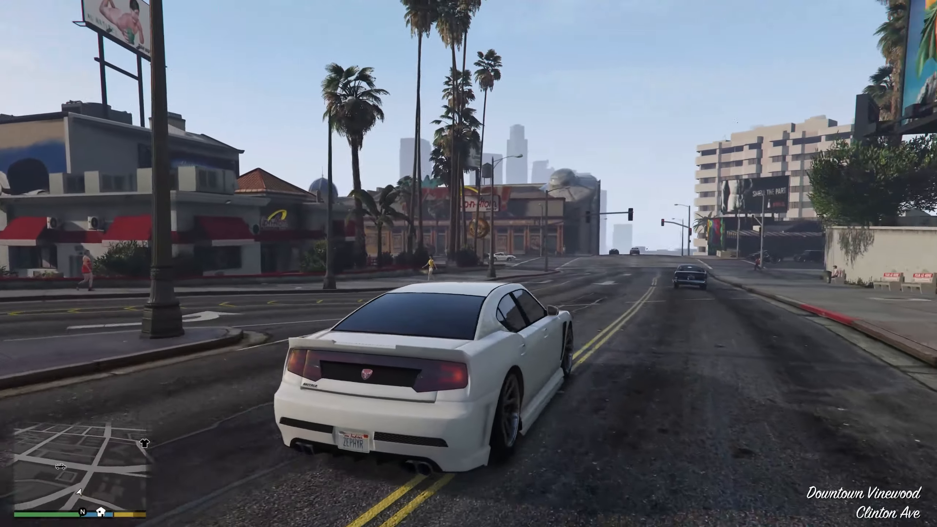
pyautogui.press('w')
pyautogui.press('d')
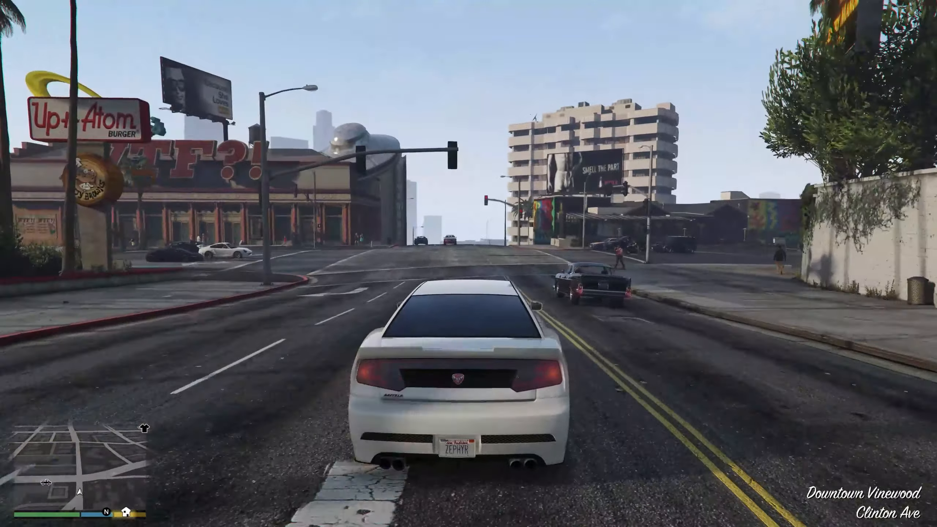
pyautogui.press('w')
pyautogui.press('d')
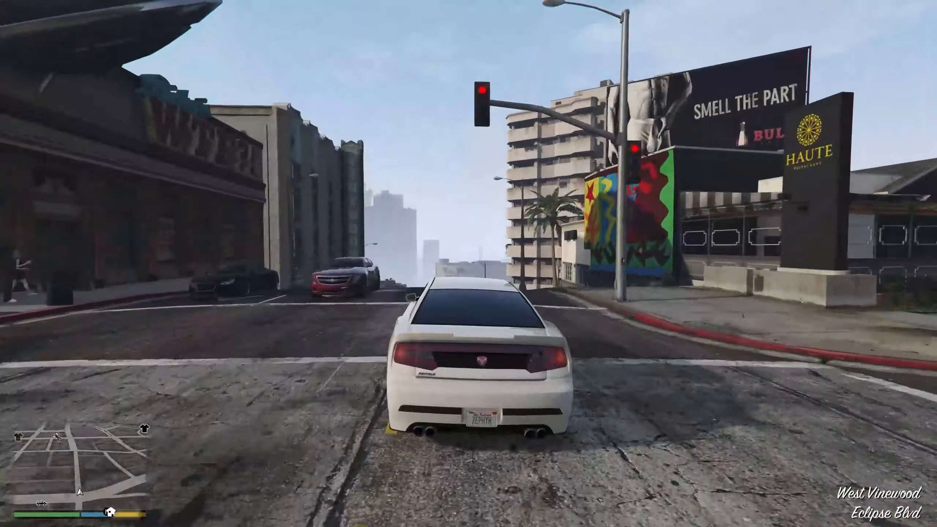
pyautogui.press('w')
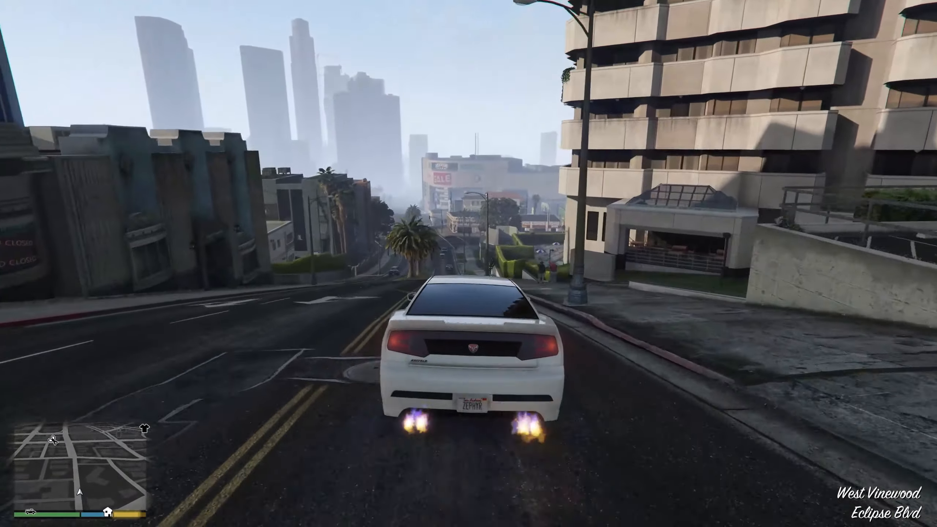
pyautogui.press('w')
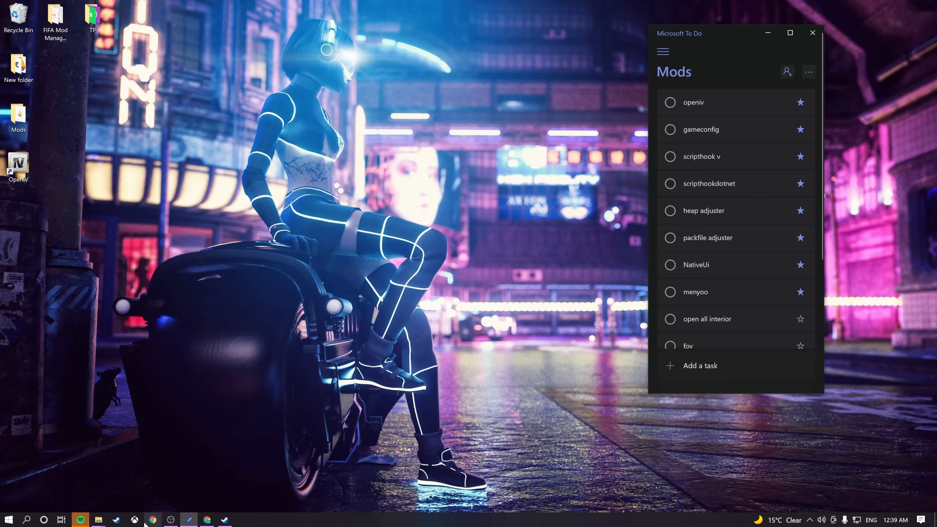
# Switch to Google Chrome and bring up the Guad/NativeUI releases page on GitHub.
pyautogui.moveTo(180, 526)
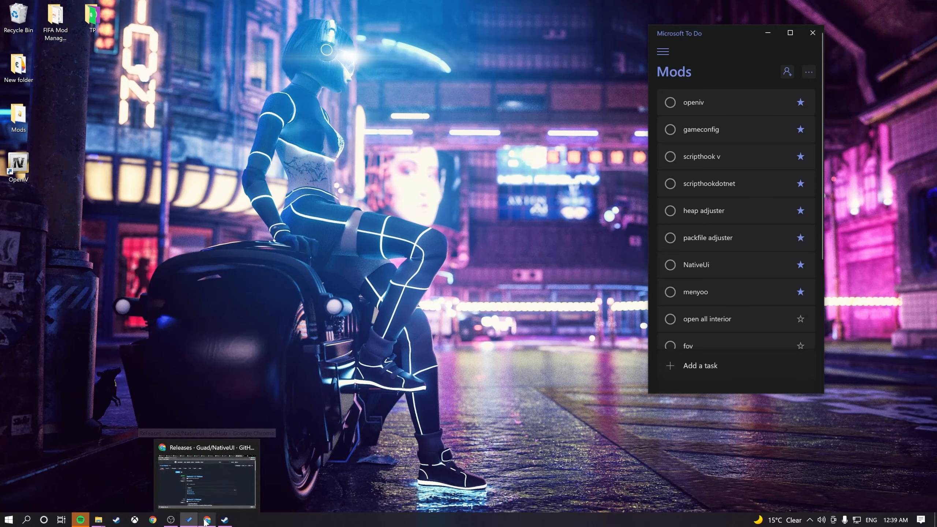
pyautogui.moveTo(216, 496)
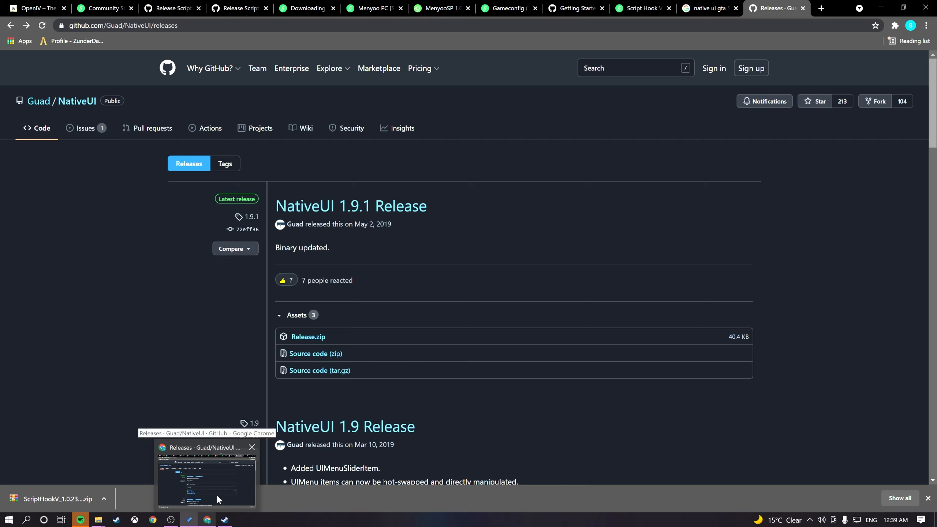
pyautogui.click(217, 498)
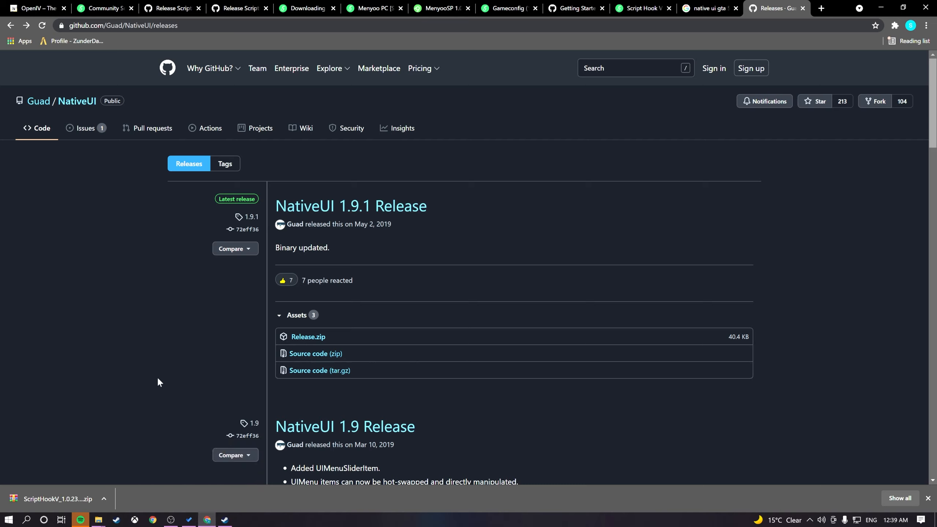